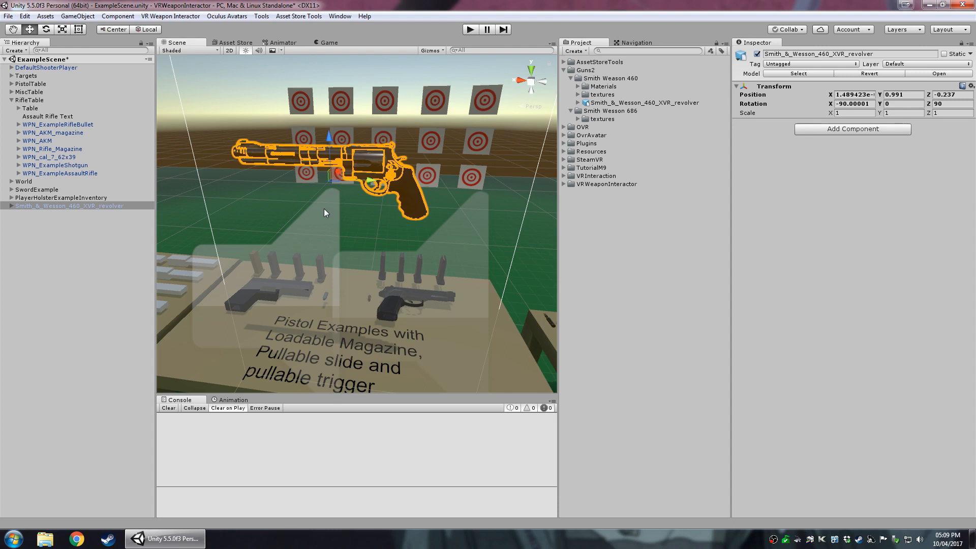
# - Open the weapon setup wizard and assign the Smith_&_Wesson_460_XVR_revolver object as the gun model
pyautogui.click(174, 17)
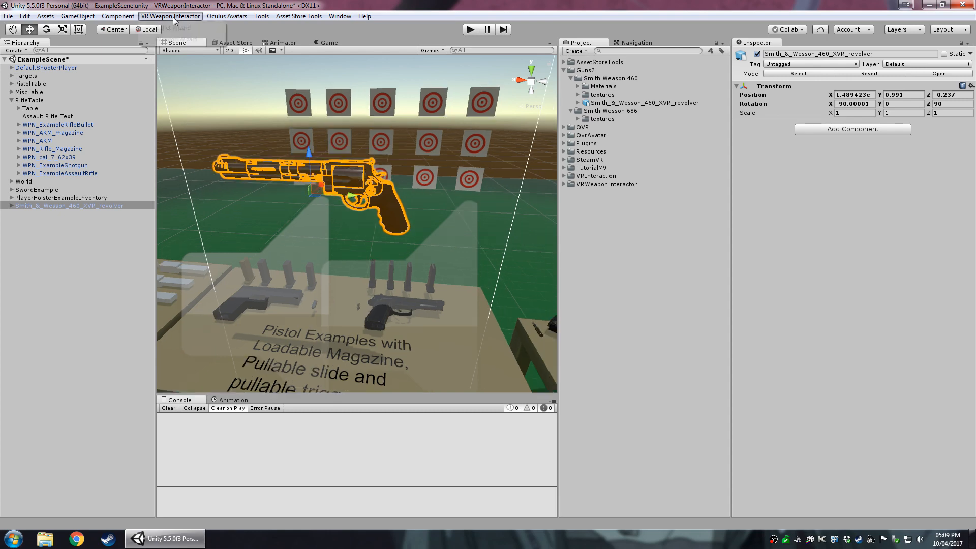
pyautogui.click(178, 40)
pyautogui.moveTo(317, 82); pyautogui.dragTo(522, 84)
pyautogui.click(11, 206)
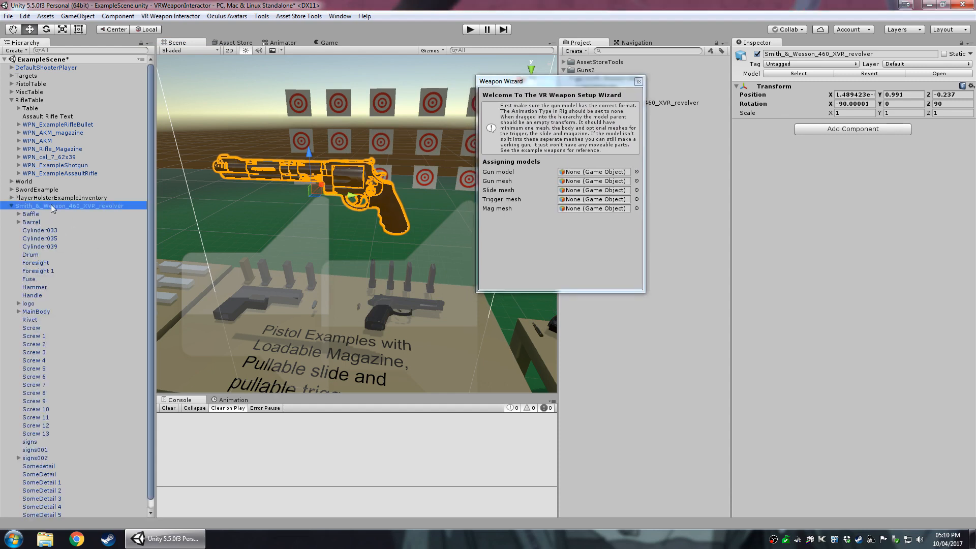
pyautogui.moveTo(50, 206); pyautogui.dragTo(583, 176)
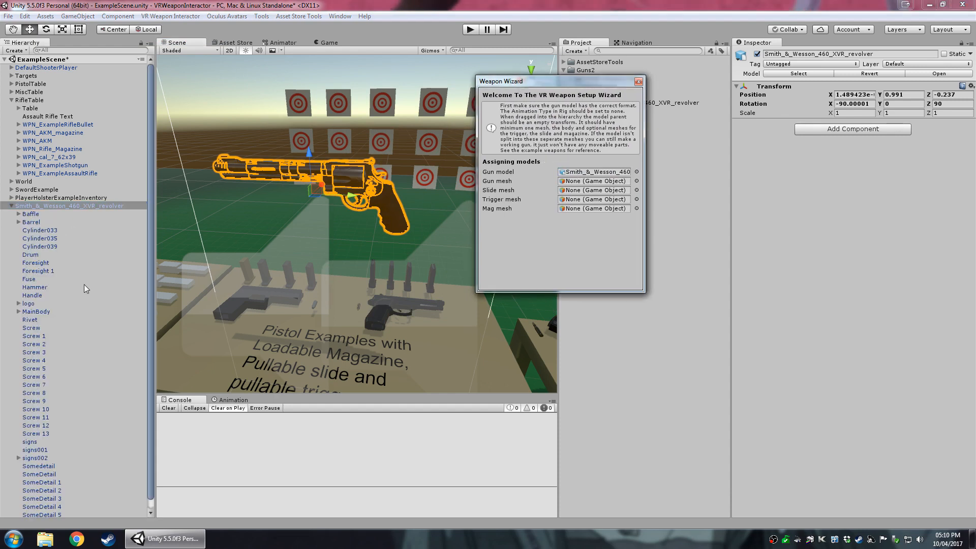
# - Assign the revolver's Handle part as the gun mesh in the Weapon Wizard
pyautogui.scroll(-1, 51, 229)
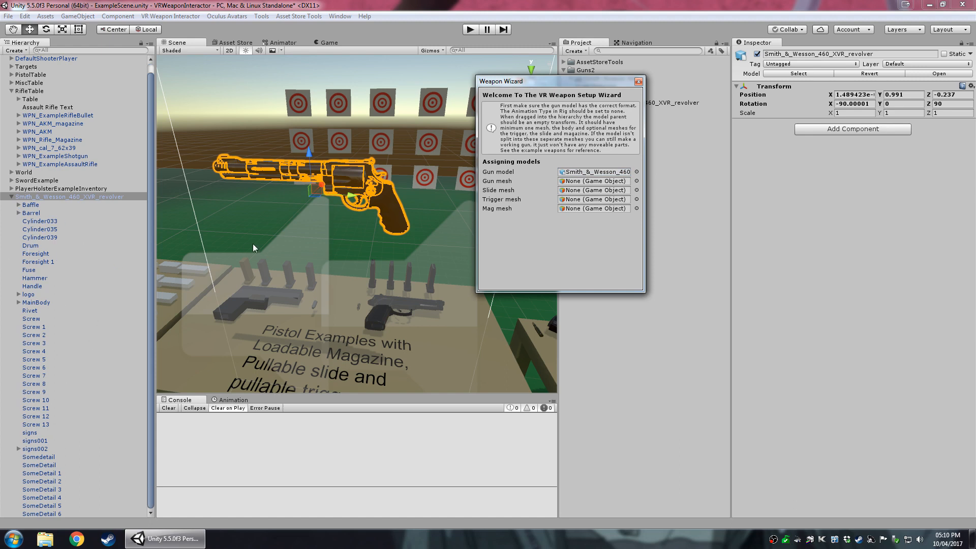
pyautogui.moveTo(255, 249); pyautogui.dragTo(267, 239, button='middle')
pyautogui.click(35, 302)
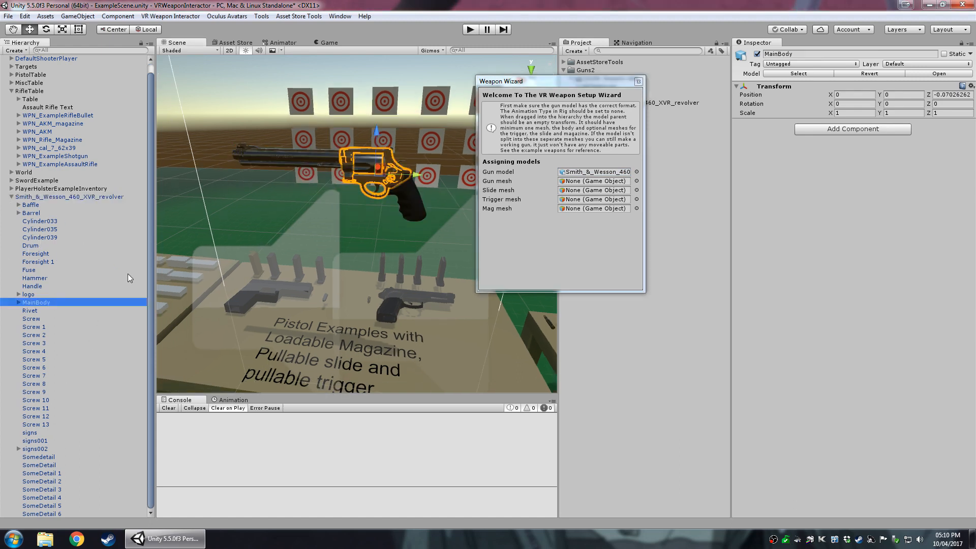
pyautogui.click(506, 182)
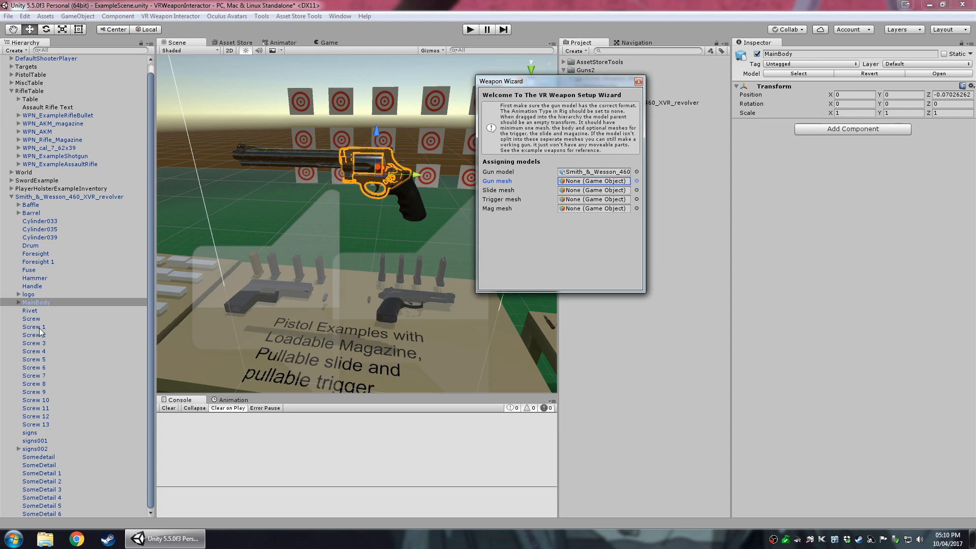
pyautogui.click(37, 287)
pyautogui.moveTo(36, 287); pyautogui.dragTo(595, 181)
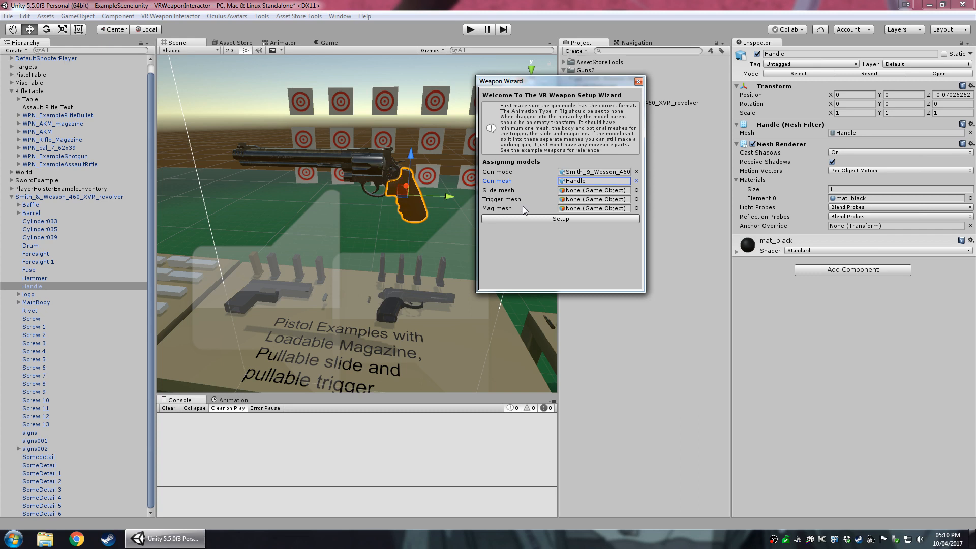
# - Assign the Hammer part as the trigger mesh, leave the slide and mag meshes empty, and run the weapon setup
pyautogui.click(498, 190)
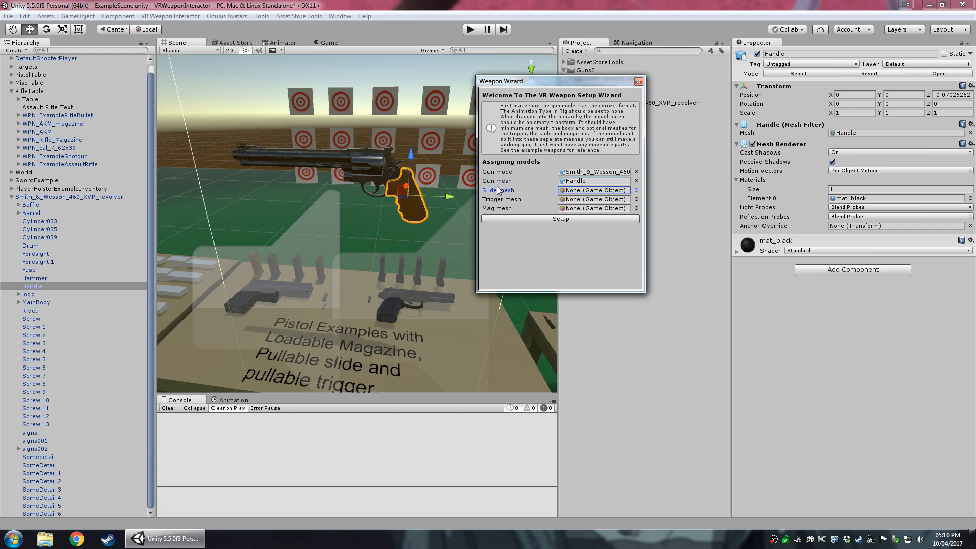
pyautogui.click(507, 199)
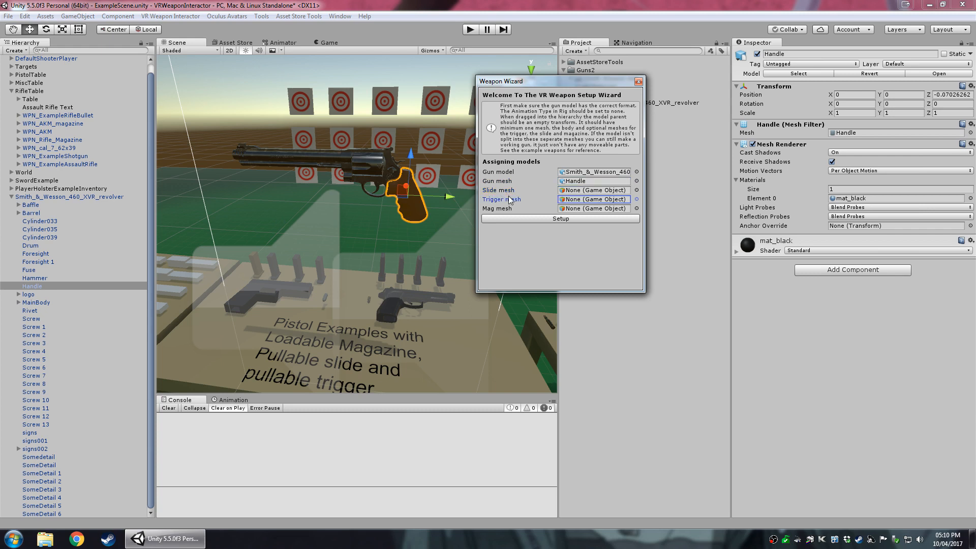
pyautogui.moveTo(34, 278); pyautogui.dragTo(572, 201)
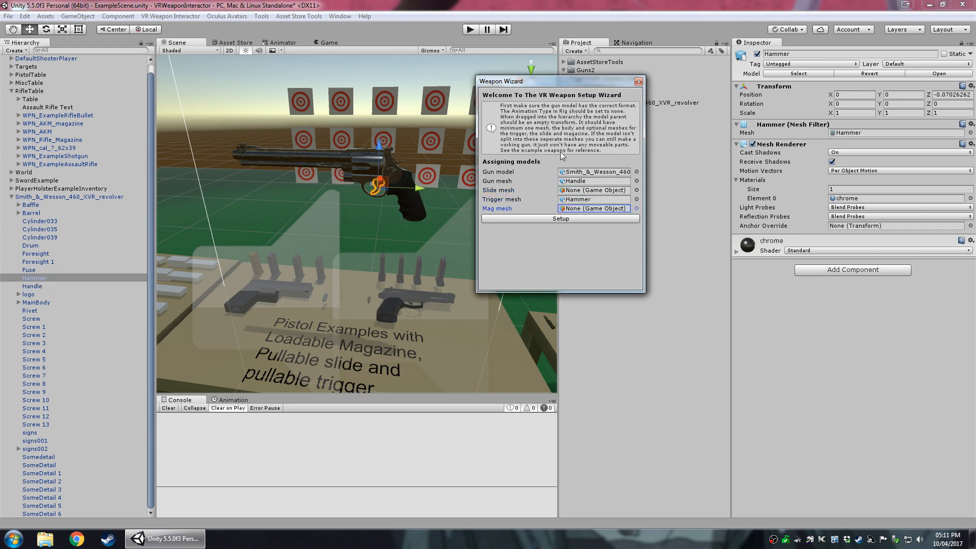
pyautogui.click(573, 202)
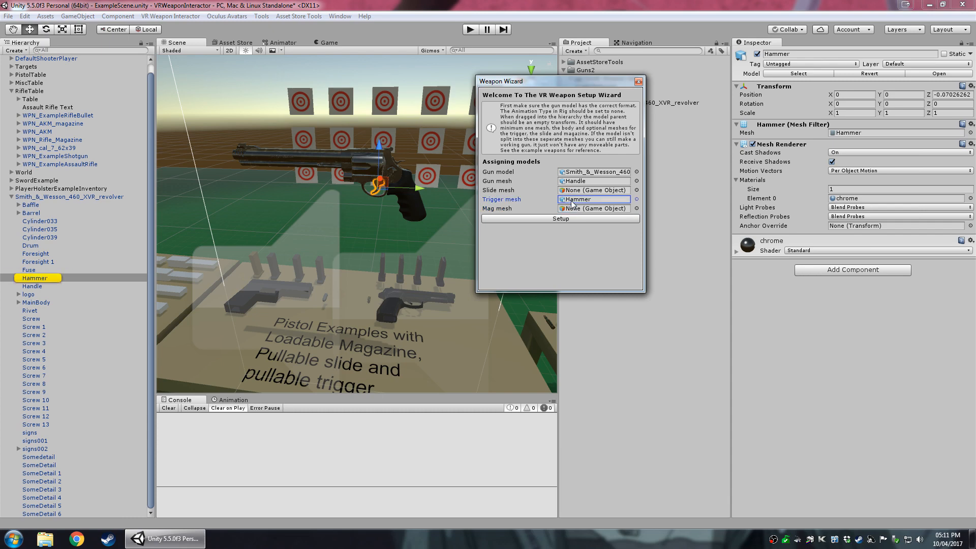
pyautogui.click(550, 221)
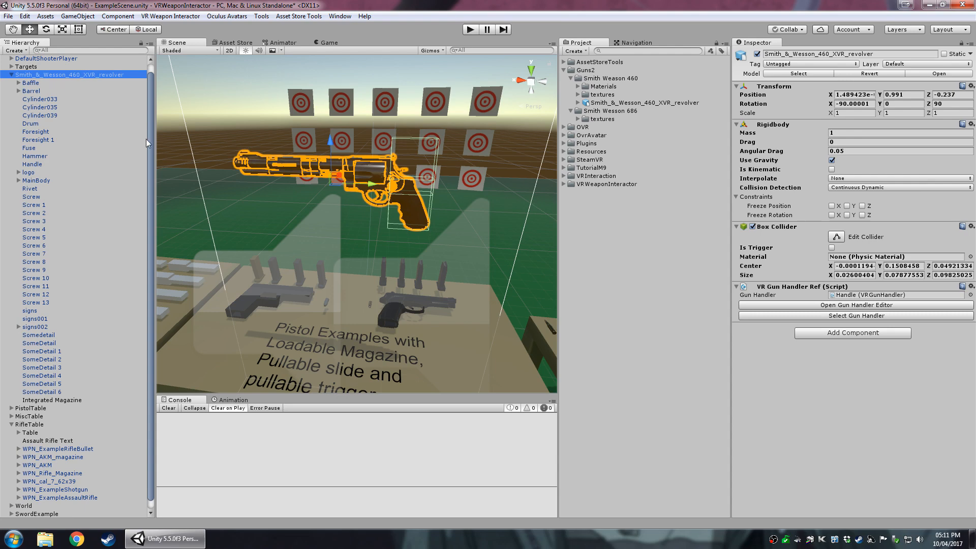
# - Resize the revolver's box collider around the whole gun, with centre Y 0 and Z -0.01, and size Y 0.35 and Z 0.13
pyautogui.press('f')
pyautogui.scroll(-3, 440, 186)
pyautogui.hotkey('ctrl', 'z')
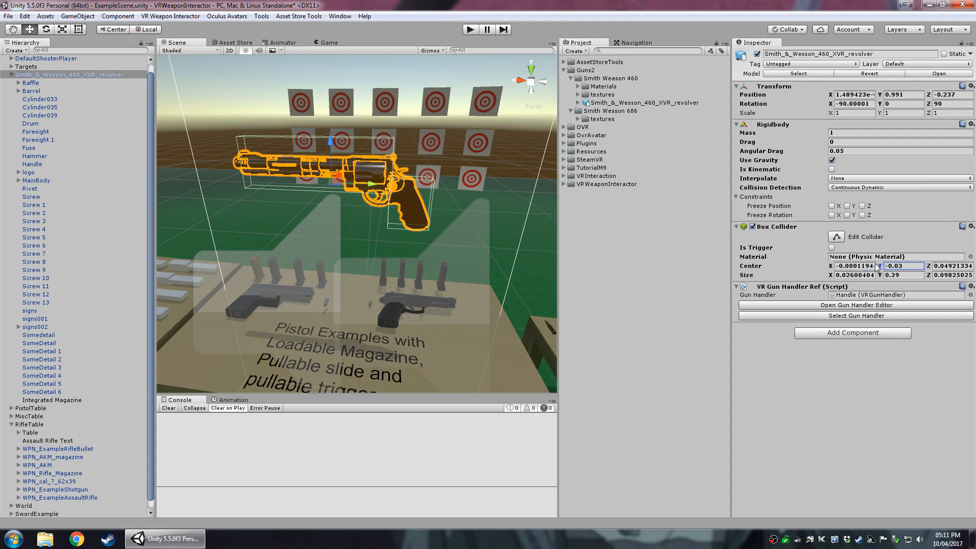
pyautogui.moveTo(877, 263); pyautogui.dragTo(875, 263)
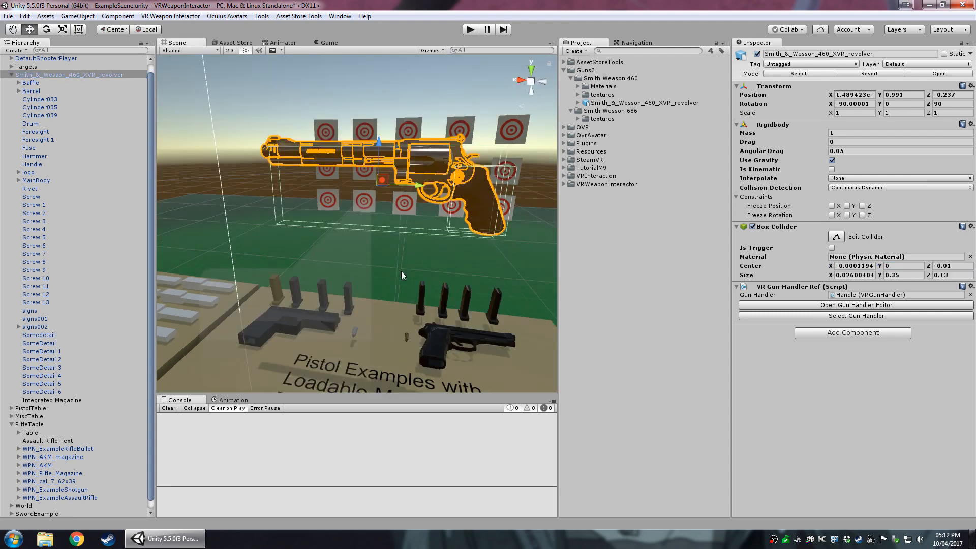
# - Fit the Handle's trigger box collider around the whole gun, with centre Y 0 and Z 0.07, and size Y 0.35 and Z 0.13
pyautogui.click(856, 315)
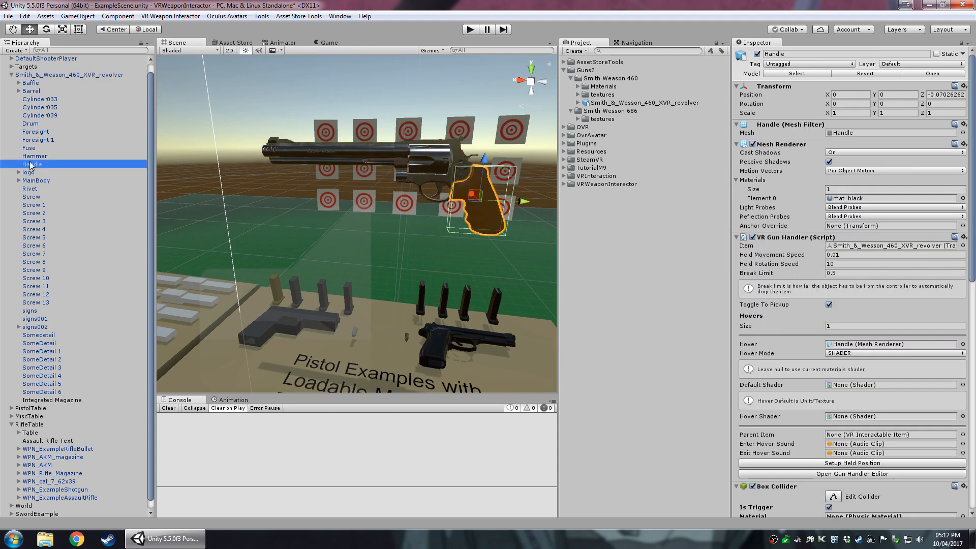
pyautogui.scroll(-3, 814, 311)
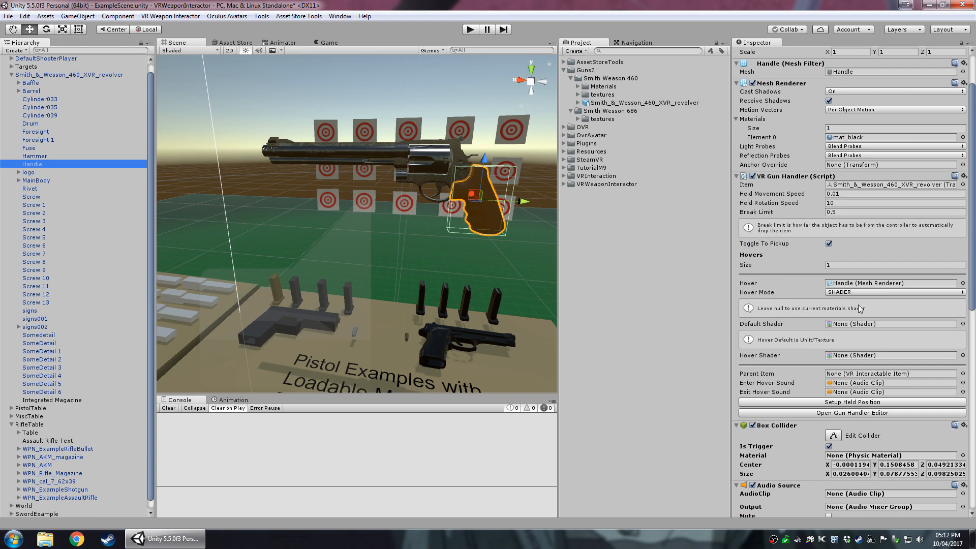
pyautogui.scroll(-9, 858, 308)
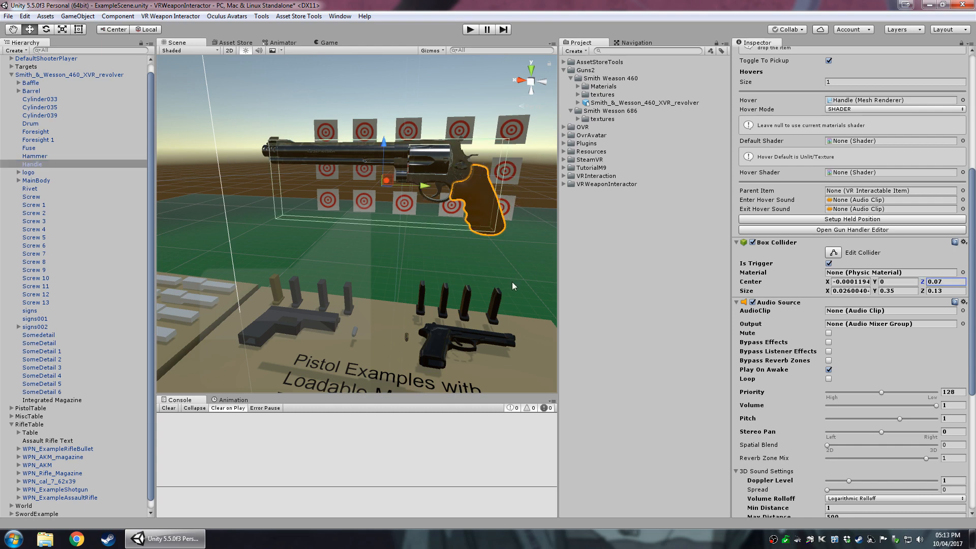
pyautogui.moveTo(432, 251); pyautogui.dragTo(425, 295, button='middle')
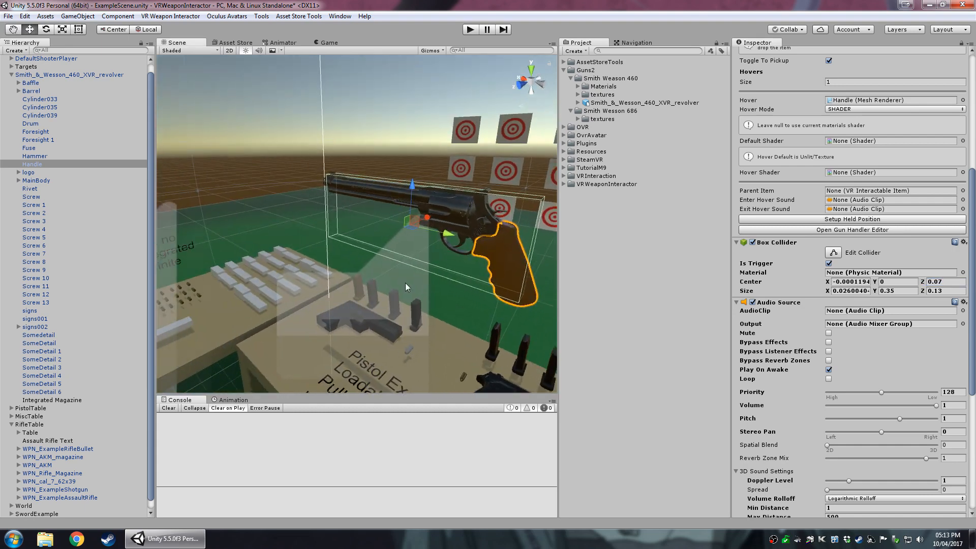
pyautogui.moveTo(405, 287); pyautogui.dragTo(349, 242, button='middle')
# - Open the gun handler editor for the revolver and create a SteamVR reference controller for its held position
pyautogui.click(54, 161)
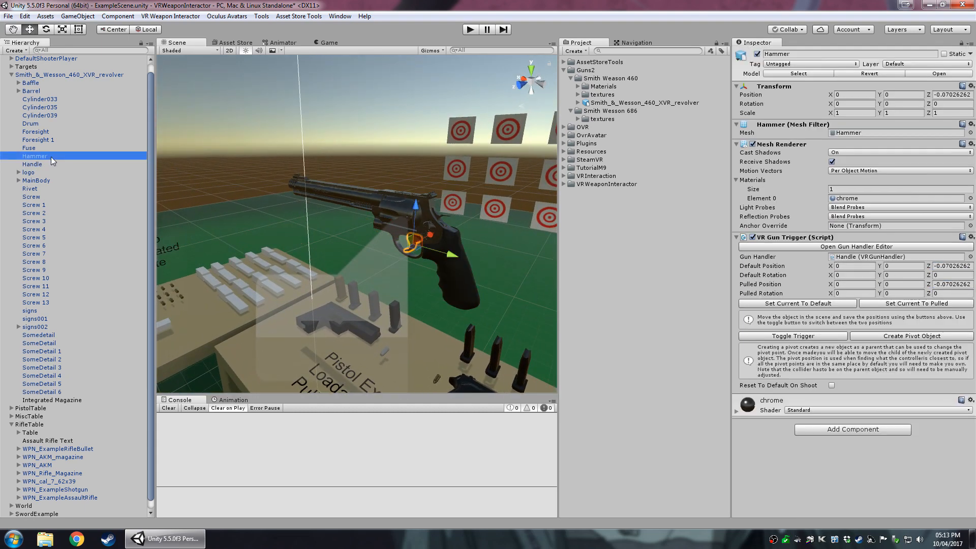
pyautogui.click(34, 75)
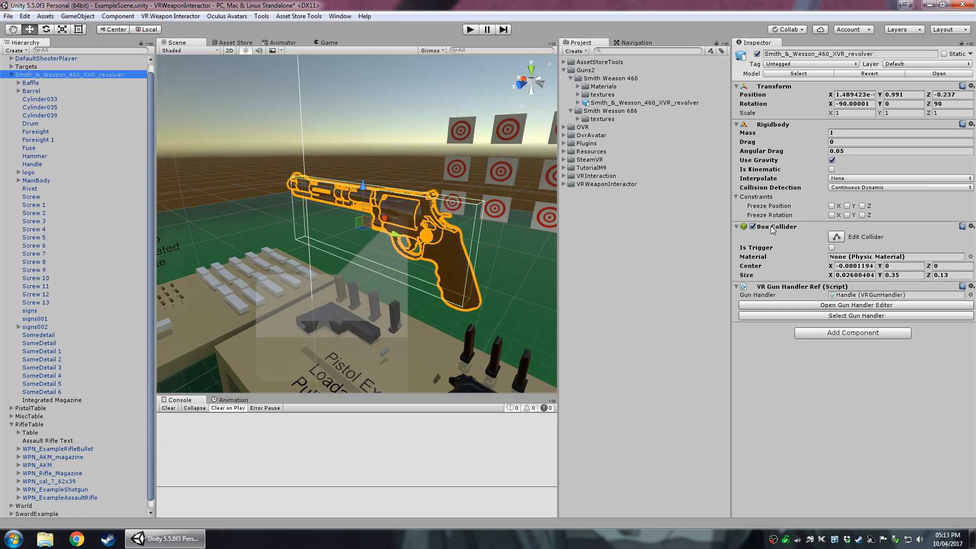
pyautogui.click(795, 375)
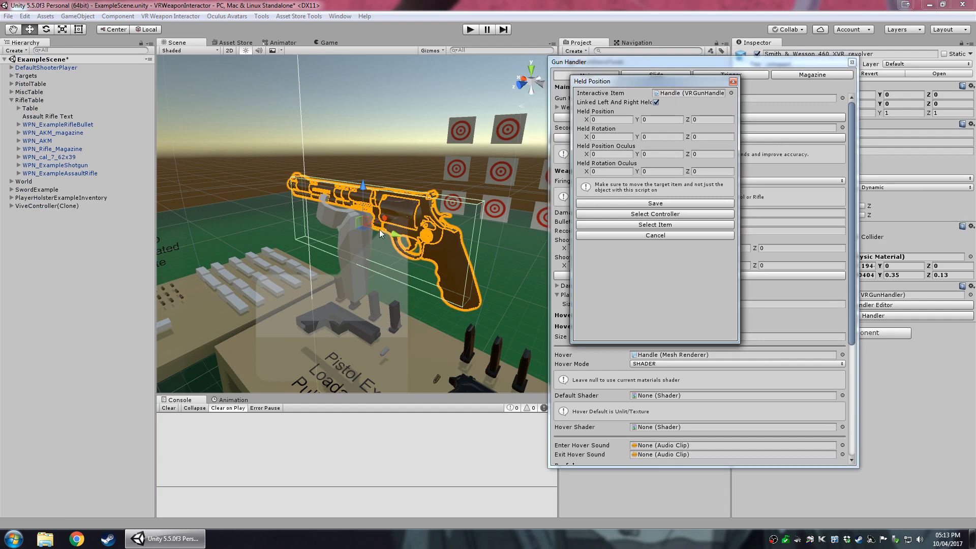
# - Align the revolver's grip with the reference controller and save the held position at about Y -0.146, Z 0.0576, with X rotation about 337.13
pyautogui.moveTo(382, 233); pyautogui.dragTo(419, 233, button='right')
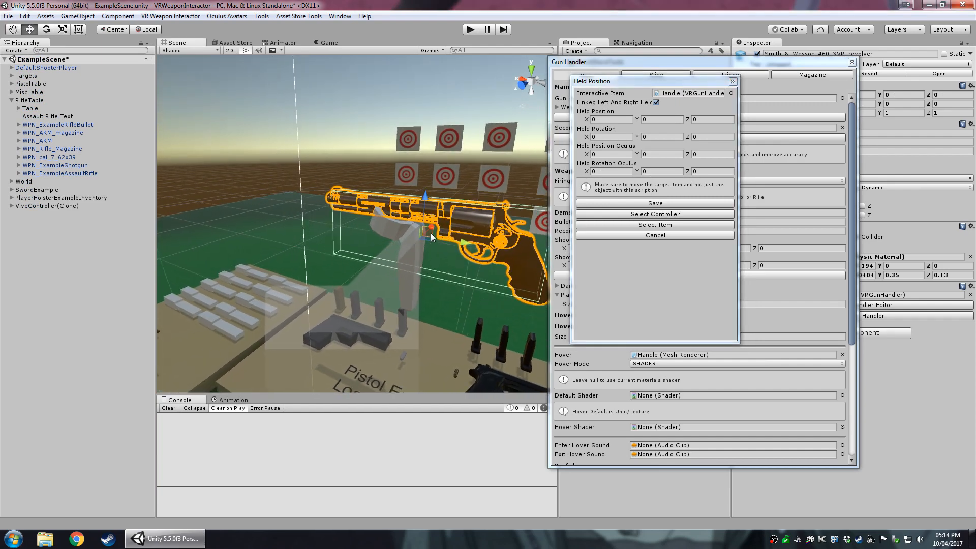
pyautogui.moveTo(431, 233); pyautogui.dragTo(423, 178)
pyautogui.press('e')
pyautogui.press('w')
pyautogui.click(638, 203)
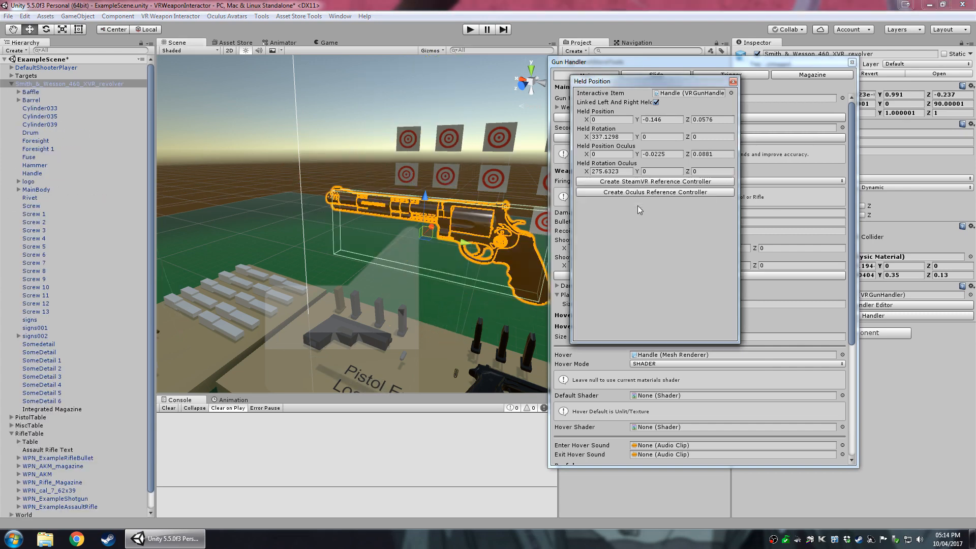
pyautogui.click(732, 81)
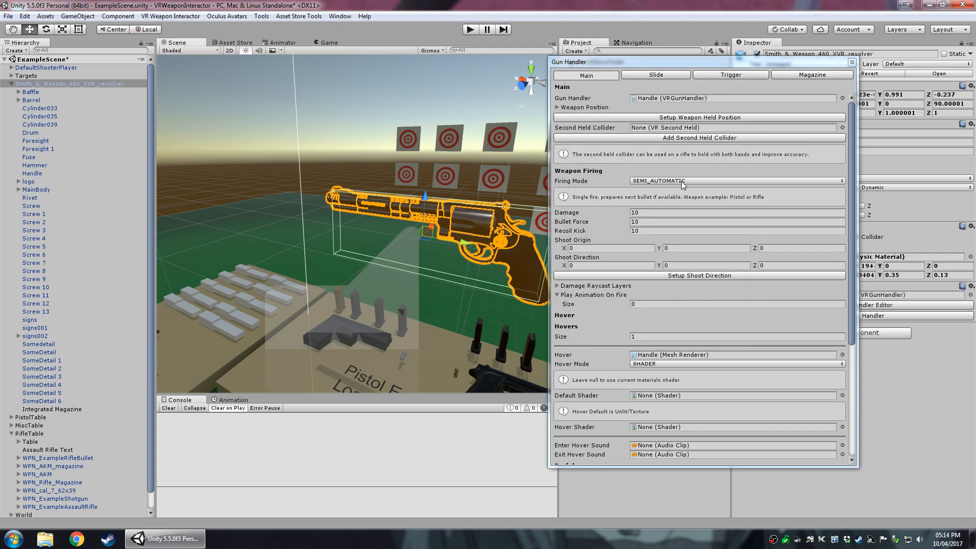
# - Choose SEMI_AUTOMATIC as the revolver's firing mode
pyautogui.click(671, 182)
pyautogui.click(669, 169)
pyautogui.scroll(-3, 660, 175)
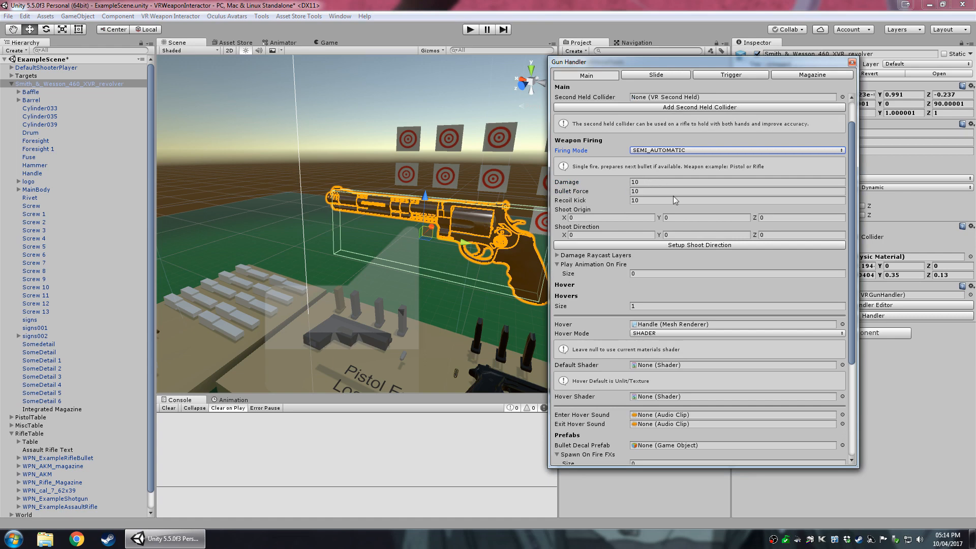
# - Set up the shoot direction with the origin sphere at the muzzle (Y -0.2018, Z 0.048) and the direction sphere ahead at Y -0.3403, and save it
pyautogui.scroll(-3, 637, 209)
pyautogui.click(636, 215)
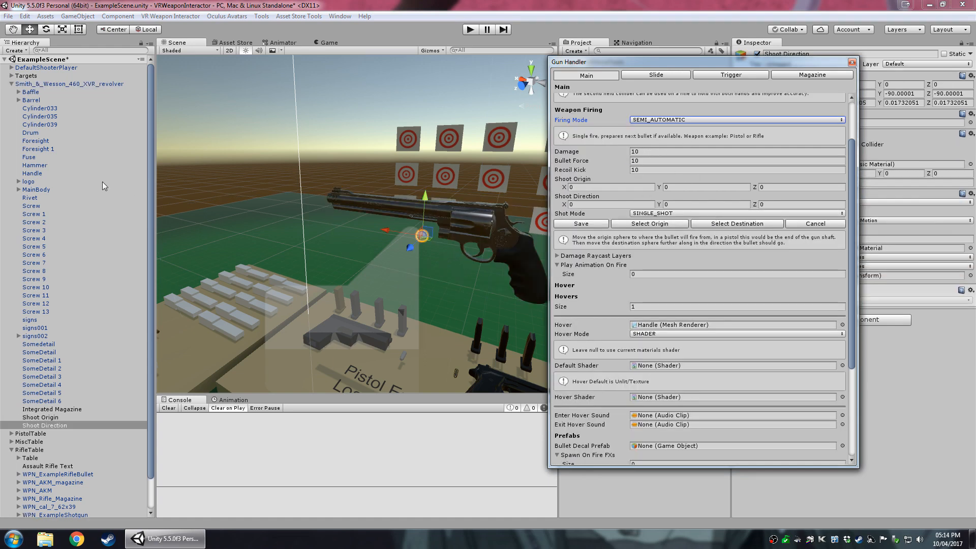
pyautogui.keyDown('ctrl'); pyautogui.click(41, 417); pyautogui.keyUp('ctrl')
pyautogui.press('f')
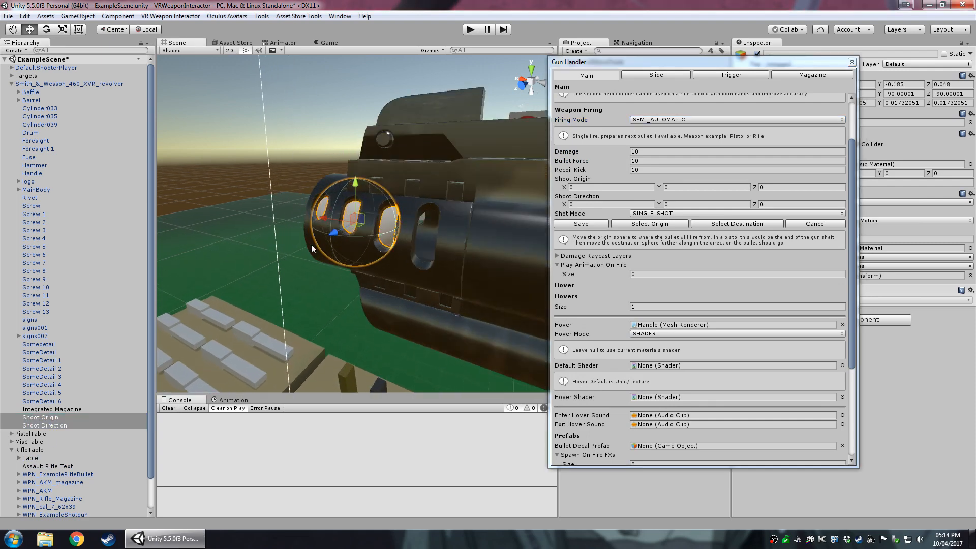
pyautogui.moveTo(311, 244); pyautogui.dragTo(395, 278, button='middle')
pyautogui.moveTo(409, 249); pyautogui.dragTo(329, 237)
pyautogui.click(45, 425)
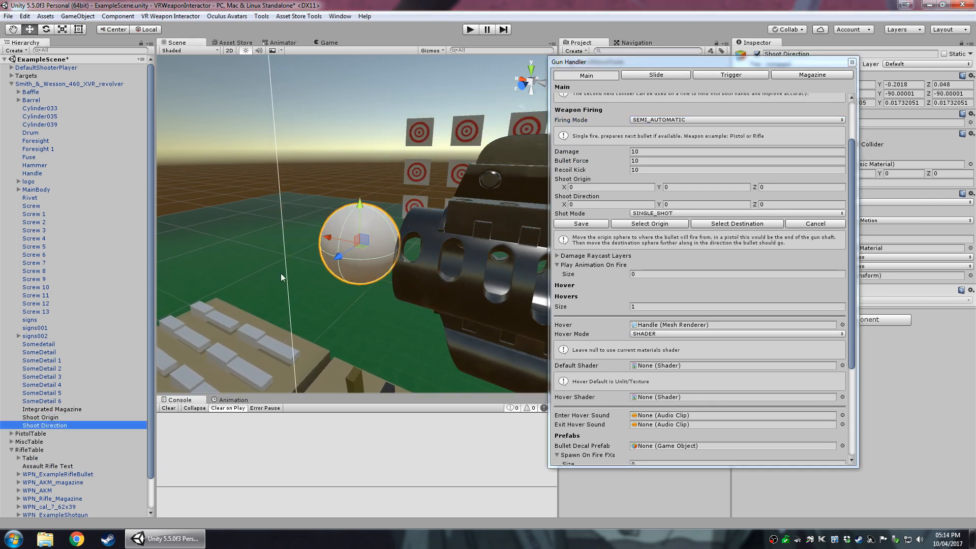
pyautogui.click(586, 225)
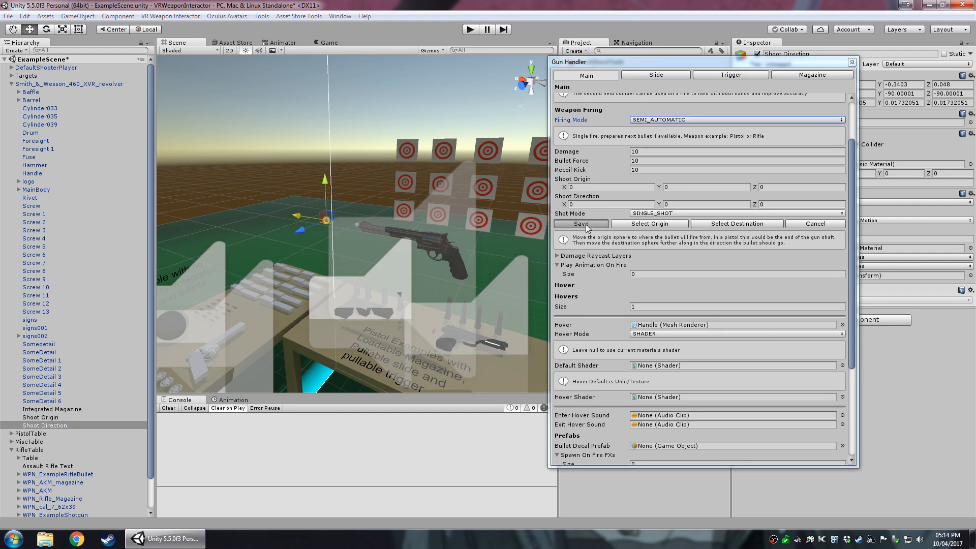
# - Add the revolver's mesh parts, including Hammer, Handle, MainBody_MeshPart0 and MainBody_MeshPart1, to the gun handler's hovers list
pyautogui.click(559, 234)
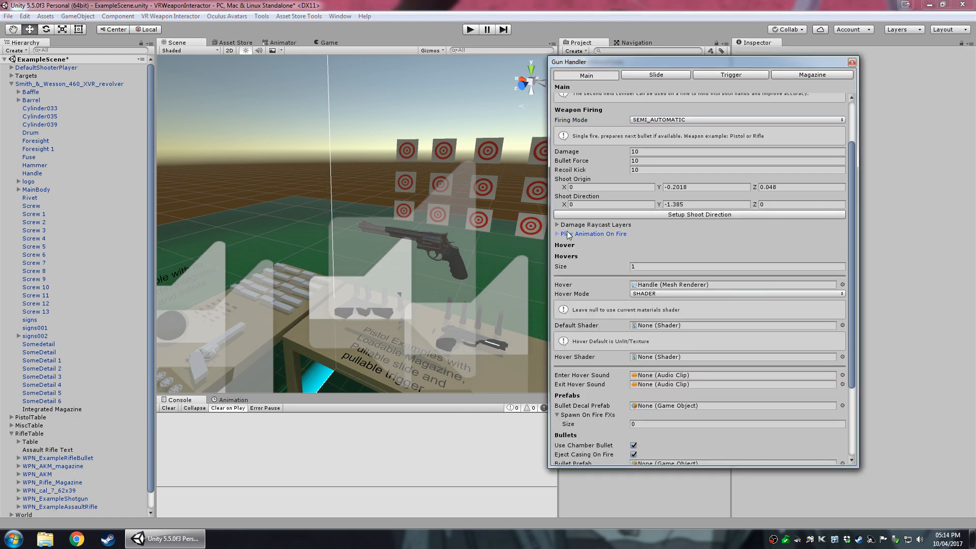
pyautogui.scroll(2, 568, 234)
pyautogui.moveTo(409, 272); pyautogui.dragTo(389, 255, button='middle')
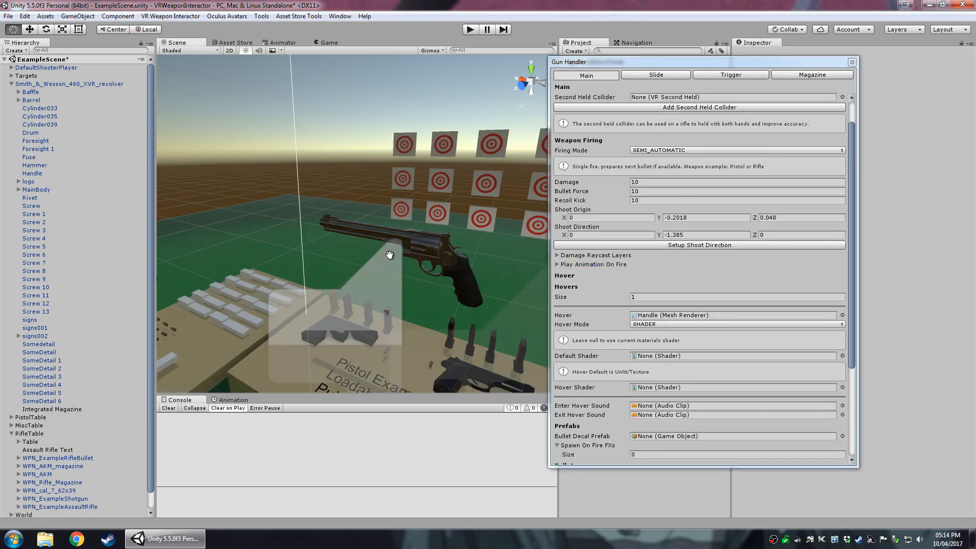
pyautogui.scroll(-3, 389, 255)
pyautogui.scroll(-4, 581, 279)
pyautogui.scroll(3, 355, 268)
pyautogui.moveTo(355, 268); pyautogui.dragTo(402, 268, button='right')
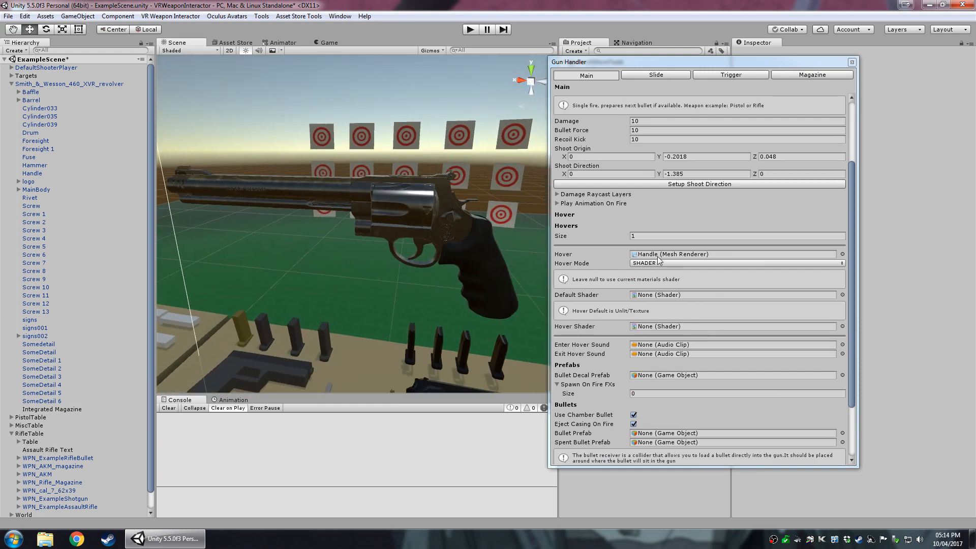
pyautogui.click(56, 92)
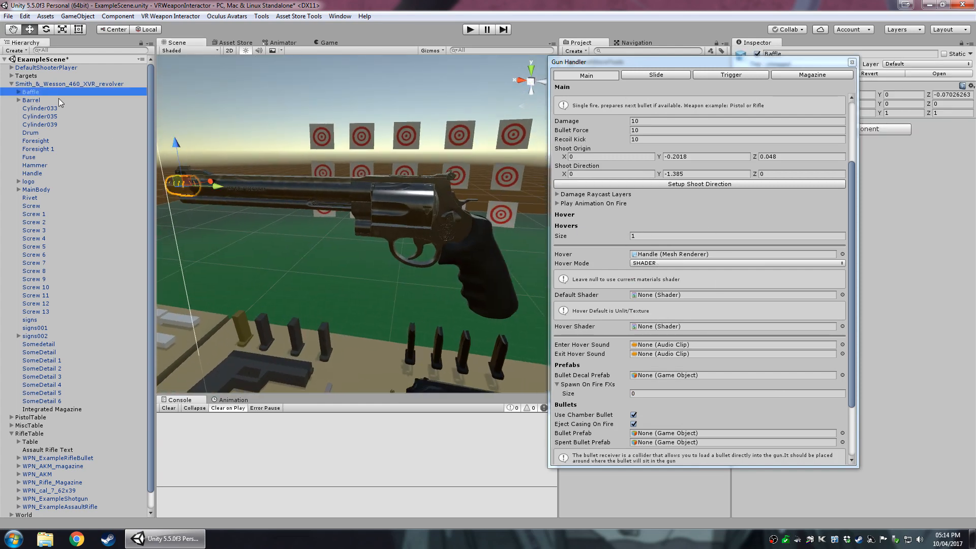
pyautogui.click(59, 99)
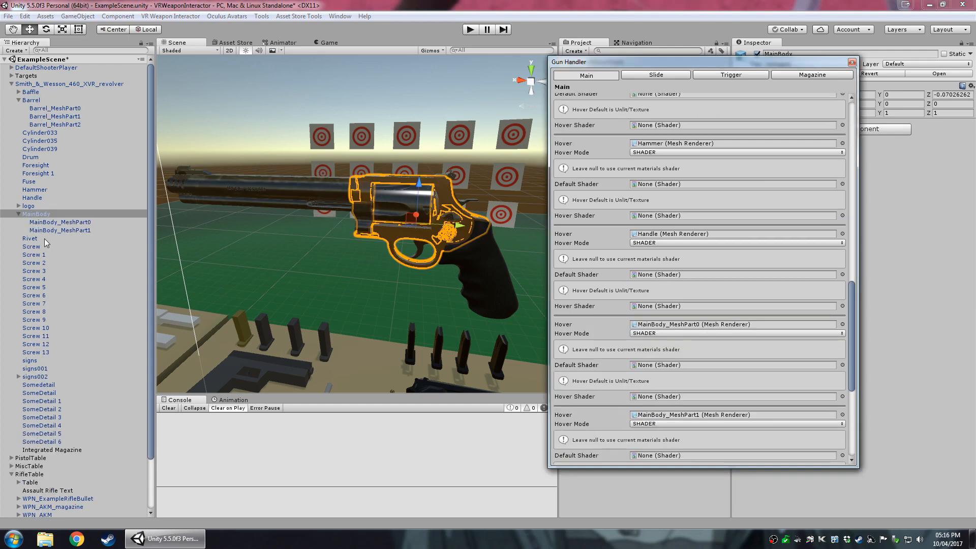
# - Inspect the revolver's rivet, screw and SomeDetail parts to identify where each one sits on the gun
pyautogui.click(44, 239)
pyautogui.click(62, 246)
pyautogui.click(68, 304)
pyautogui.click(71, 312)
pyautogui.click(71, 329)
pyautogui.click(61, 416)
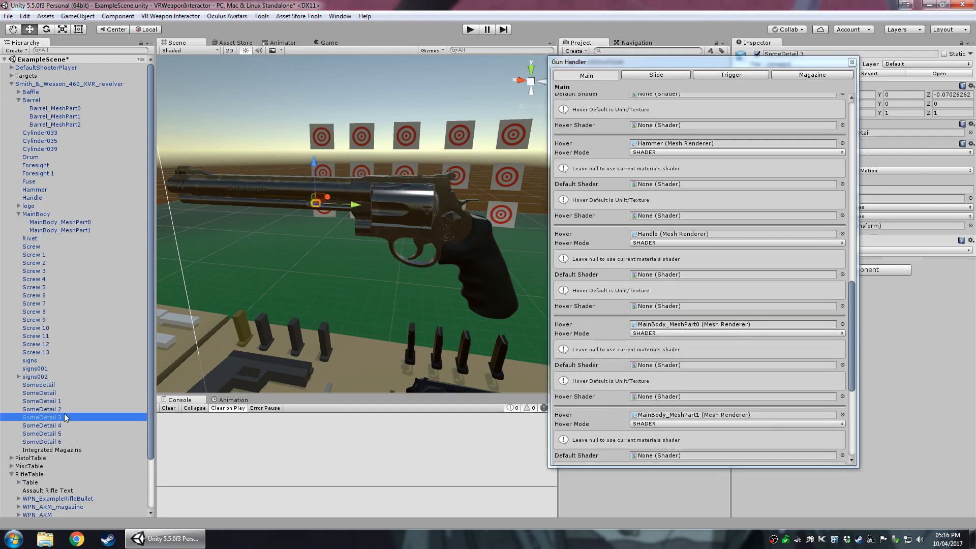
# - Assign BulletDecalExample as the gun handler's bullet decal prefab
pyautogui.click(18, 100)
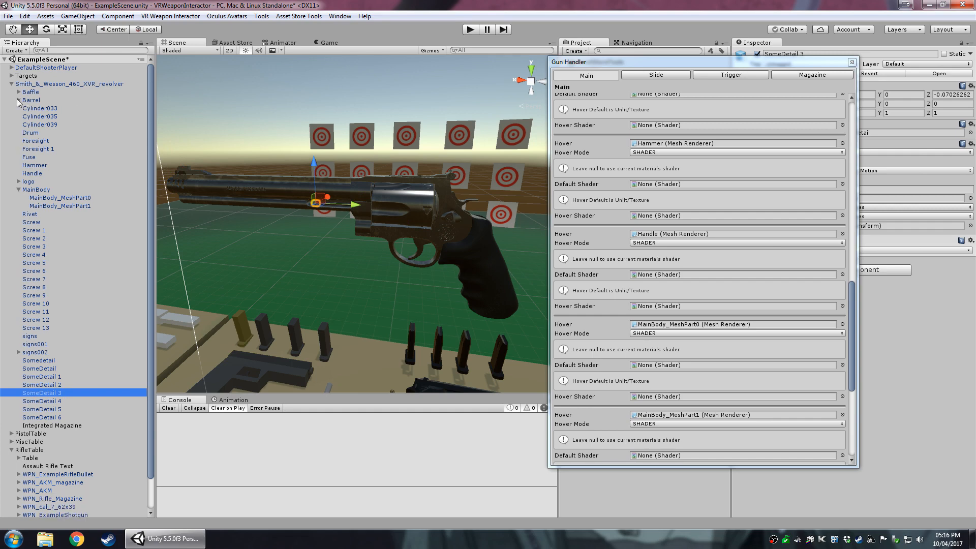
pyautogui.scroll(-8, 716, 234)
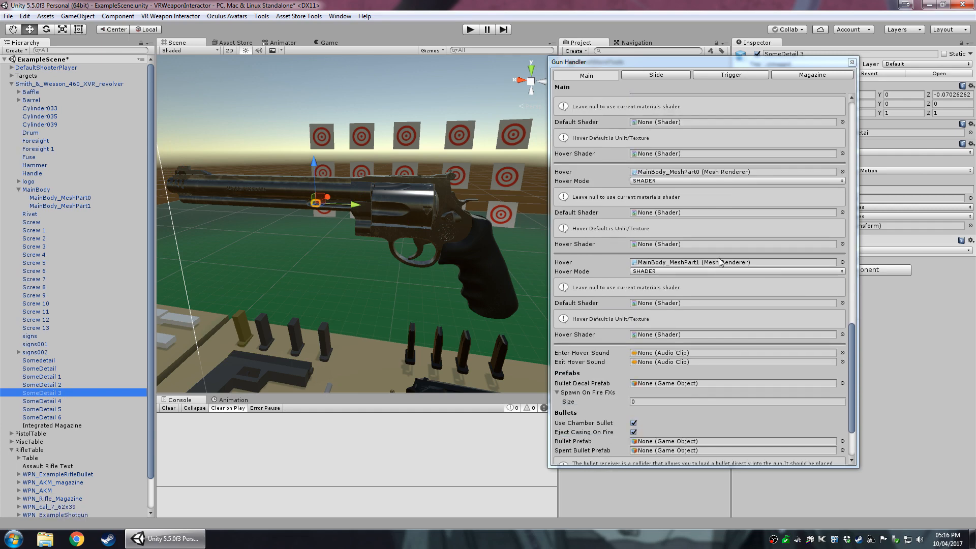
pyautogui.click(665, 303)
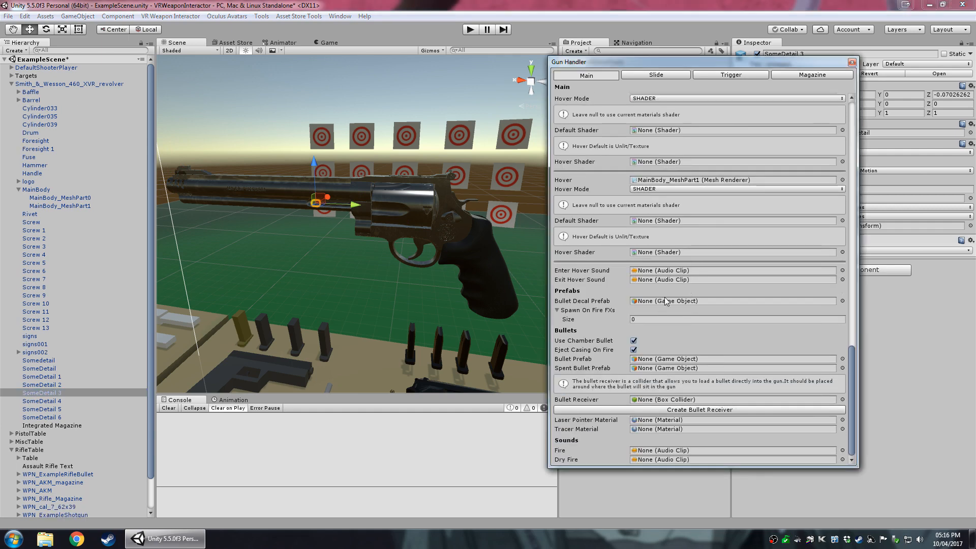
pyautogui.click(842, 301)
pyautogui.write('bul')
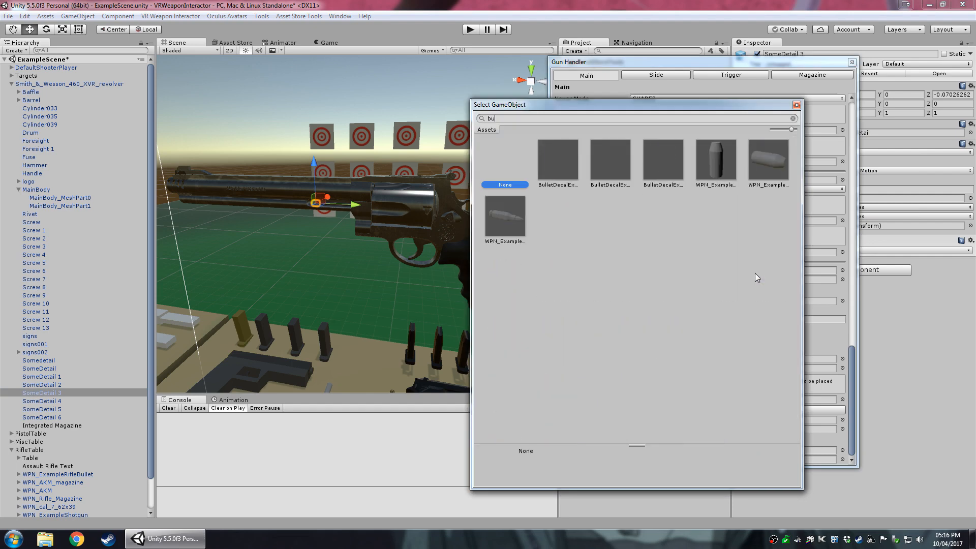
pyautogui.doubleClick(555, 157)
# - Set the Spawn On Fire FXs size to 1 and assign the ExampleMuzzleFlash prefab to it
pyautogui.click(668, 319)
pyautogui.write('1')
pyautogui.press('Return')
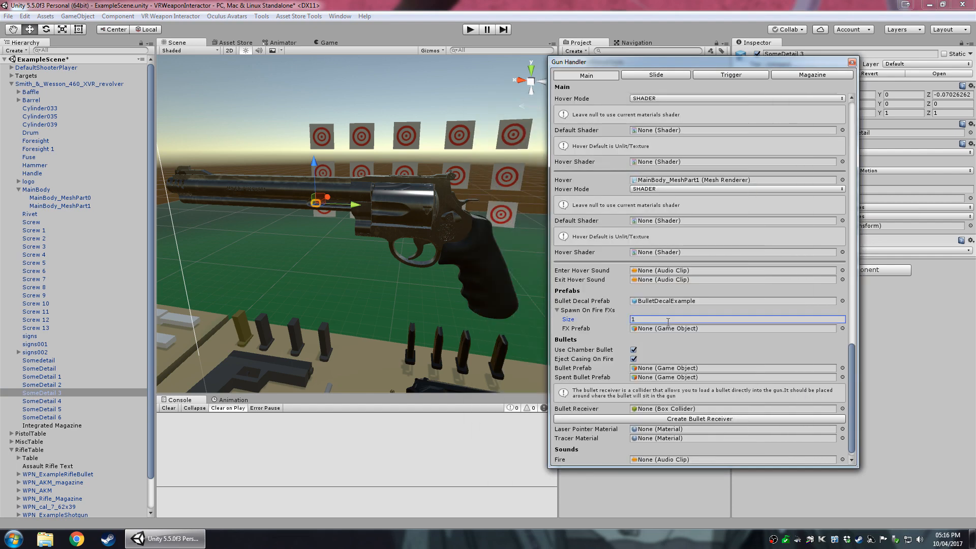
pyautogui.click(842, 328)
pyautogui.write('muzz')
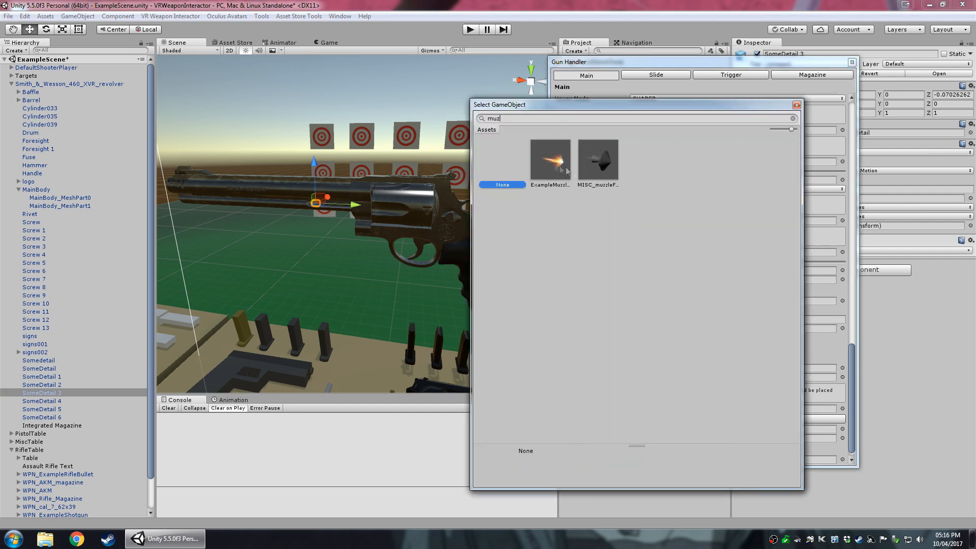
pyautogui.doubleClick(556, 161)
# - Place the muzzle flash at the muzzle (Y -0.2325, Z 0.0483) with X rotation 270, and save its position
pyautogui.write('-90')
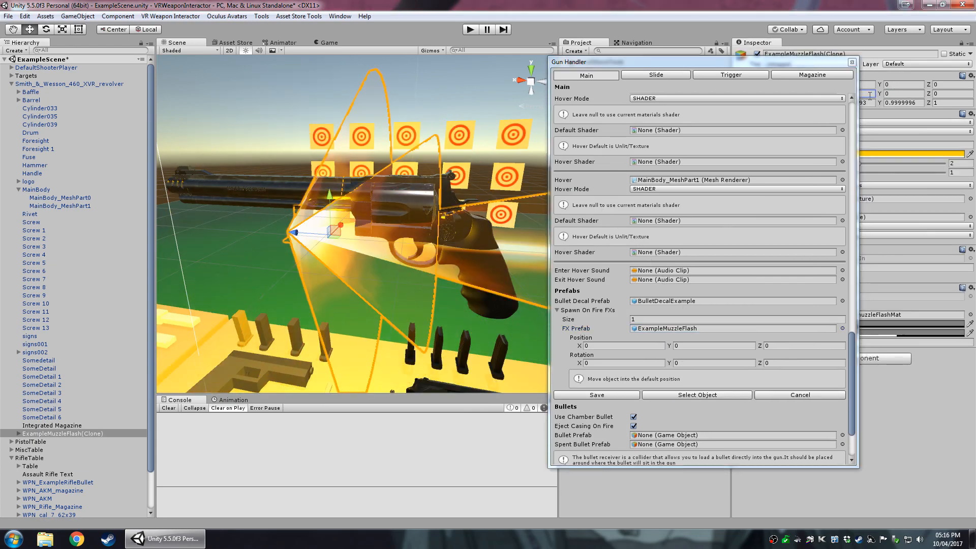
pyautogui.press('Return')
pyautogui.write('90')
pyautogui.moveTo(328, 236); pyautogui.dragTo(437, 244, button='middle')
pyautogui.moveTo(436, 236); pyautogui.dragTo(244, 189)
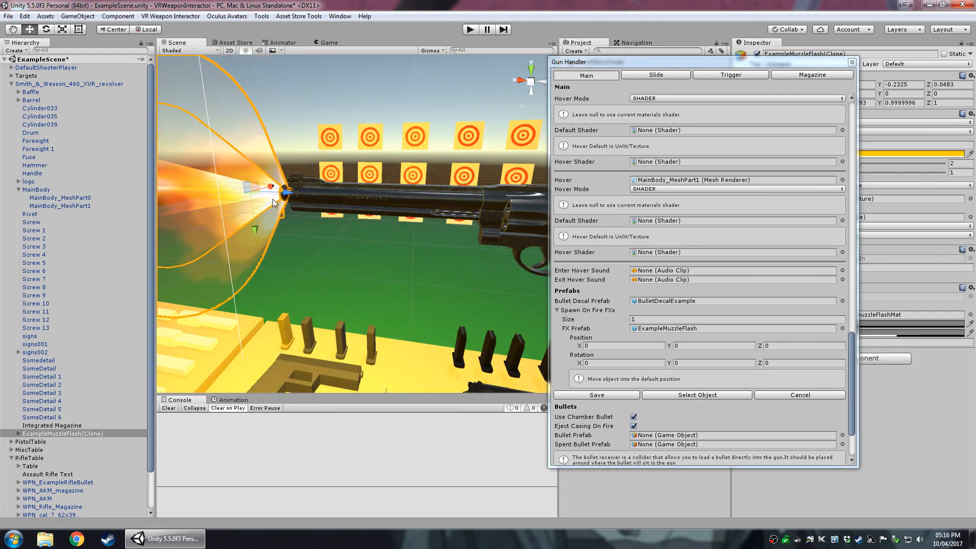
pyautogui.click(621, 397)
pyautogui.scroll(-3, 675, 382)
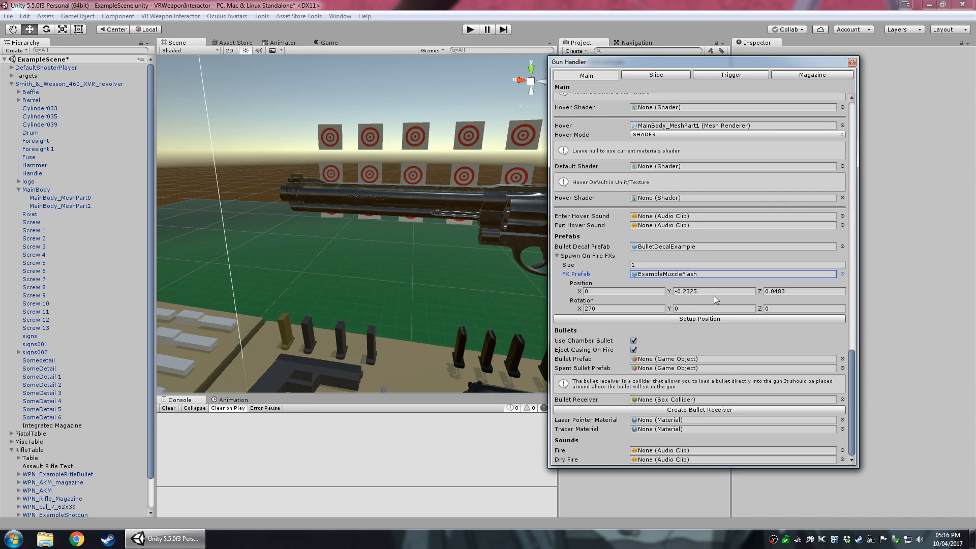
# - Disable Use Chamber Bullet and Eject Casing On Fire for the revolver
pyautogui.moveTo(472, 306); pyautogui.dragTo(352, 302, button='middle')
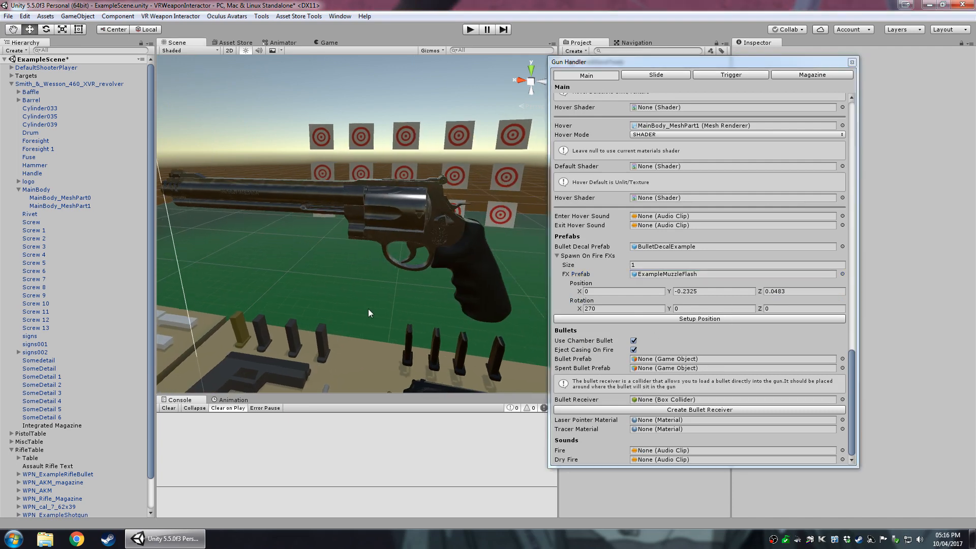
pyautogui.click(577, 343)
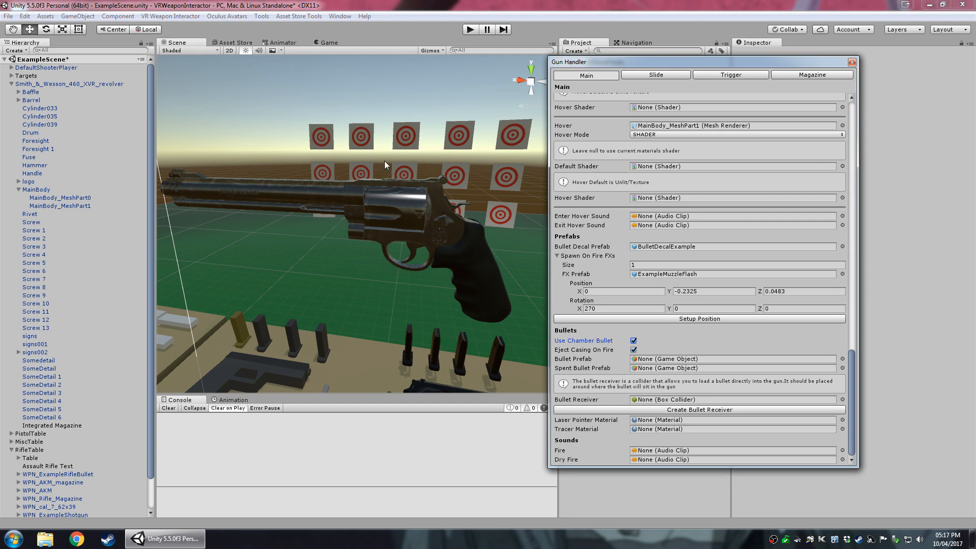
pyautogui.moveTo(385, 162); pyautogui.dragTo(300, 289, button='right')
pyautogui.moveTo(300, 290); pyautogui.dragTo(448, 251, button='middle')
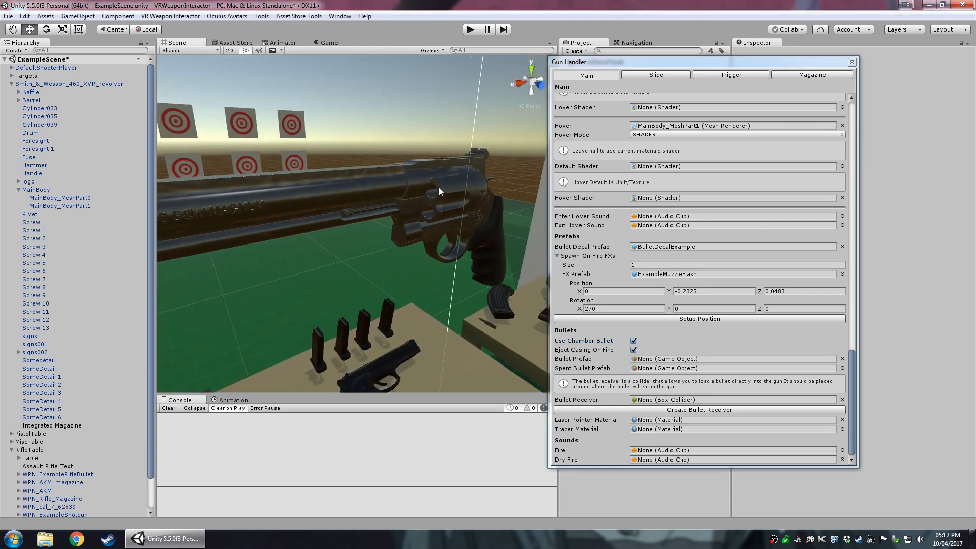
pyautogui.click(633, 341)
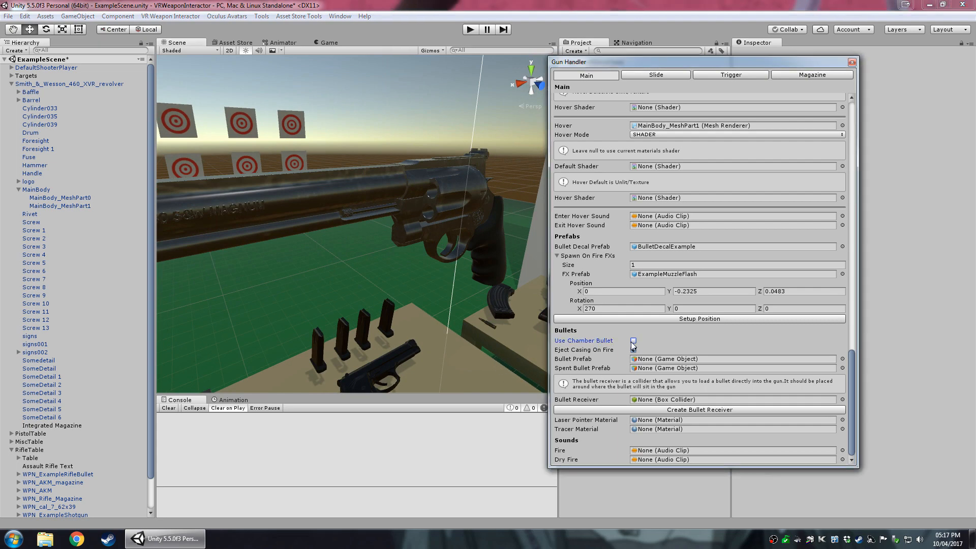
pyautogui.click(589, 351)
# - Collapse the revolver hierarchy and expand the VRWeaponInteractor Models and Materials folders to find the ammunition assets
pyautogui.click(12, 84)
pyautogui.moveTo(754, 66); pyautogui.dragTo(789, 361)
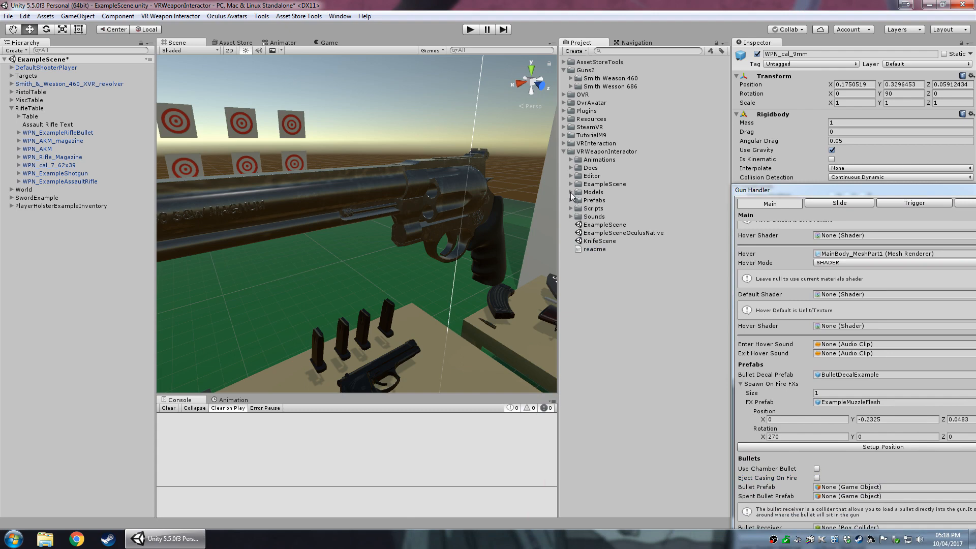
pyautogui.click(571, 192)
pyautogui.click(585, 208)
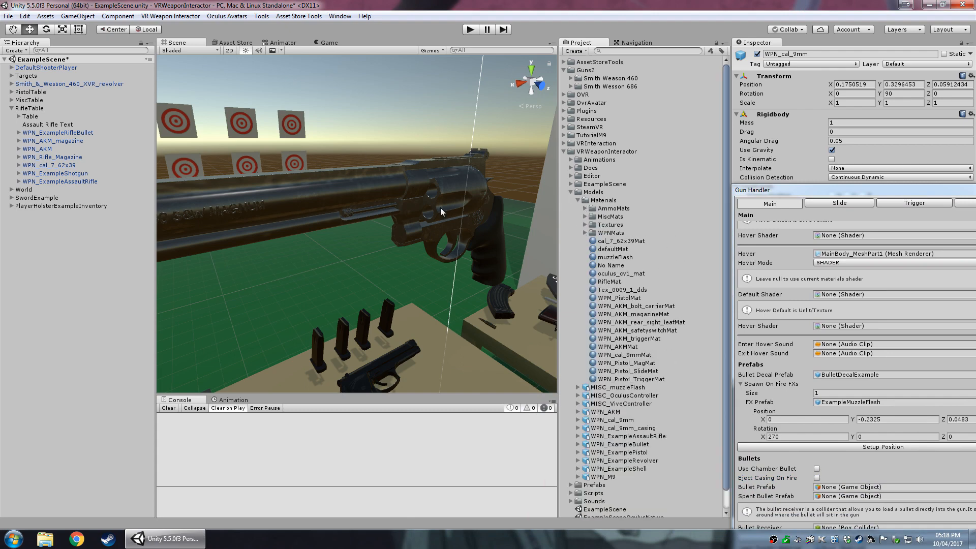
pyautogui.scroll(-1, 590, 353)
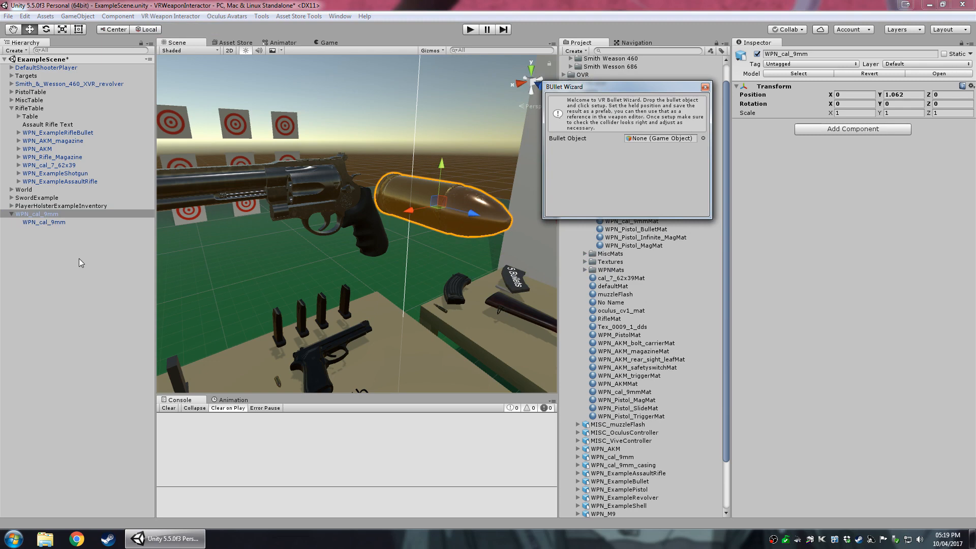
# - Set up WPN_cal_9mm in the Bullet Wizard with bullet ID 0 and save its held position with X rotation 90
pyautogui.moveTo(37, 214); pyautogui.dragTo(660, 138)
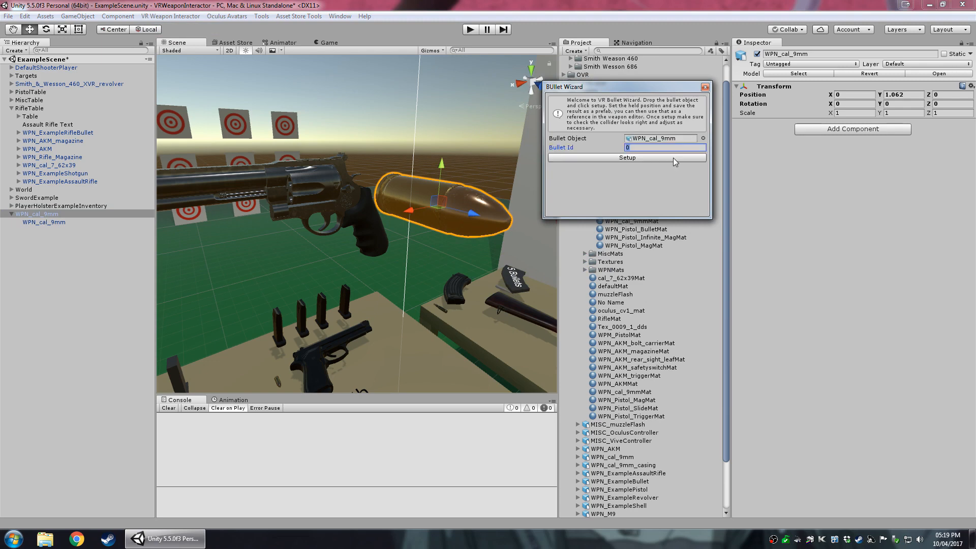
pyautogui.click(636, 158)
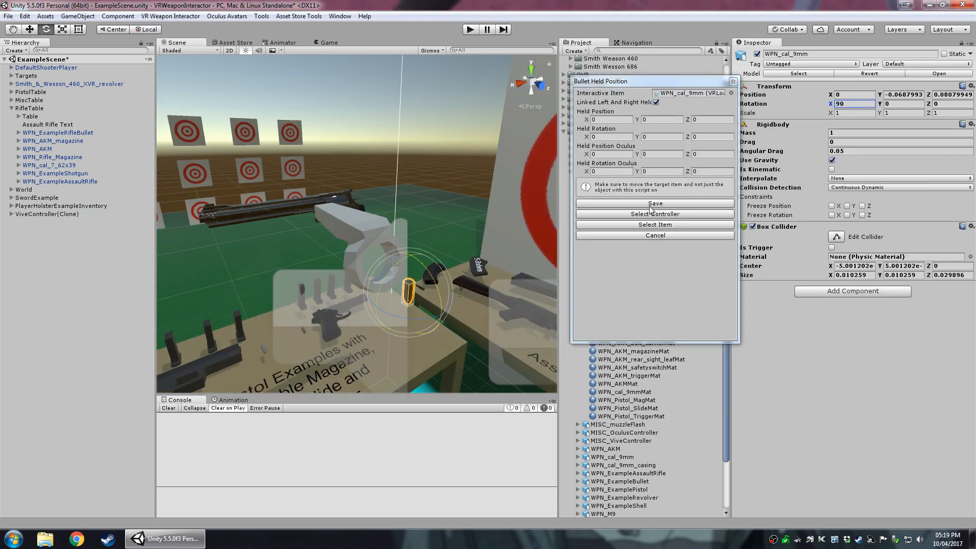
pyautogui.click(654, 214)
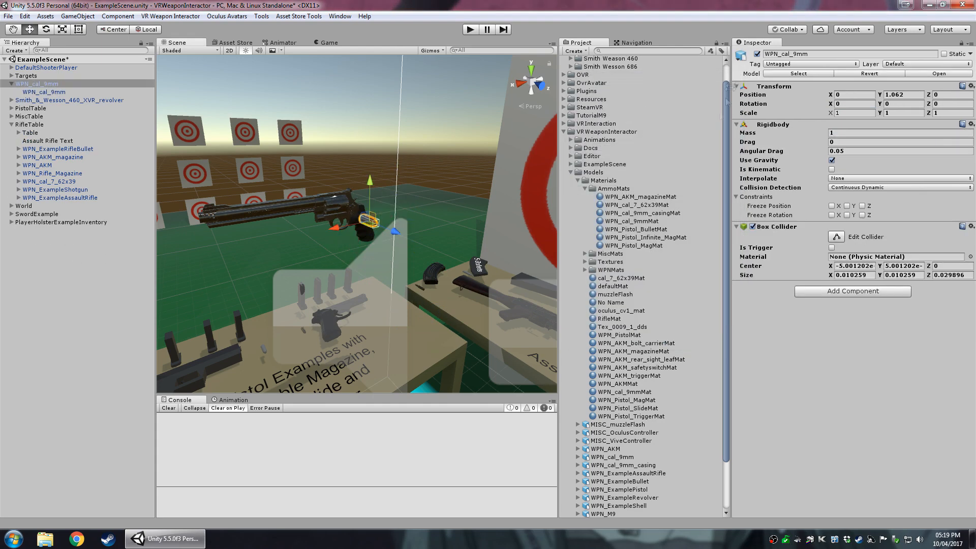
# - Rename the bullet WPN_Revovler, save it as a prefab in the Guns2 folder, and delete its scene copy
pyautogui.click(77, 85)
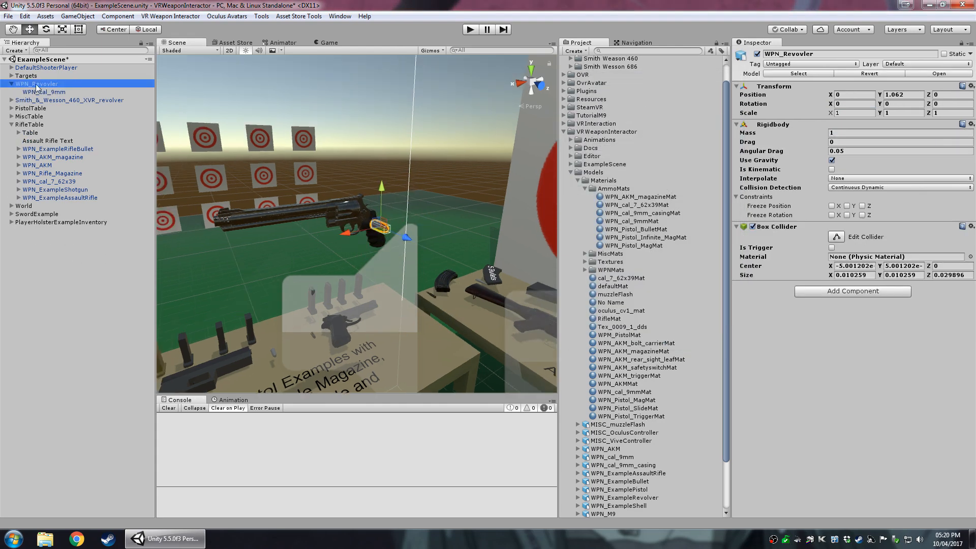
pyautogui.scroll(1, 569, 114)
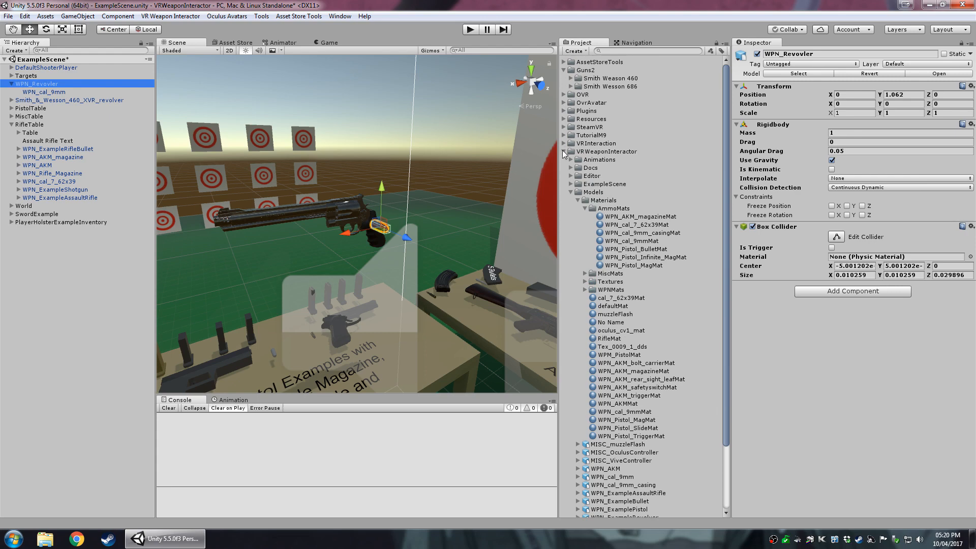
pyautogui.click(564, 152)
pyautogui.click(49, 83)
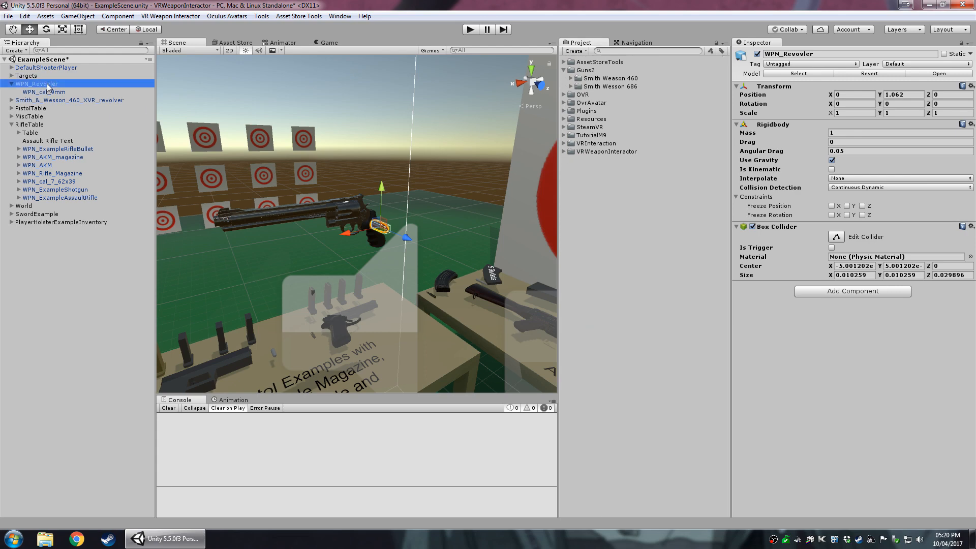
pyautogui.press('Delete')
# - Open the revolver's Gun Handler editor and assign WPN_Revovler as the bullet prefab
pyautogui.click(325, 217)
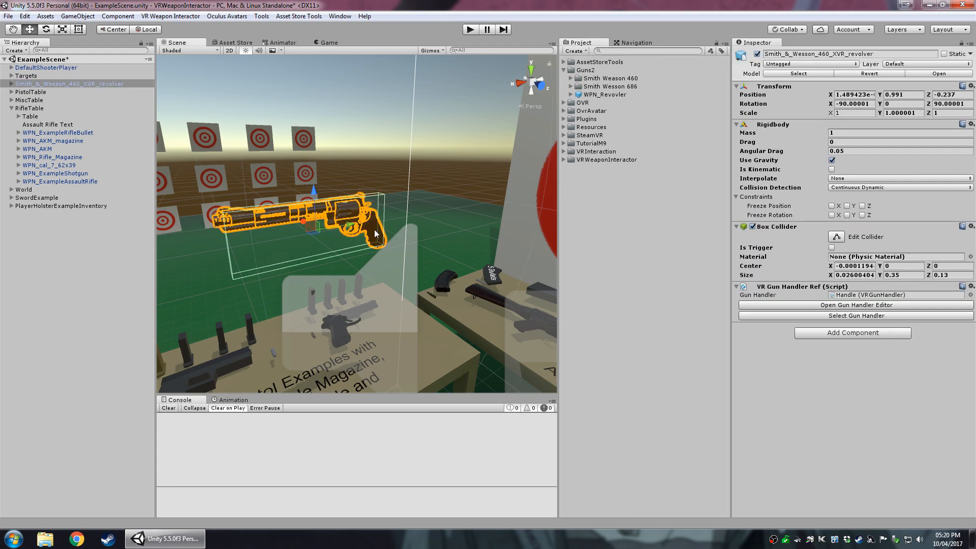
pyautogui.click(813, 305)
pyautogui.scroll(-3, 640, 240)
pyautogui.moveTo(593, 124); pyautogui.dragTo(760, 87)
pyautogui.scroll(-8, 287, 195)
# - Add the WPN_cal_9mm_casing model to the scene and give it a Rigidbody
pyautogui.scroll(-3, 599, 379)
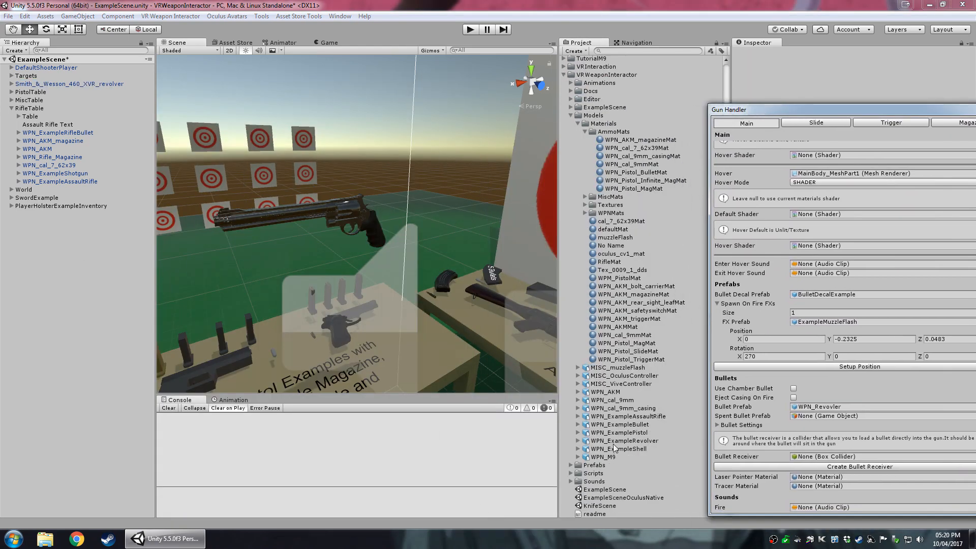
pyautogui.moveTo(622, 408); pyautogui.dragTo(77, 223)
pyautogui.click(838, 128)
pyautogui.click(828, 169)
pyautogui.click(837, 233)
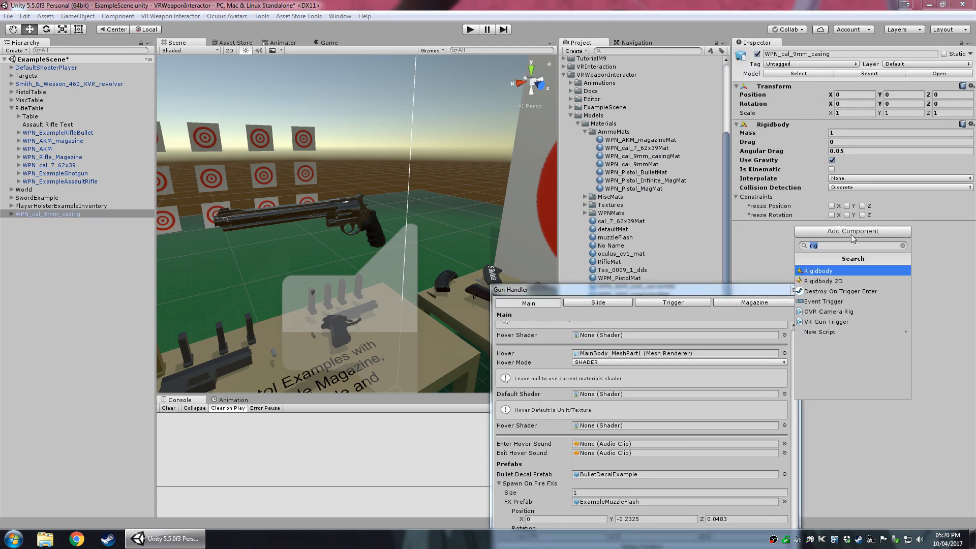
# - Add a Box Collider to the casing's default child mesh and copy that collider onto the casing's root object
pyautogui.click(11, 214)
pyautogui.click(32, 222)
pyautogui.click(830, 269)
pyautogui.write('box')
pyautogui.click(822, 309)
pyautogui.click(970, 235)
pyautogui.click(909, 297)
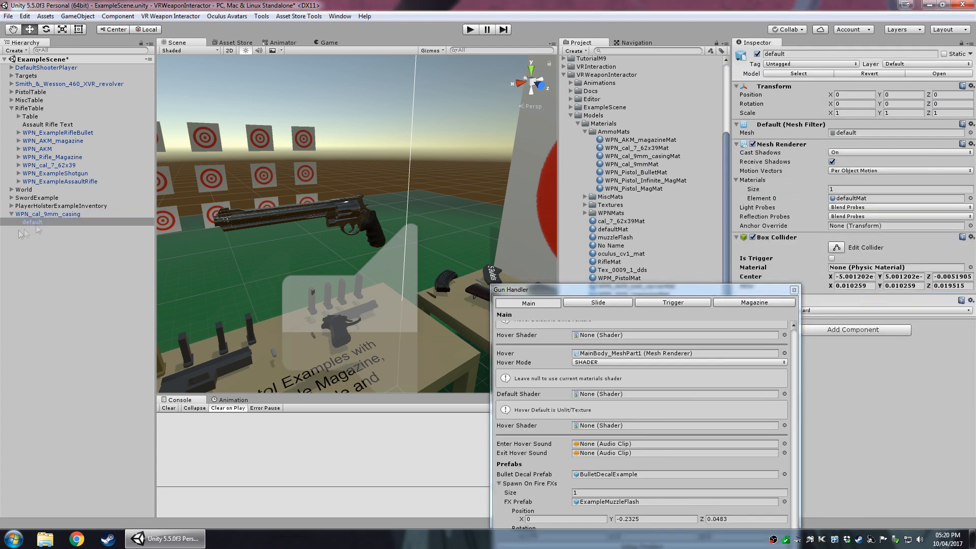
pyautogui.click(48, 214)
pyautogui.click(971, 124)
pyautogui.click(894, 239)
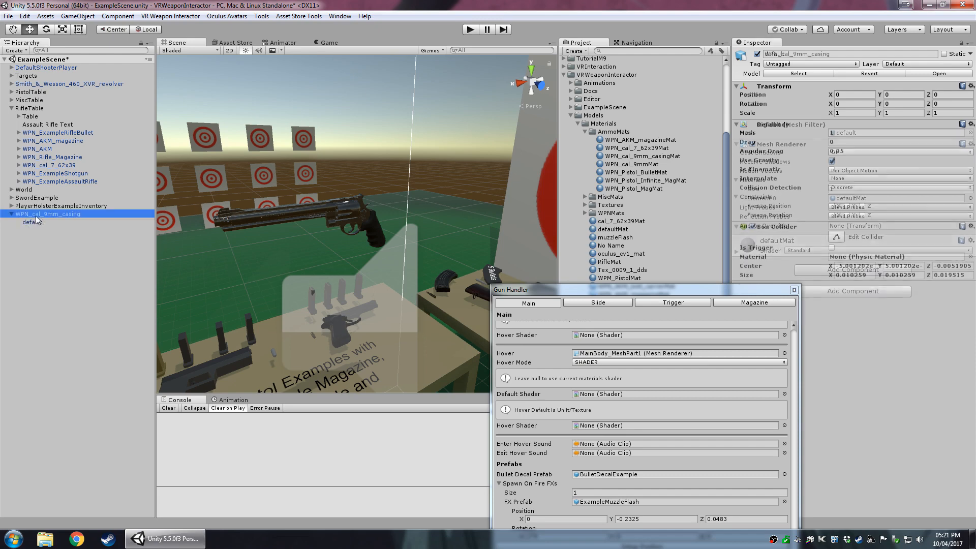
# - Add the Destroy In script to the casing with a delay of 5 seconds and close the Gun Handler editor
pyautogui.click(853, 290)
pyautogui.click(874, 331)
pyautogui.click(883, 303)
pyautogui.write('5')
pyautogui.click(793, 290)
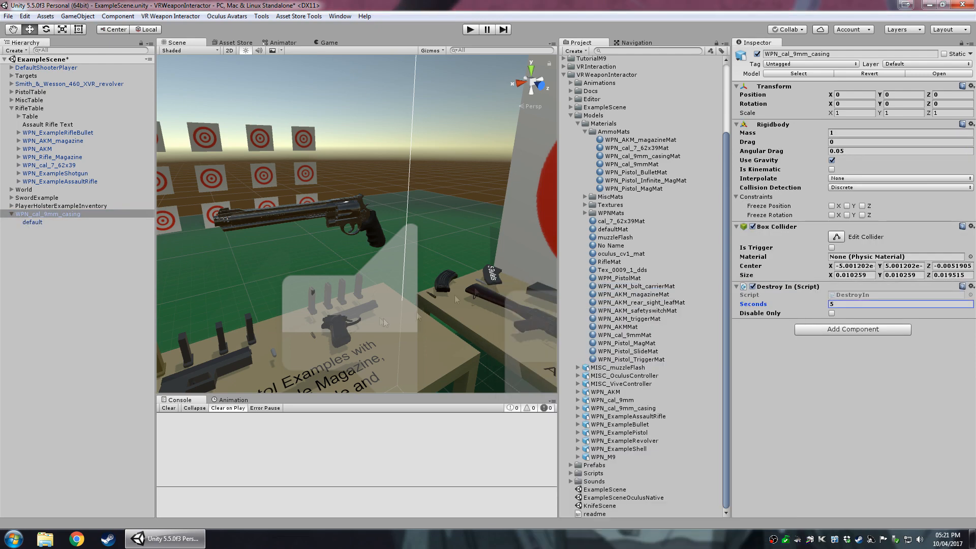
# - Move the casing into the scene view at Y 1.031 and apply WPN_cal_9mm_casingMat to its default mesh
pyautogui.hotkey('ctrl', 'alt', 'f')
pyautogui.press('f')
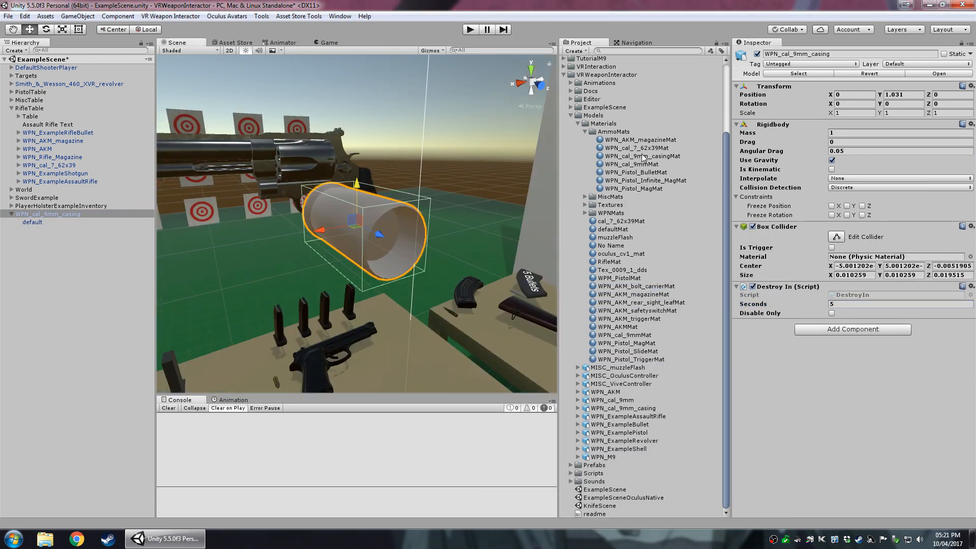
pyautogui.moveTo(642, 156); pyautogui.dragTo(32, 222)
# - Save the casing as a prefab named WPN_Revolver_Casing in the Guns2 folder and delete its scene copy
pyautogui.click(46, 214)
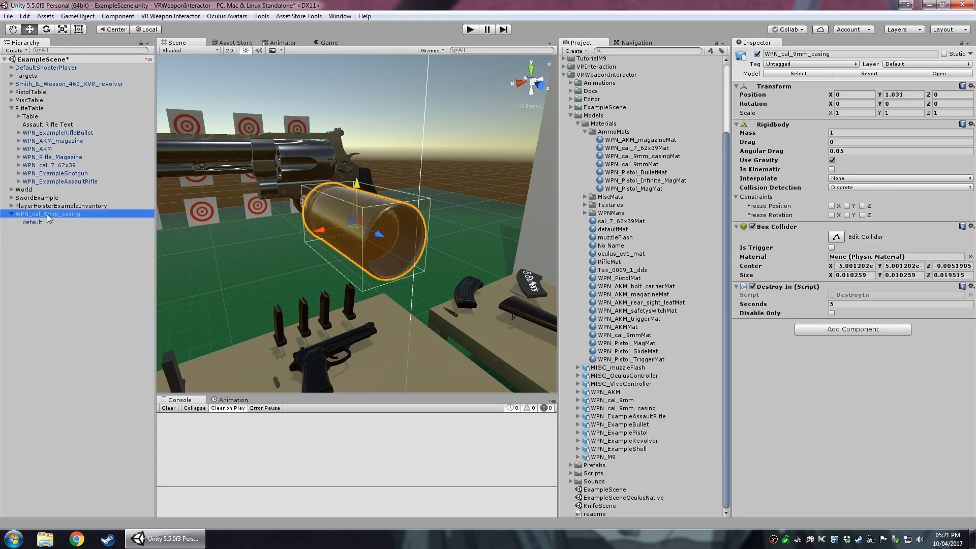
pyautogui.scroll(4, 621, 153)
pyautogui.click(621, 95)
pyautogui.click(621, 95)
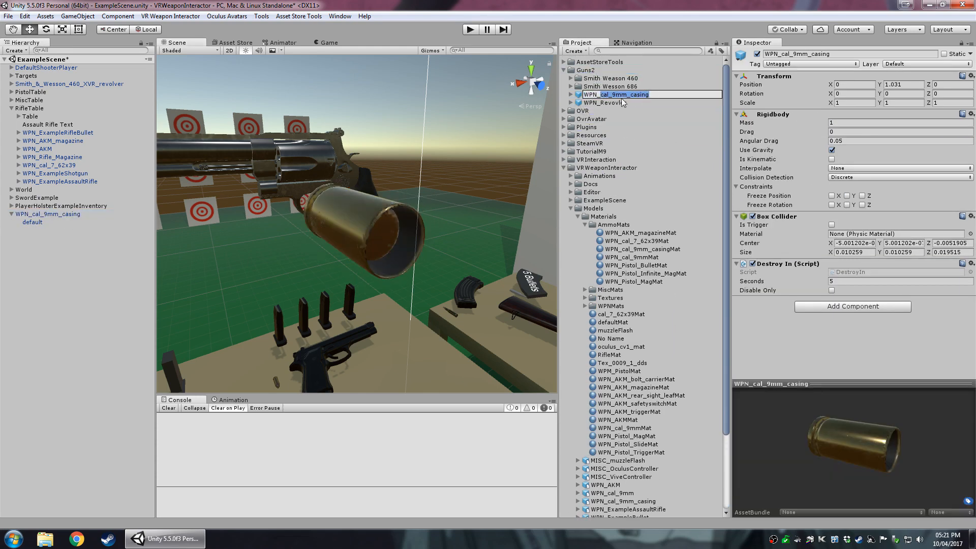
pyautogui.write('WPN_Revolver_Casing')
pyautogui.press('Return')
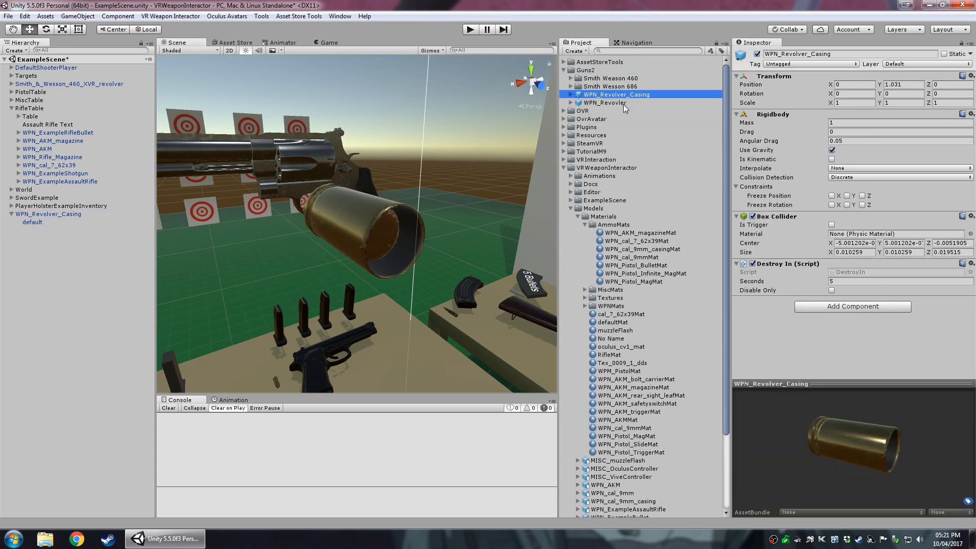
pyautogui.click(23, 214)
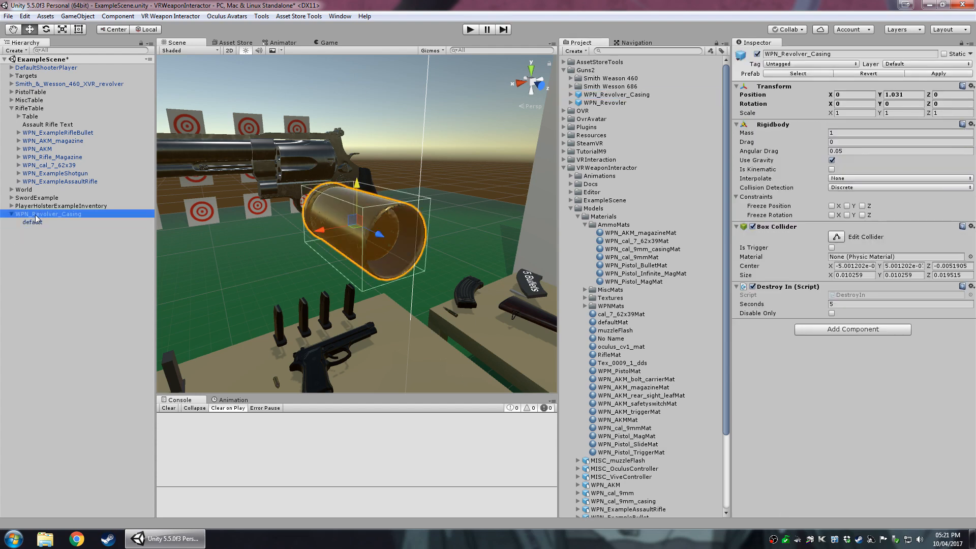
pyautogui.press('Delete')
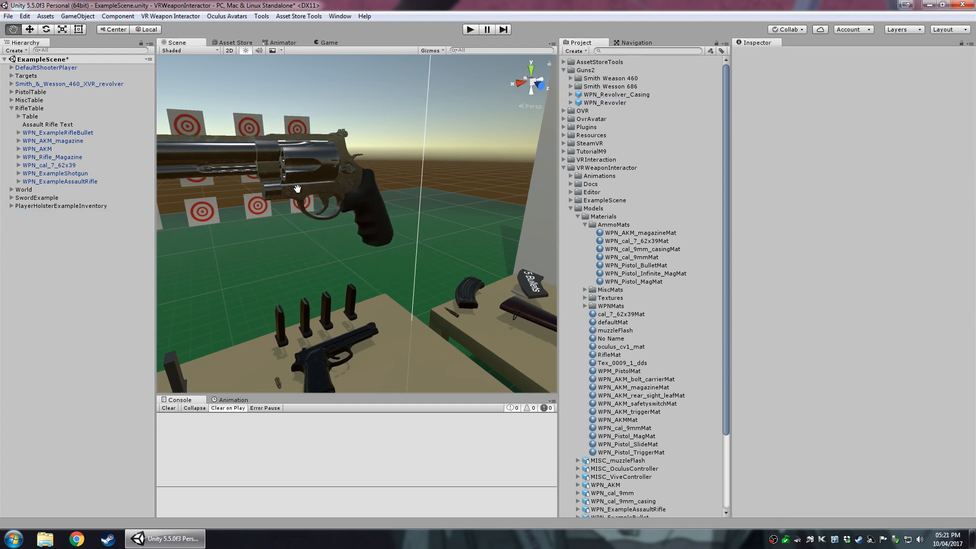
# - In the revolver's Gun Handler editor, assign WPN_Revovler as the bullet prefab and WPN_Revolver_Casing as the spent bullet prefab
pyautogui.click(316, 191)
pyautogui.click(867, 305)
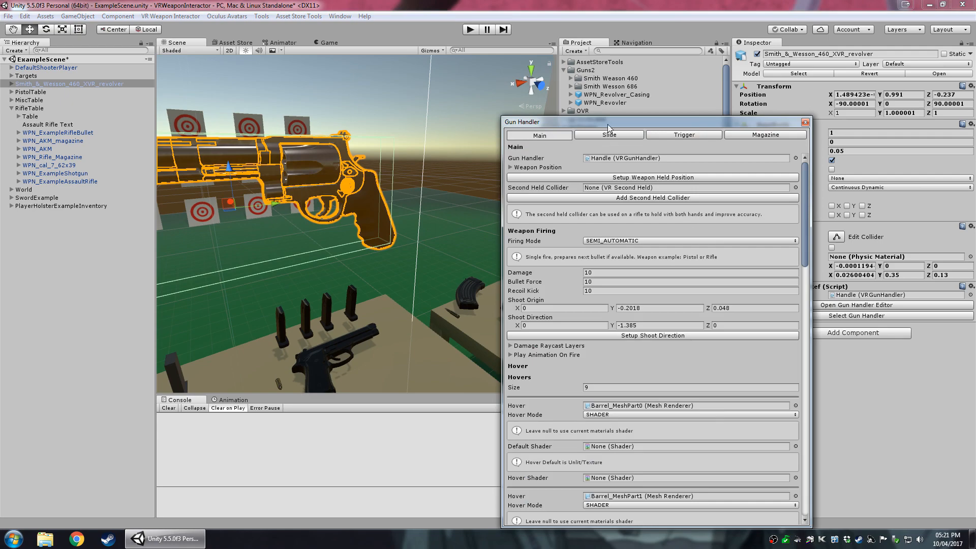
pyautogui.moveTo(608, 120); pyautogui.dragTo(256, 85)
pyautogui.scroll(-10, 285, 305)
pyautogui.scroll(-15, 285, 305)
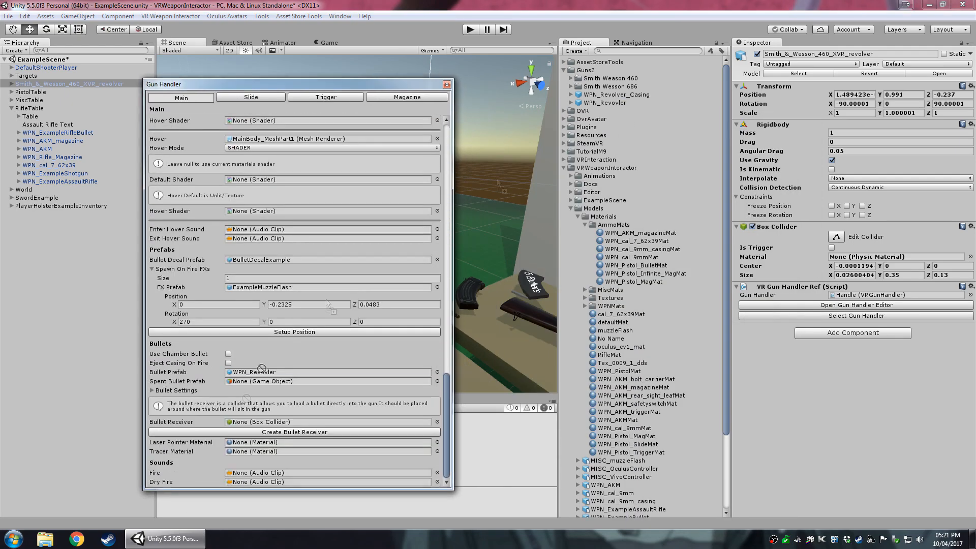
pyautogui.moveTo(263, 87); pyautogui.dragTo(697, 25)
pyautogui.scroll(-3, 645, 334)
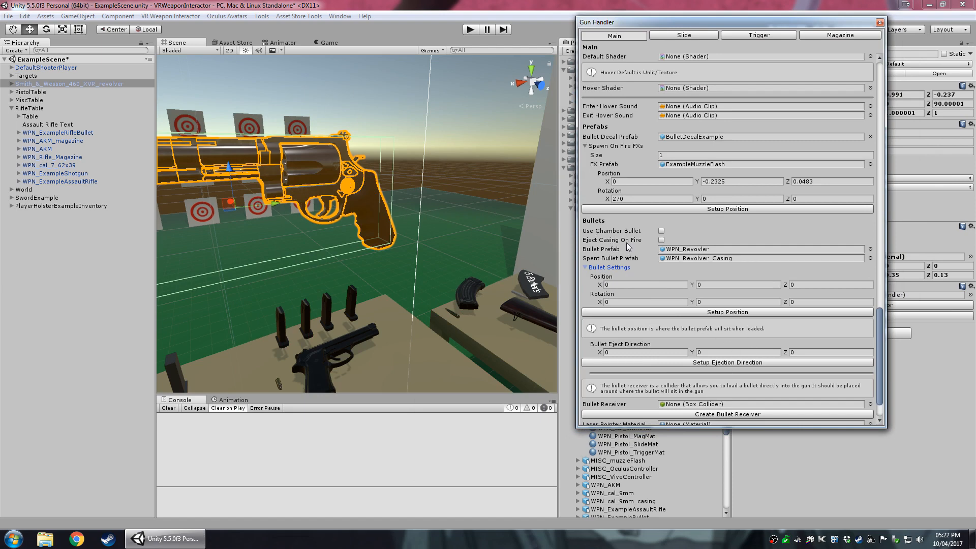
pyautogui.click(585, 270)
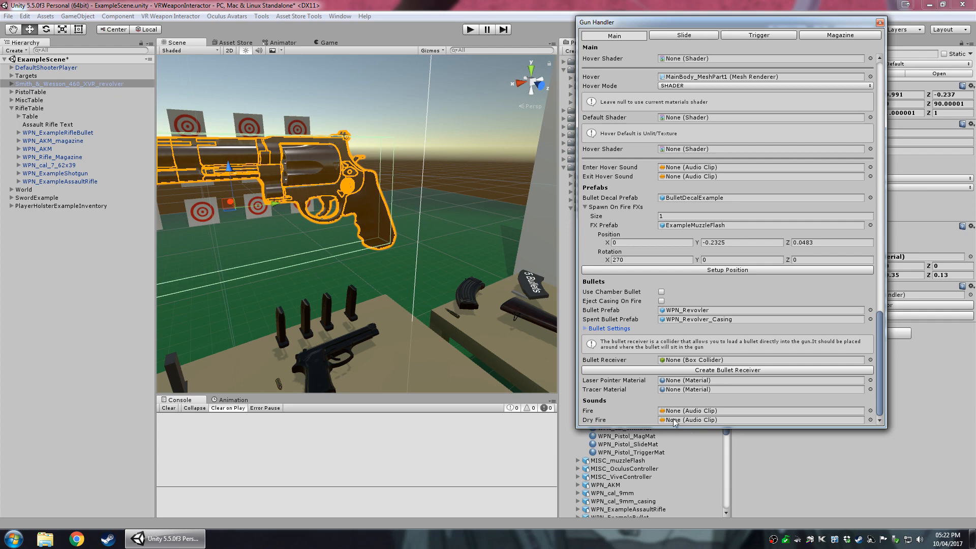
# - Assign SND_fire as the revolver's fire sound and SND_dryFire as its dry fire sound
pyautogui.click(870, 410)
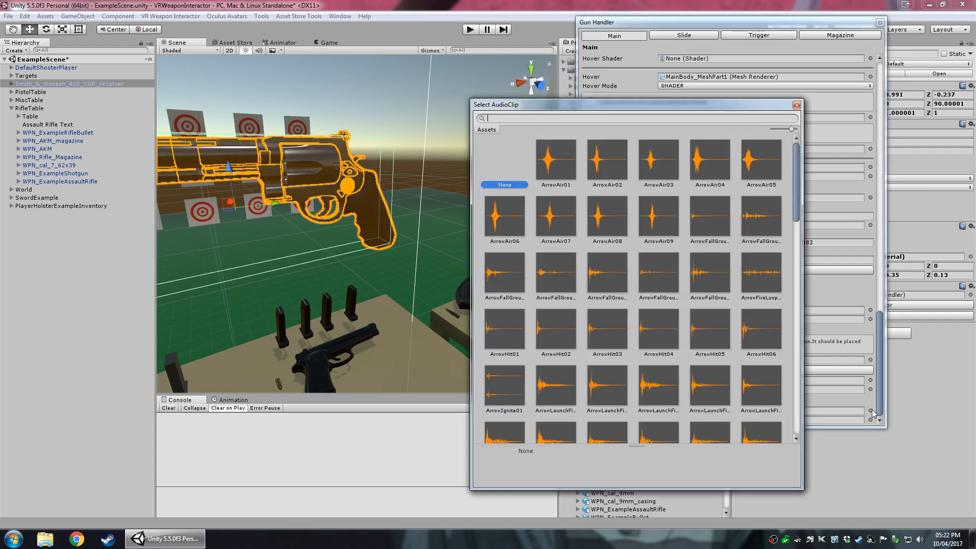
pyautogui.write('dry')
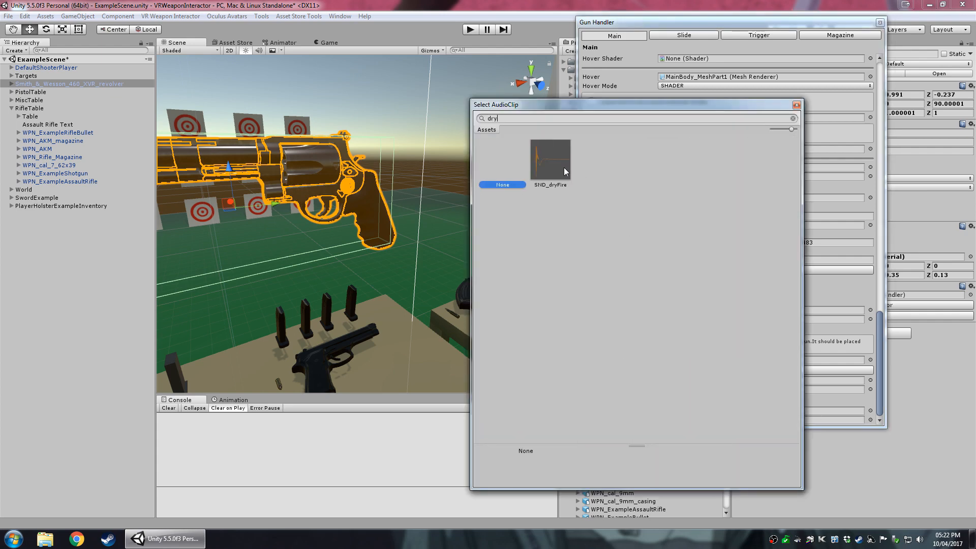
pyautogui.doubleClick(563, 167)
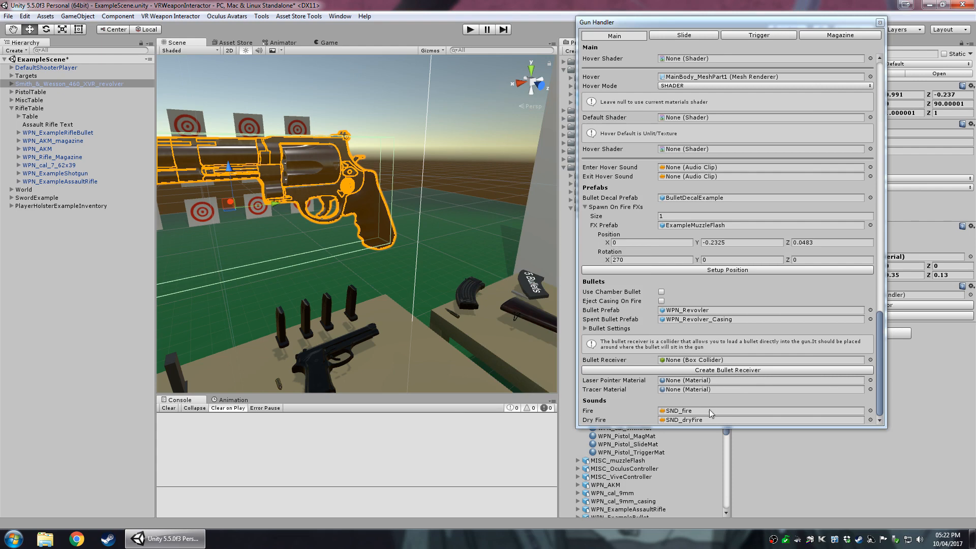
# - Set the trigger's pulled position to (-0.0182, 0.0355, -0.0966) and pulled rotation to (21.03925, 6.501984, 354.757), and toggle the trigger to check it
pyautogui.click(683, 35)
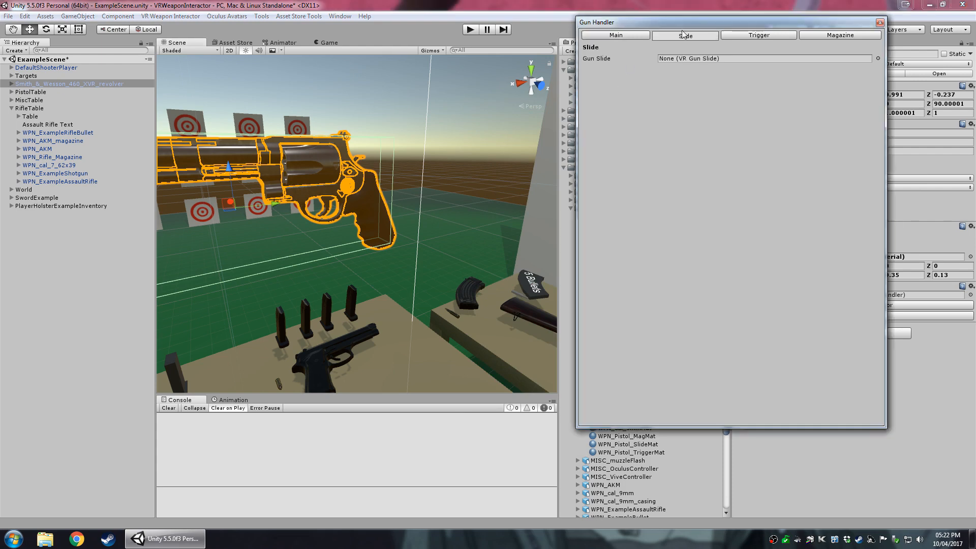
pyautogui.click(750, 36)
pyautogui.click(724, 171)
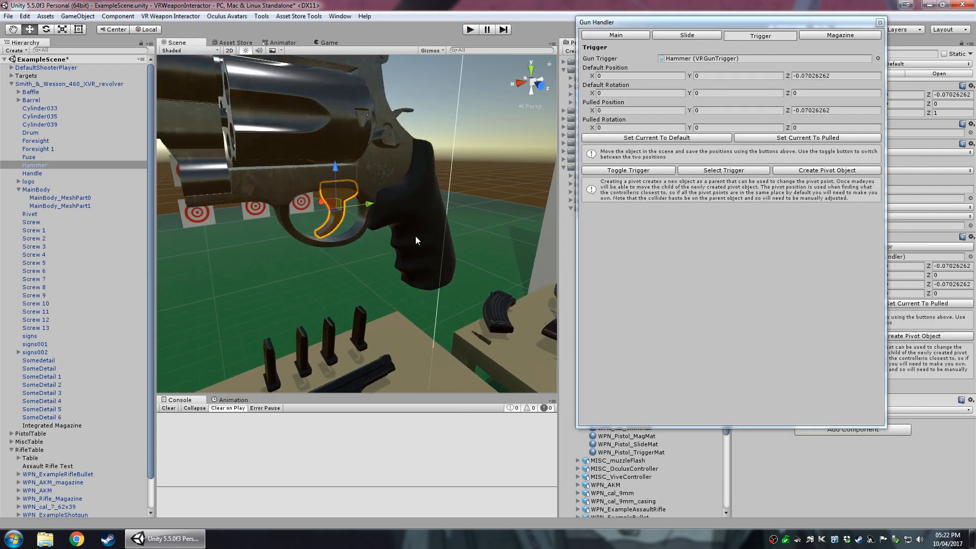
pyautogui.click(628, 170)
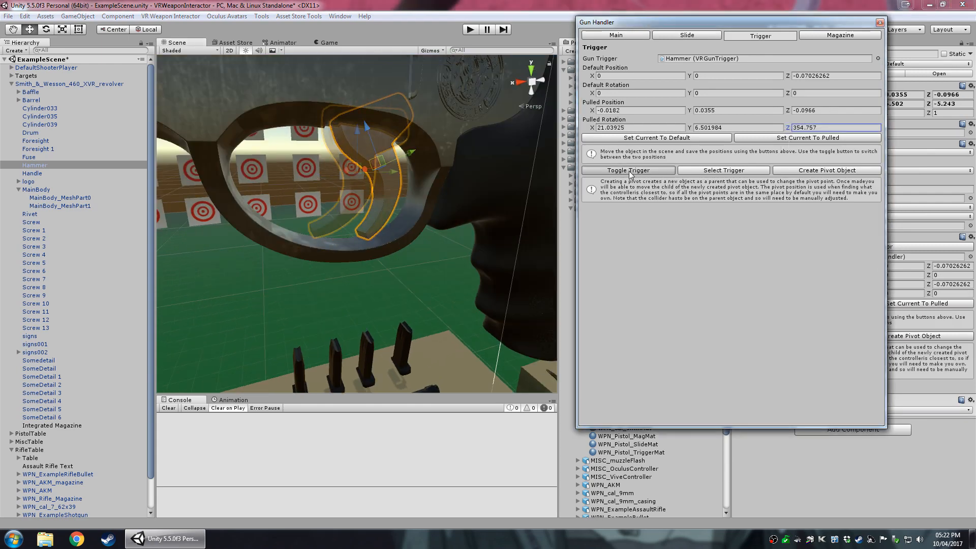
# - In the integrated magazine's settings, enable replacing bullets with spent ones and widen the Gun Handler editor
pyautogui.click(841, 36)
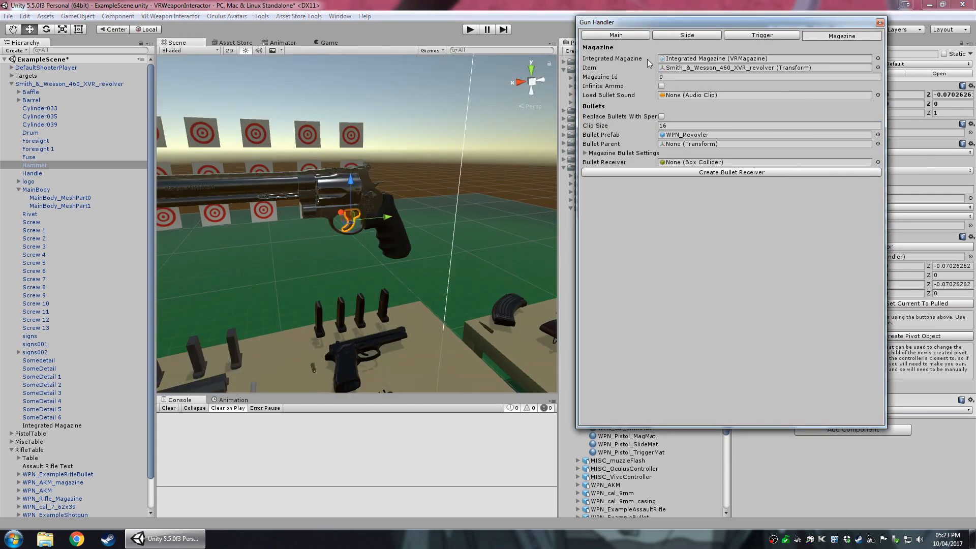
pyautogui.click(664, 59)
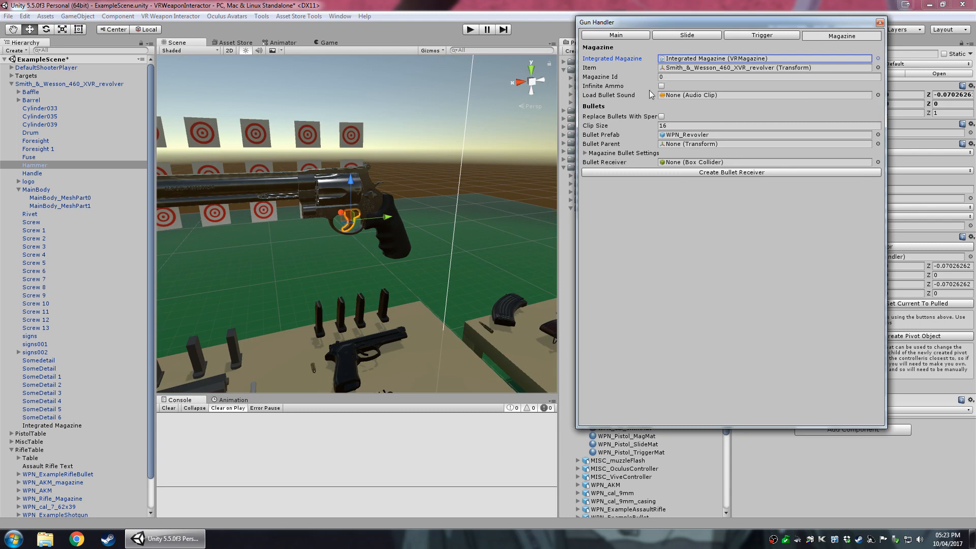
pyautogui.click(677, 96)
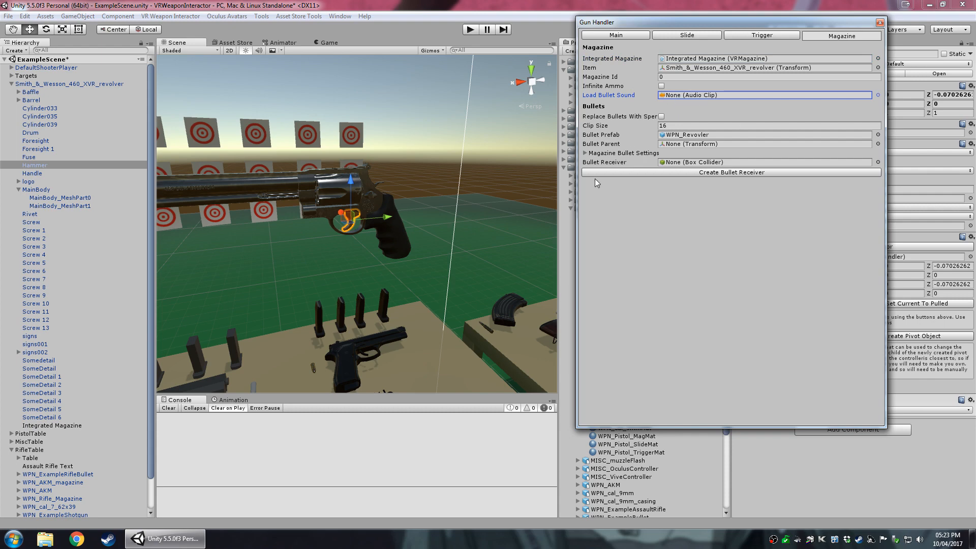
pyautogui.scroll(5, 413, 221)
pyautogui.scroll(-5, 410, 228)
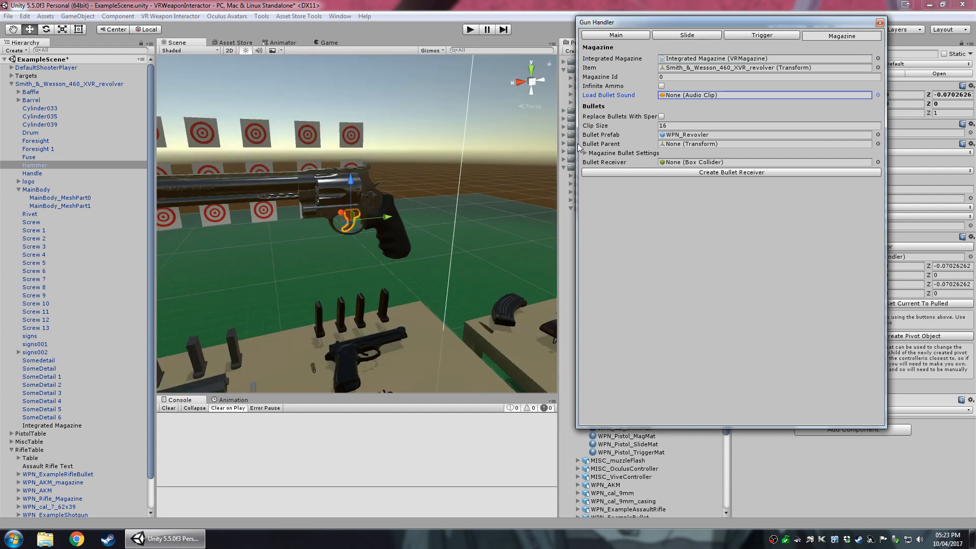
pyautogui.click(620, 117)
pyautogui.moveTo(577, 168); pyautogui.dragTo(522, 191)
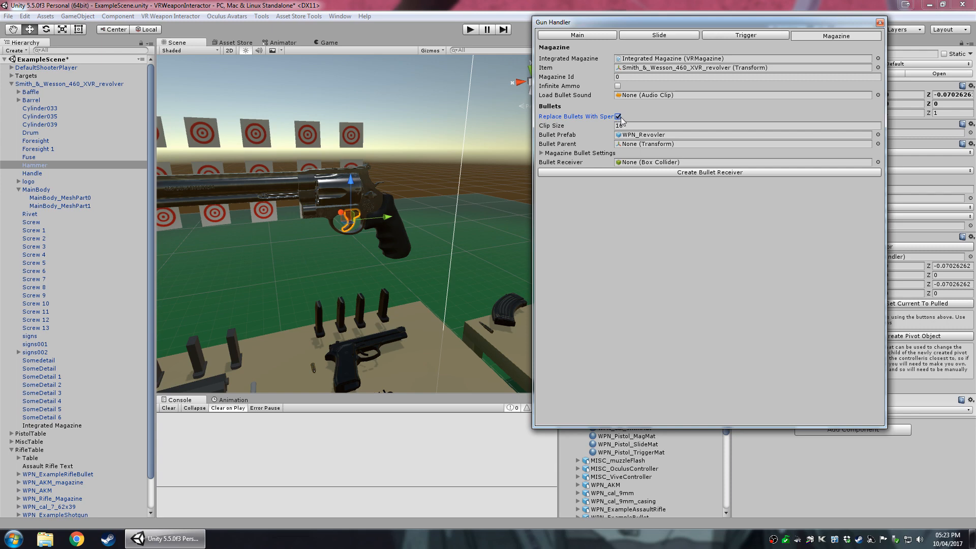
# - Set the integrated magazine's clip size to 7
pyautogui.click(629, 126)
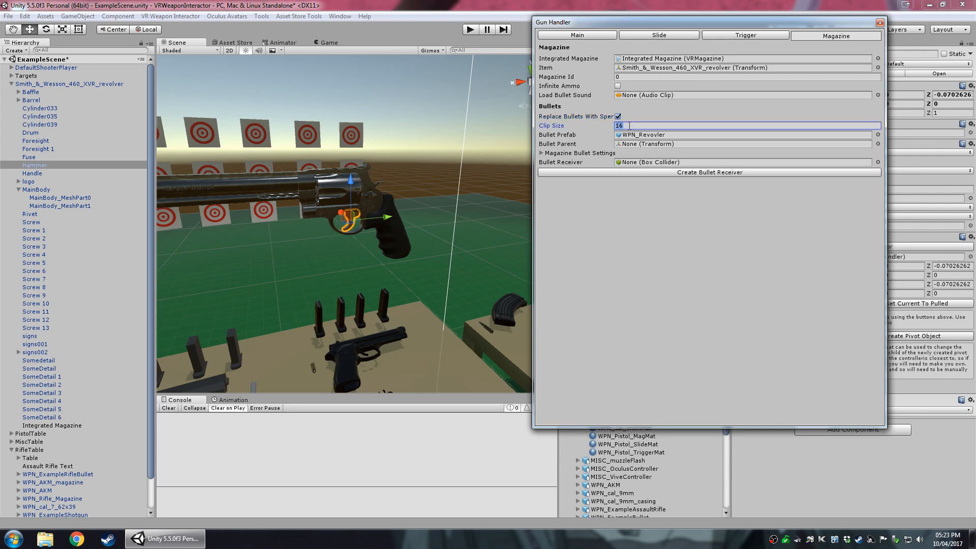
pyautogui.scroll(10, 328, 194)
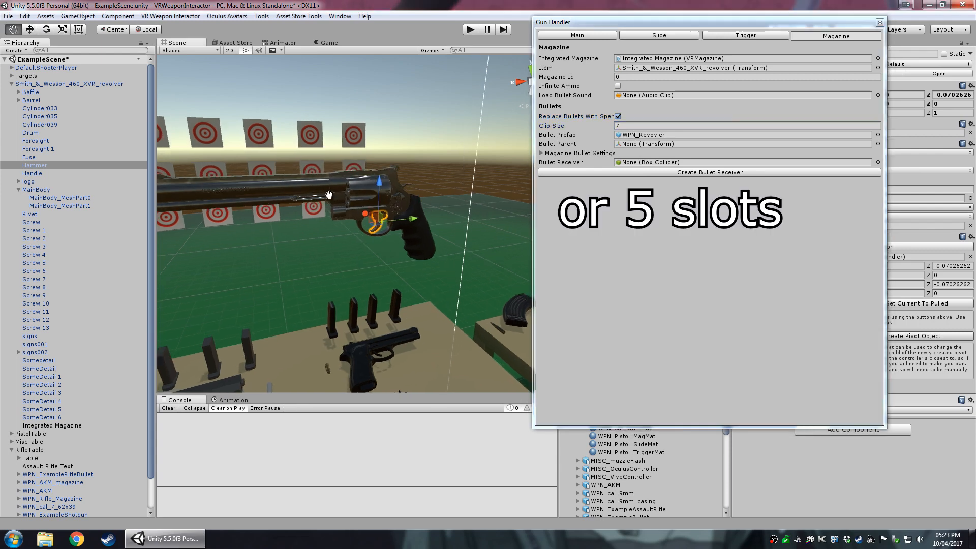
pyautogui.moveTo(357, 206)
pyautogui.keyDown('alt'); pyautogui.mouseDown()
pyautogui.moveTo(408, 182)
pyautogui.moveTo(361, 203)
pyautogui.mouseUp(); pyautogui.keyUp('alt')
pyautogui.scroll(-10, 361, 203)
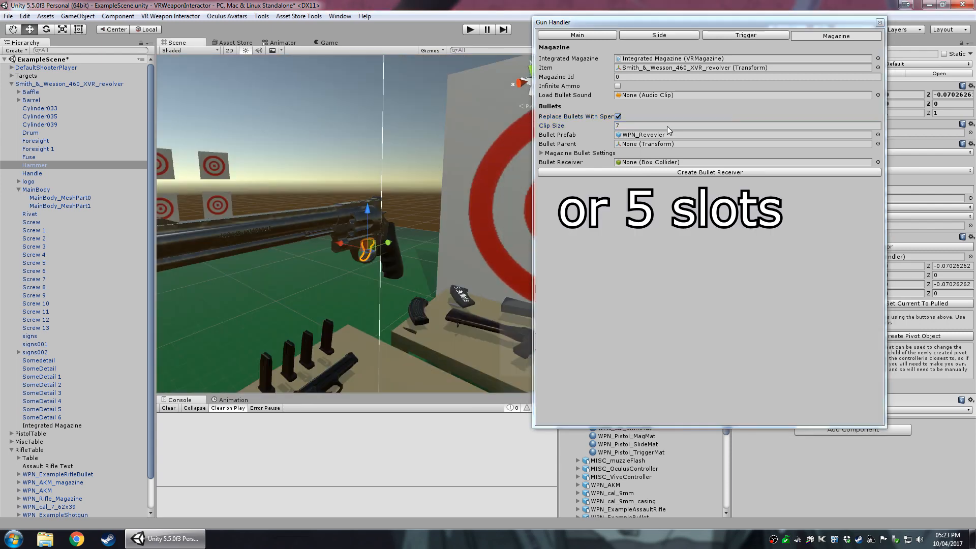
# - Assign Drum as the bullet parent and place a visible bullet 1 at loaded position (0.00226, 0.0856, 0.1183) with rotation (90, 0, 0)
pyautogui.click(639, 145)
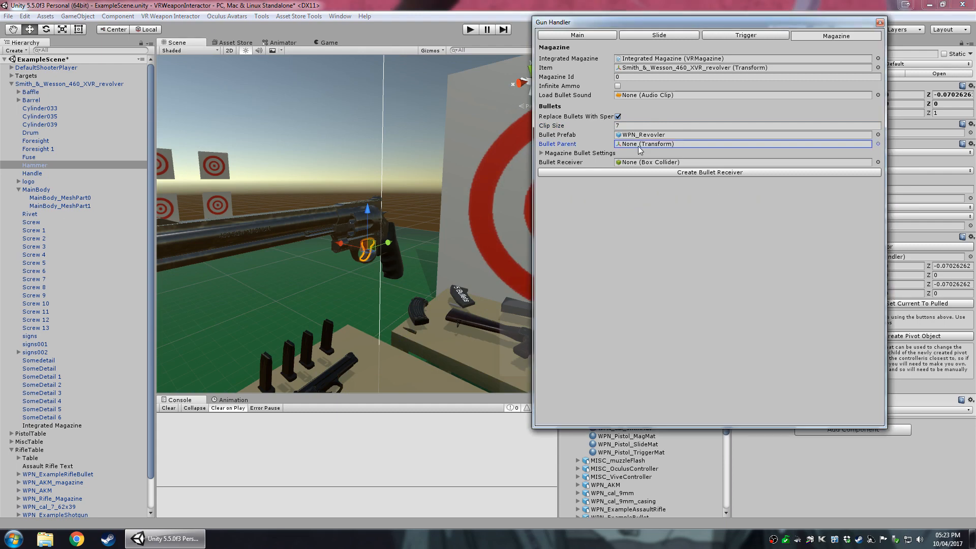
pyautogui.moveTo(30, 133); pyautogui.dragTo(636, 145)
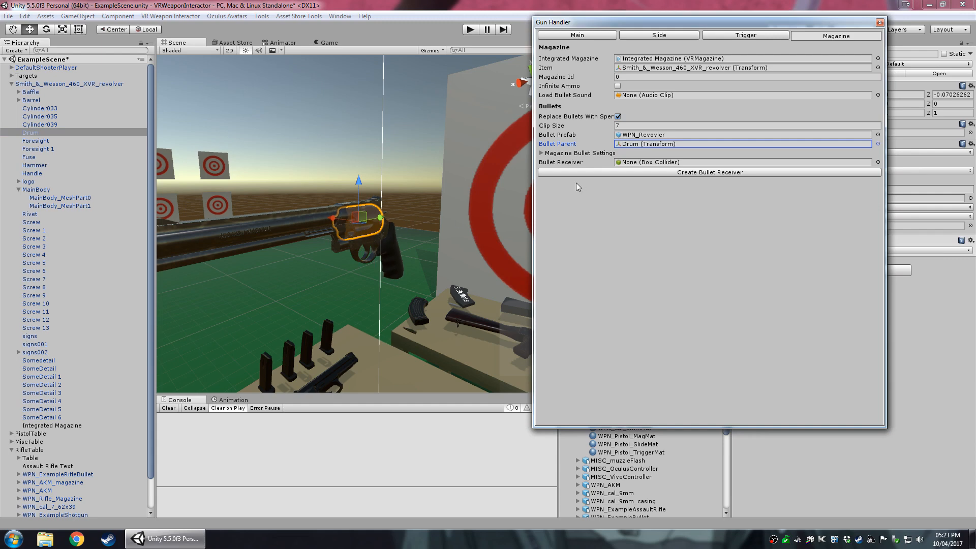
pyautogui.click(541, 153)
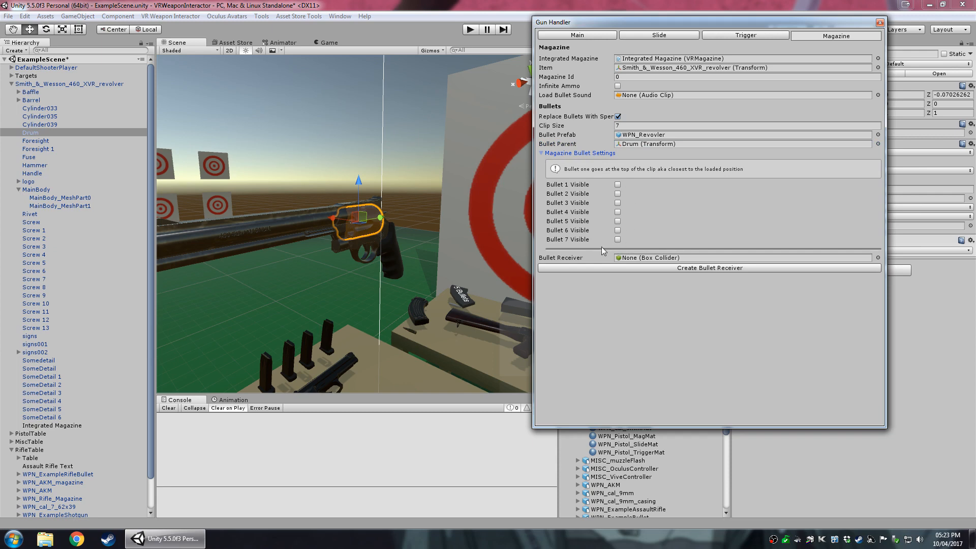
pyautogui.click(617, 186)
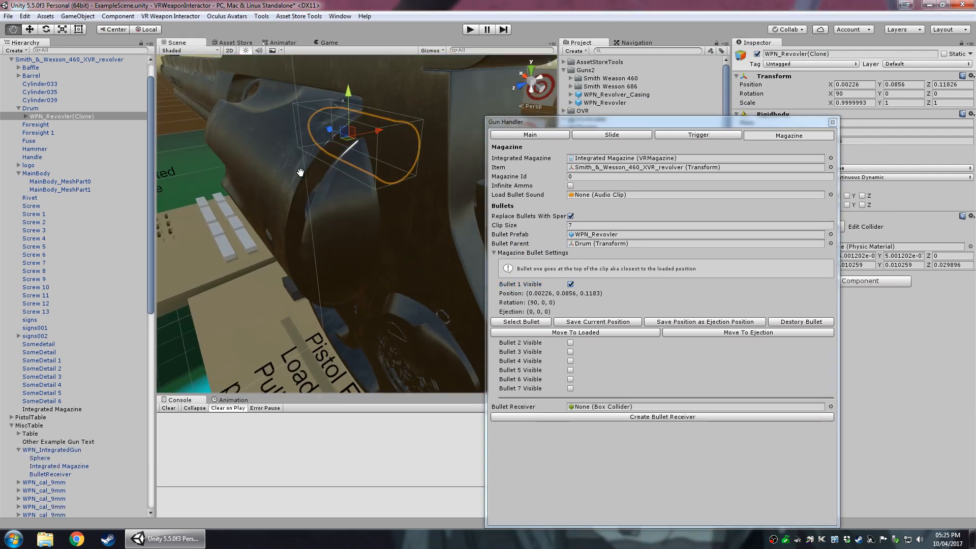
# - Pull bullet 1 out of the drum to Y 0.12095, save that as its ejection position, and return the bullet to its loaded position
pyautogui.keyDown('alt'); pyautogui.moveTo(324, 249); pyautogui.dragTo(289, 169); pyautogui.keyUp('alt')
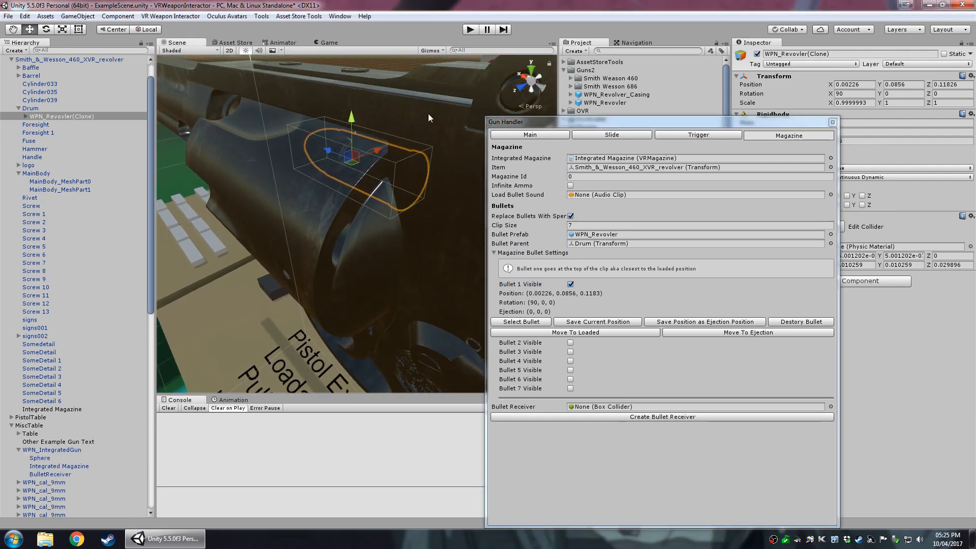
pyautogui.moveTo(355, 223); pyautogui.dragTo(348, 198, button='middle')
pyautogui.keyDown('alt'); pyautogui.moveTo(379, 243); pyautogui.dragTo(304, 226); pyautogui.keyUp('alt')
pyautogui.moveTo(303, 227); pyautogui.dragTo(320, 240, button='middle')
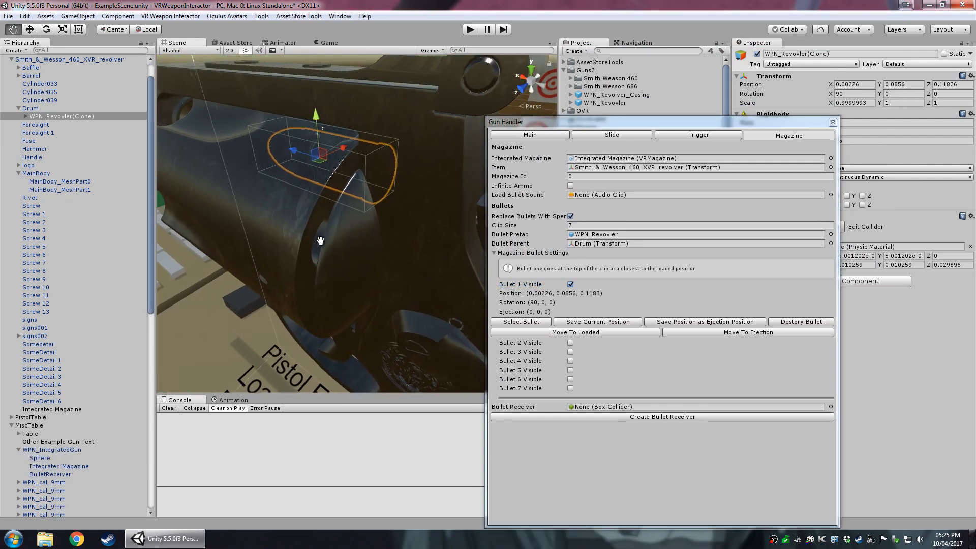
pyautogui.moveTo(293, 151); pyautogui.dragTo(356, 237)
pyautogui.moveTo(356, 237); pyautogui.dragTo(379, 204, button='middle')
pyautogui.moveTo(410, 180); pyautogui.dragTo(388, 178)
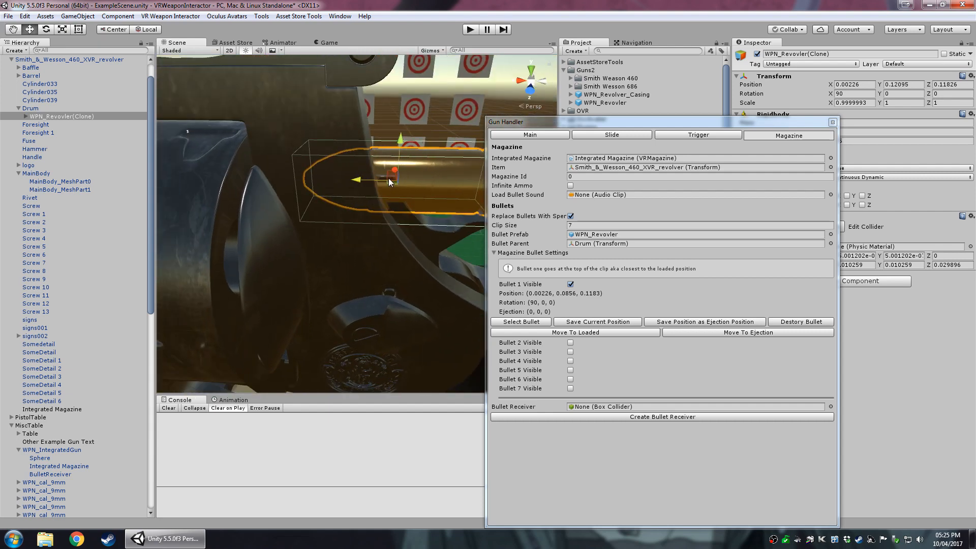
pyautogui.moveTo(386, 179); pyautogui.dragTo(202, 251, button='right')
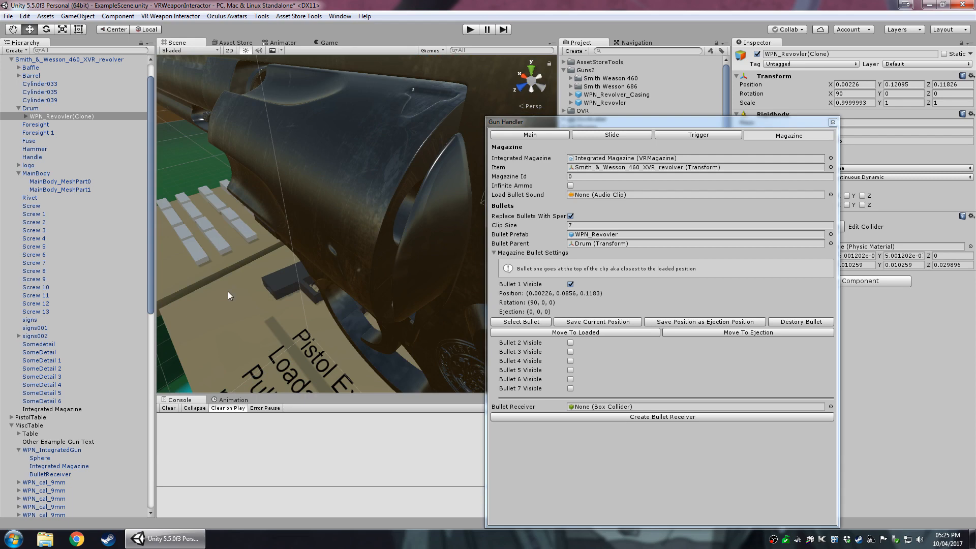
pyautogui.scroll(-8, 277, 294)
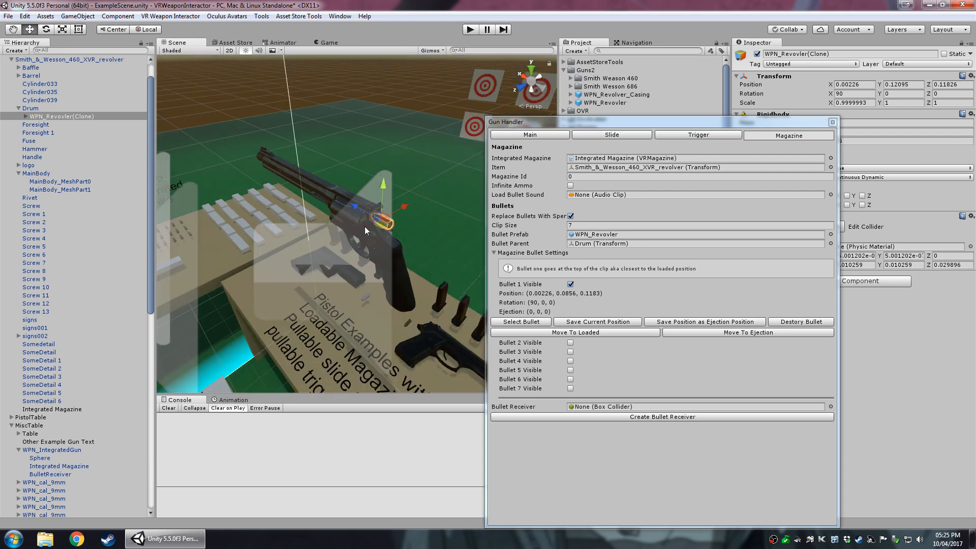
pyautogui.click(690, 323)
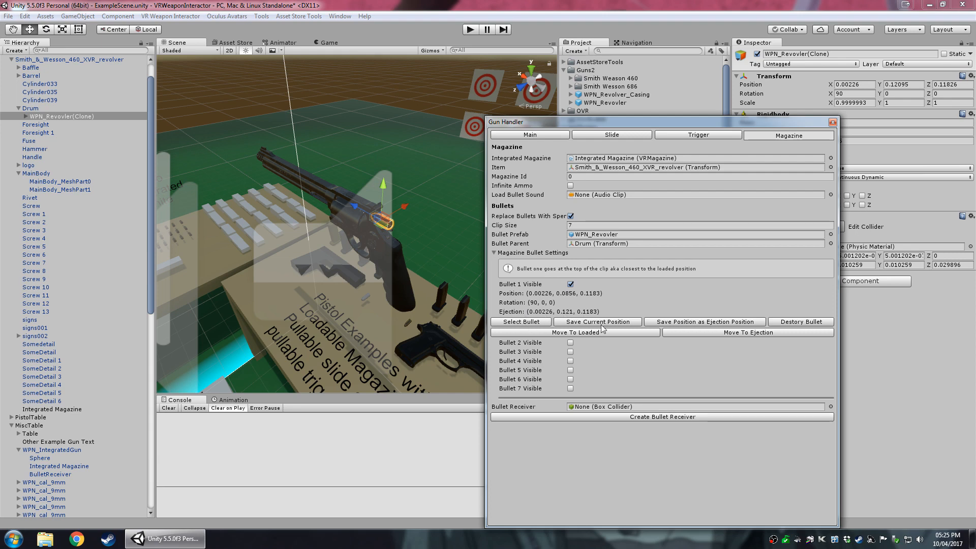
pyautogui.click(624, 332)
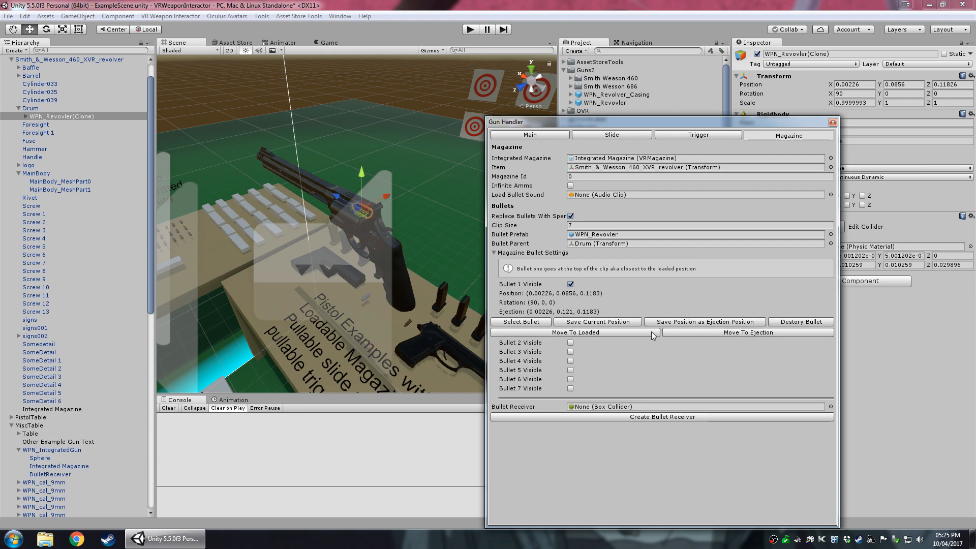
# - Examine how the bullets sit in the drum's chambers and review each bullet's saved loaded and ejection positions
pyautogui.press('f')
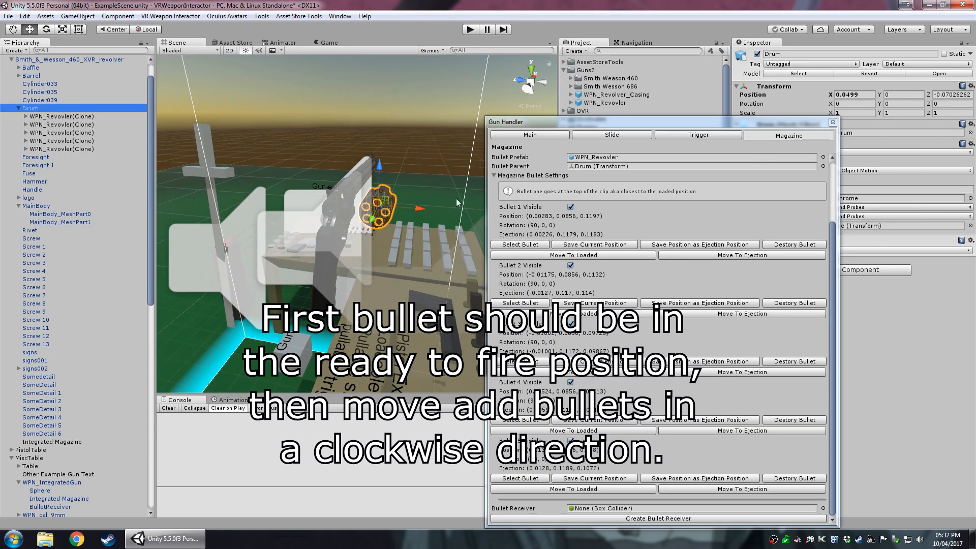
pyautogui.click(456, 203)
pyautogui.scroll(3, 371, 237)
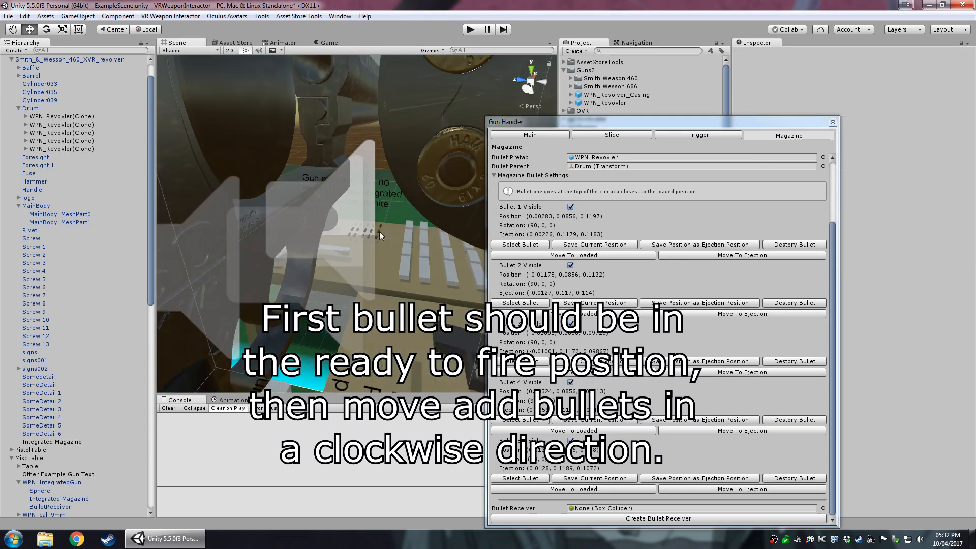
pyautogui.moveTo(379, 231); pyautogui.dragTo(292, 288, button='middle')
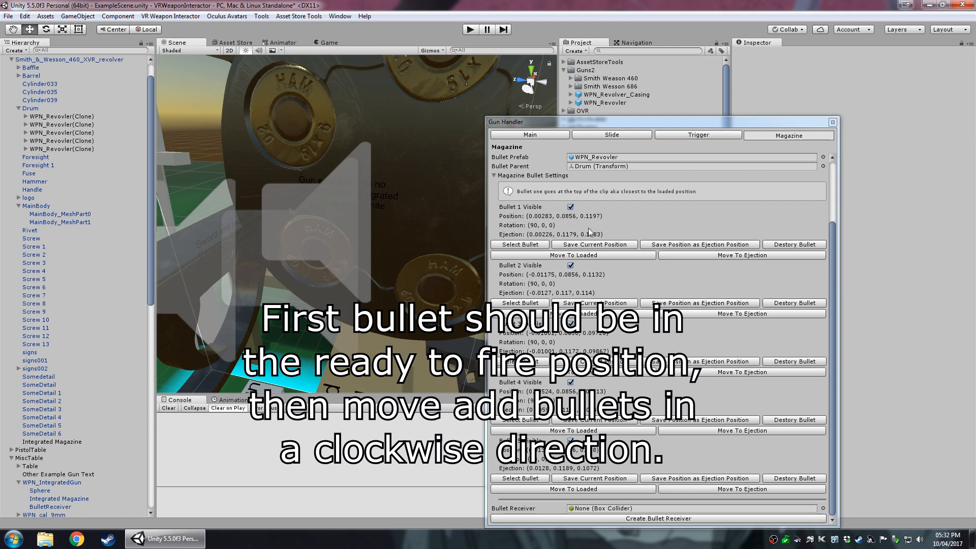
pyautogui.moveTo(397, 218); pyautogui.dragTo(336, 272, button='middle')
pyautogui.click(30, 109)
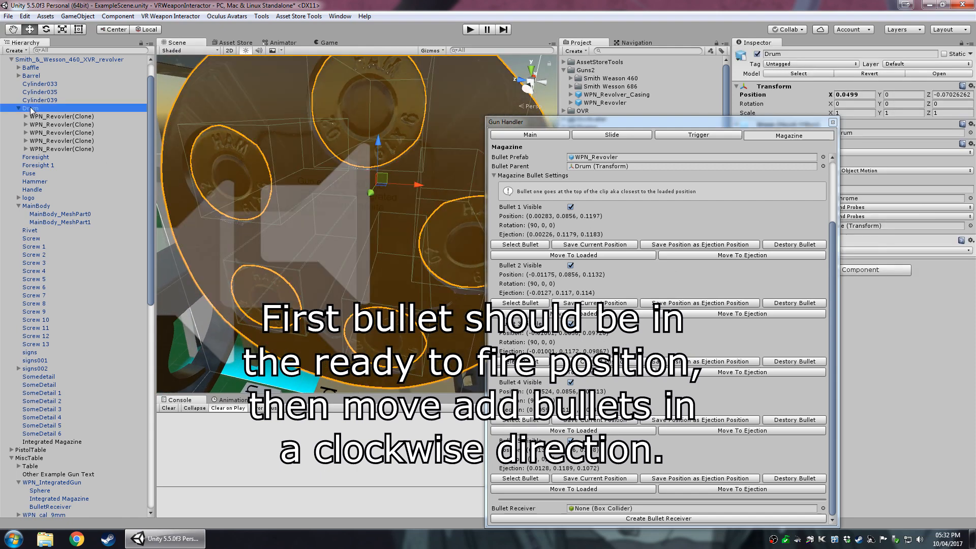
pyautogui.scroll(1, 572, 220)
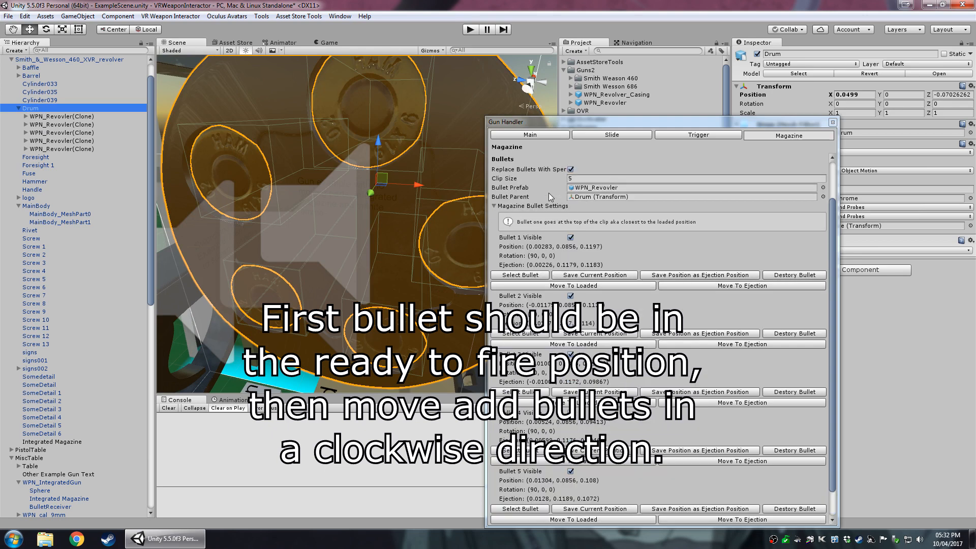
pyautogui.scroll(-1, 585, 242)
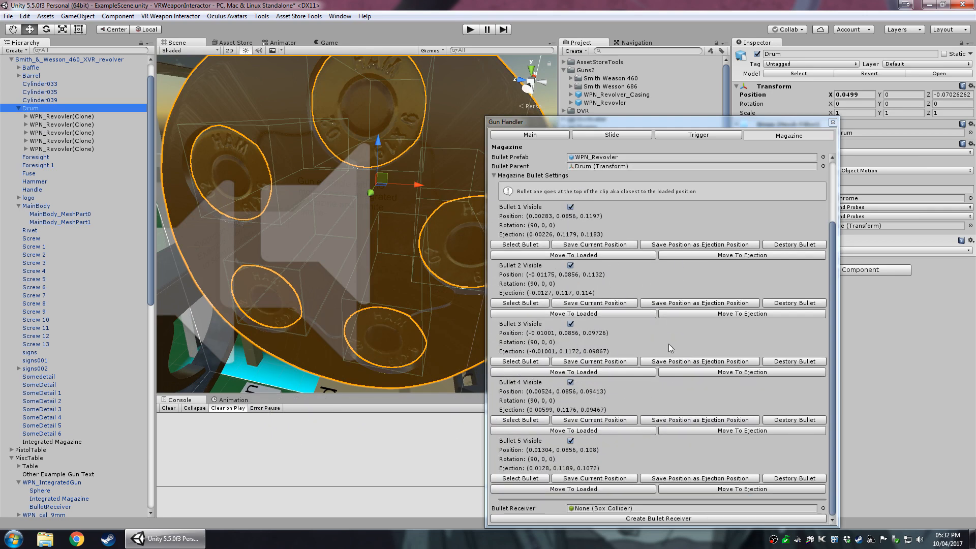
# - Destroy the reference bullets for all five drum positions, keeping their saved loaded and ejection positions
pyautogui.click(785, 244)
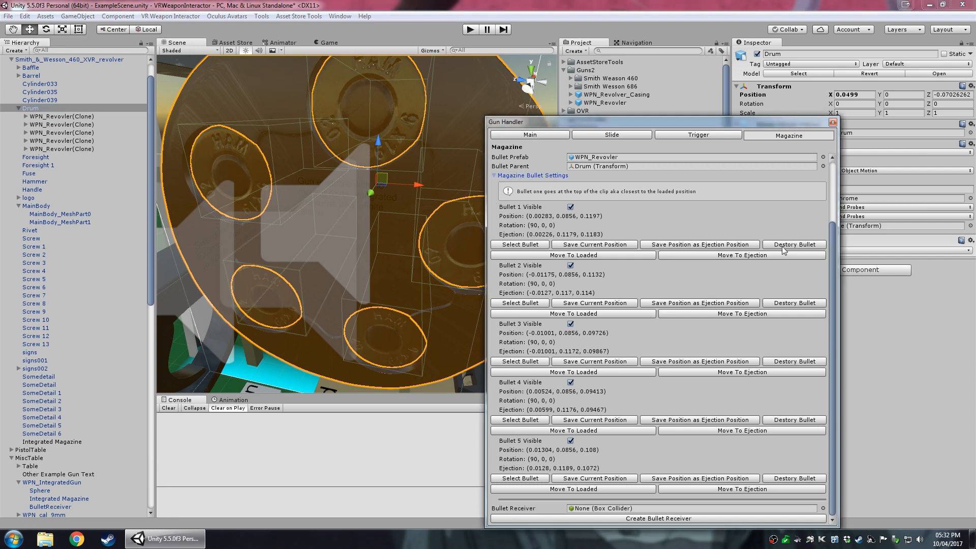
pyautogui.click(785, 304)
pyautogui.click(778, 363)
pyautogui.click(781, 421)
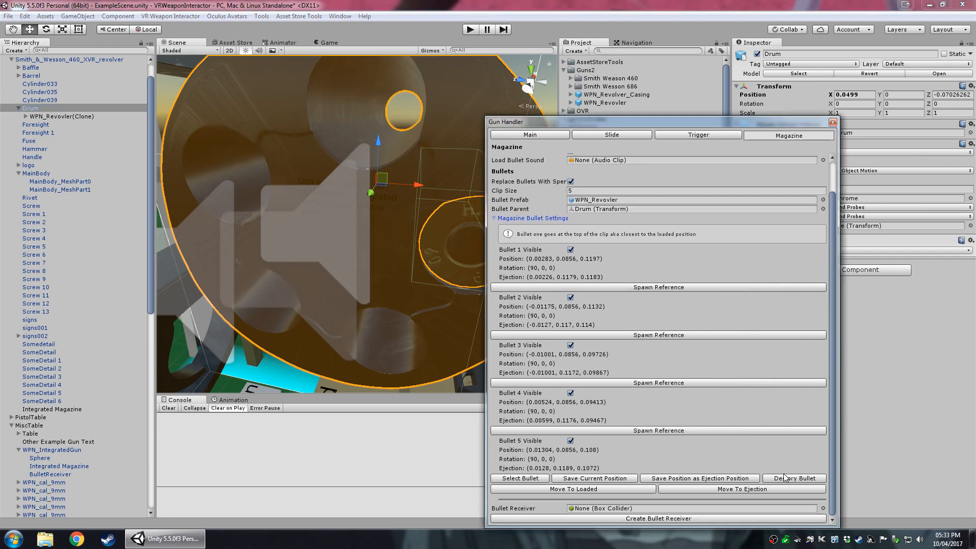
pyautogui.click(785, 478)
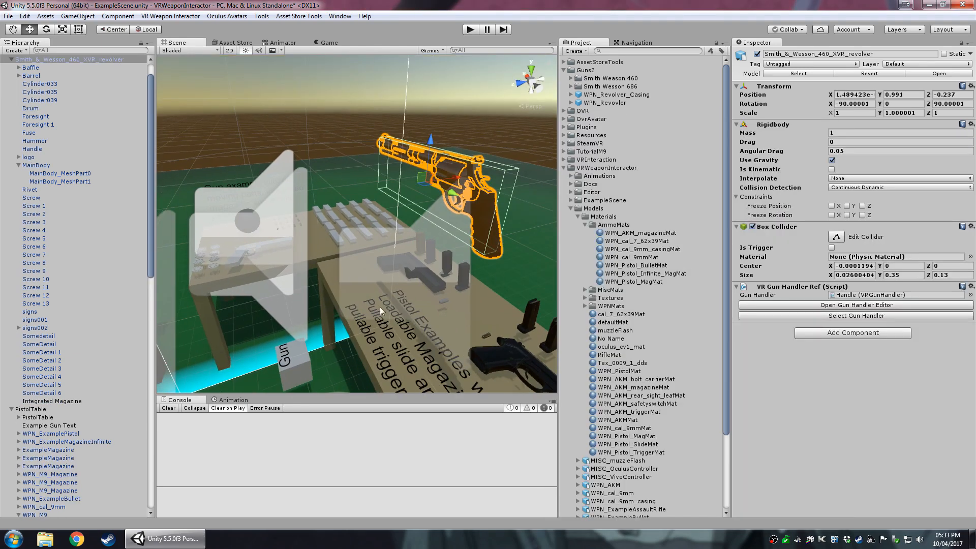
# - Add a VR Gun Trigger component to SomeDetail 6, the hammer part at the back of the revolver
pyautogui.click(359, 326)
pyautogui.moveTo(359, 327); pyautogui.dragTo(311, 318, button='middle')
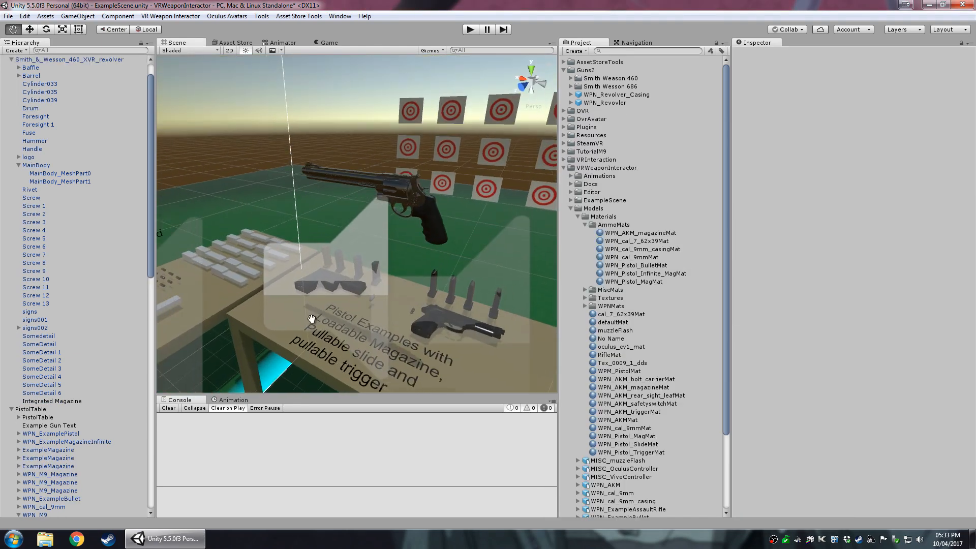
pyautogui.keyDown('alt'); pyautogui.moveTo(312, 319); pyautogui.dragTo(356, 266); pyautogui.keyUp('alt')
pyautogui.scroll(6, 337, 212)
pyautogui.moveTo(337, 212); pyautogui.dragTo(335, 336, button='middle')
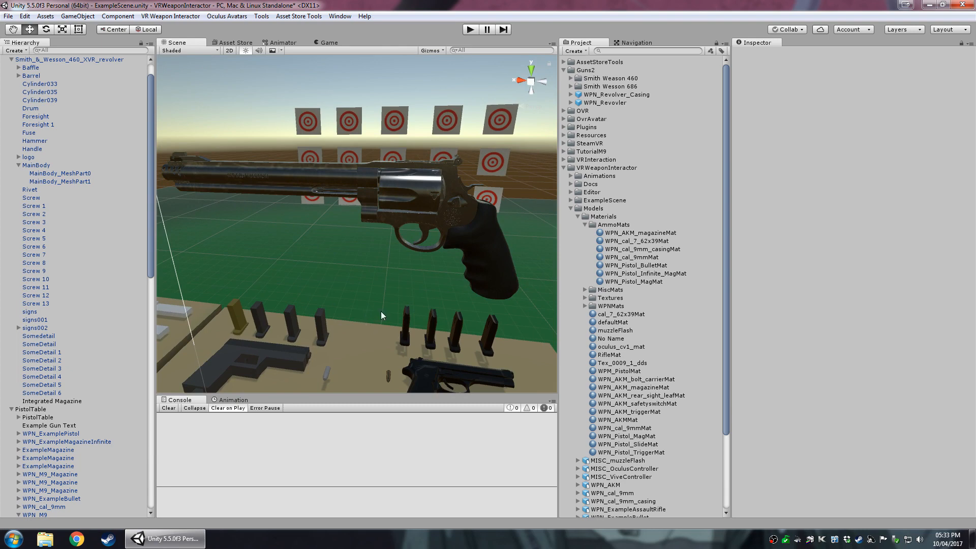
pyautogui.keyDown('alt'); pyautogui.moveTo(380, 311); pyautogui.dragTo(261, 278); pyautogui.keyUp('alt')
pyautogui.moveTo(261, 279); pyautogui.dragTo(229, 284, button='middle')
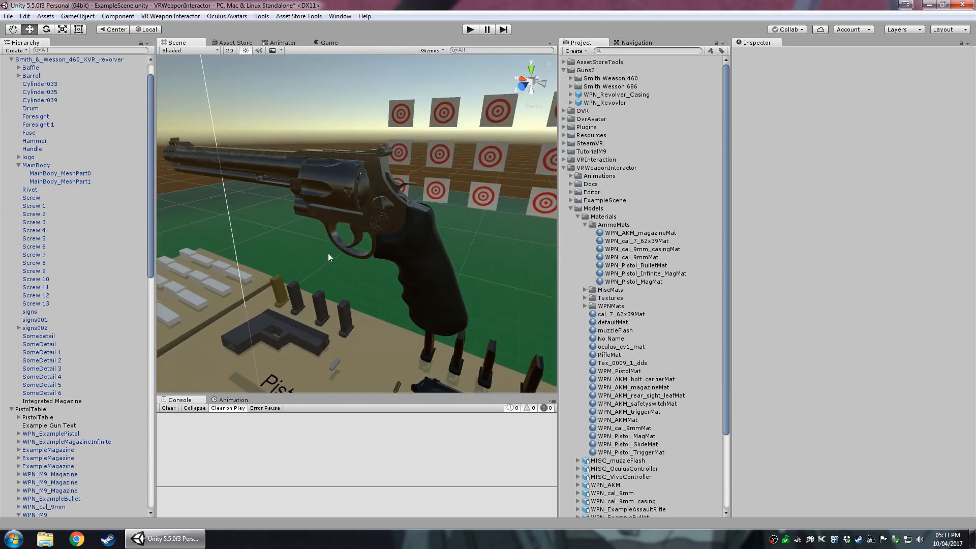
pyautogui.click(397, 187)
pyautogui.click(400, 184)
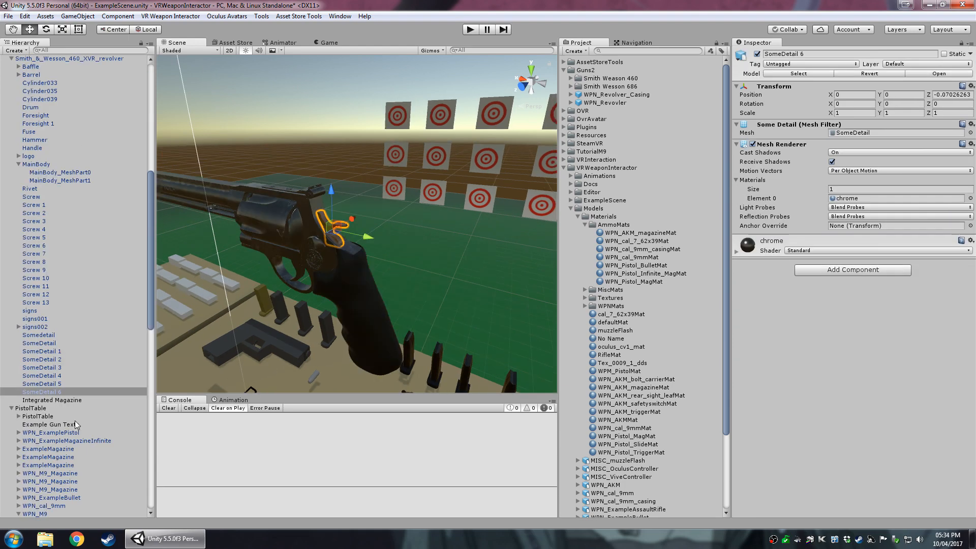
pyautogui.doubleClick(44, 392)
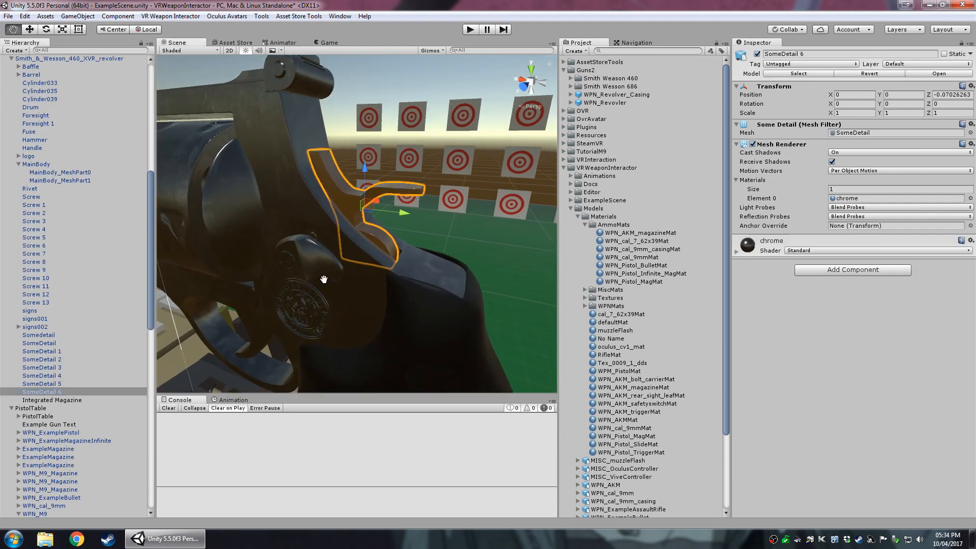
pyautogui.click(851, 270)
pyautogui.write('trigger')
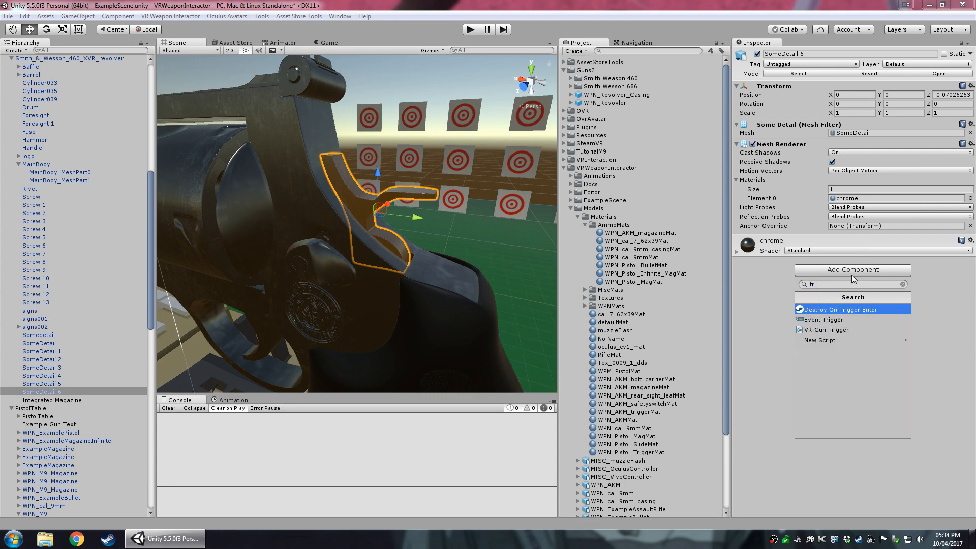
pyautogui.press('Return')
# - Review the VR Gun Trigger settings on the revolver's trigger piece for comparison and reselect SomeDetail 6
pyautogui.keyDown('alt'); pyautogui.moveTo(314, 319); pyautogui.dragTo(324, 257); pyautogui.keyUp('alt')
pyautogui.click(324, 257)
pyautogui.click(324, 257)
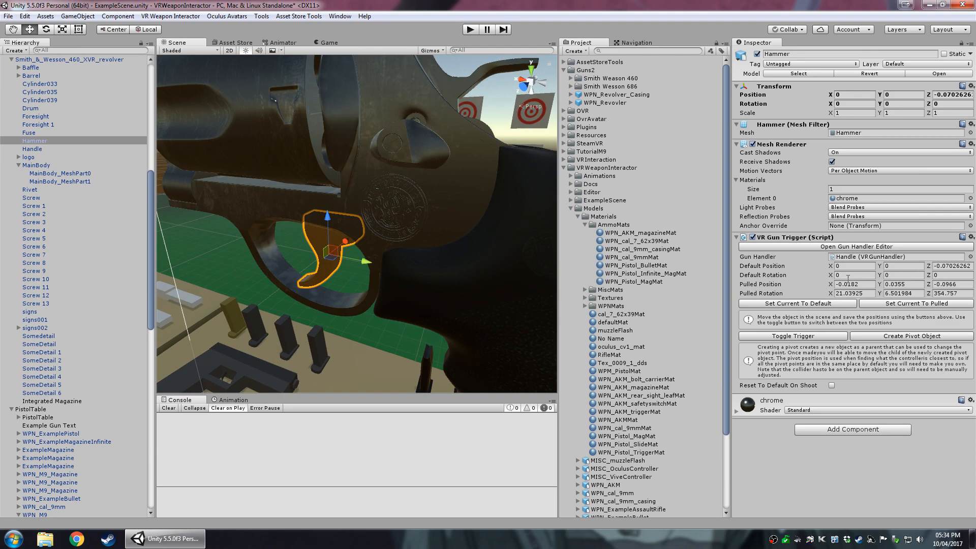
pyautogui.keyDown('alt'); pyautogui.moveTo(472, 254); pyautogui.dragTo(325, 224); pyautogui.keyUp('alt')
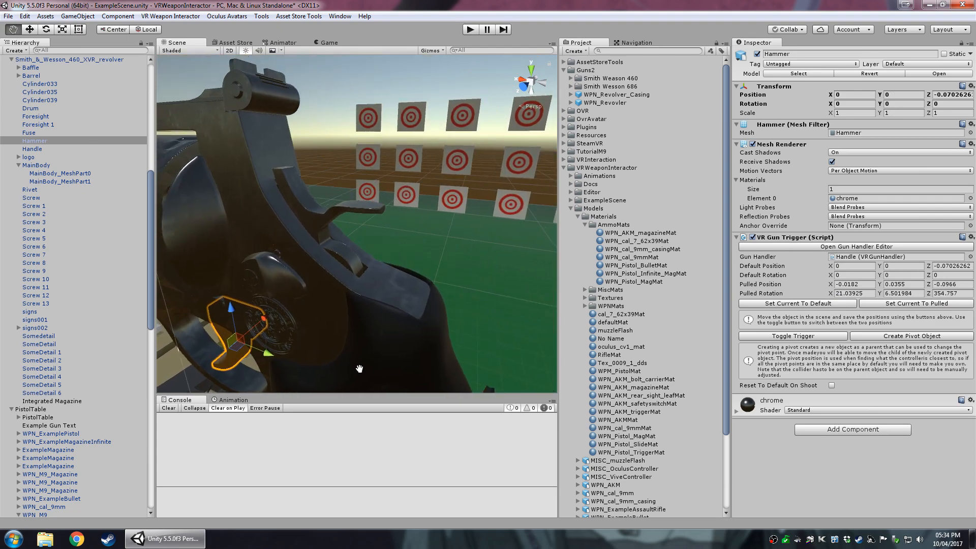
pyautogui.click(324, 221)
pyautogui.click(324, 221)
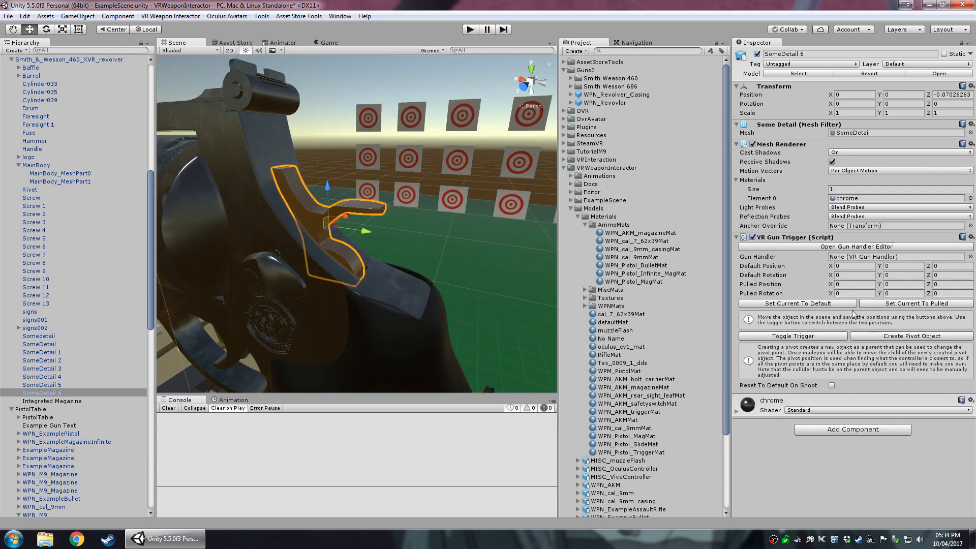
# - Assign Handle as the gun handler of SomeDetail 6 and save its current pose as the default
pyautogui.click(18, 165)
pyautogui.click(854, 256)
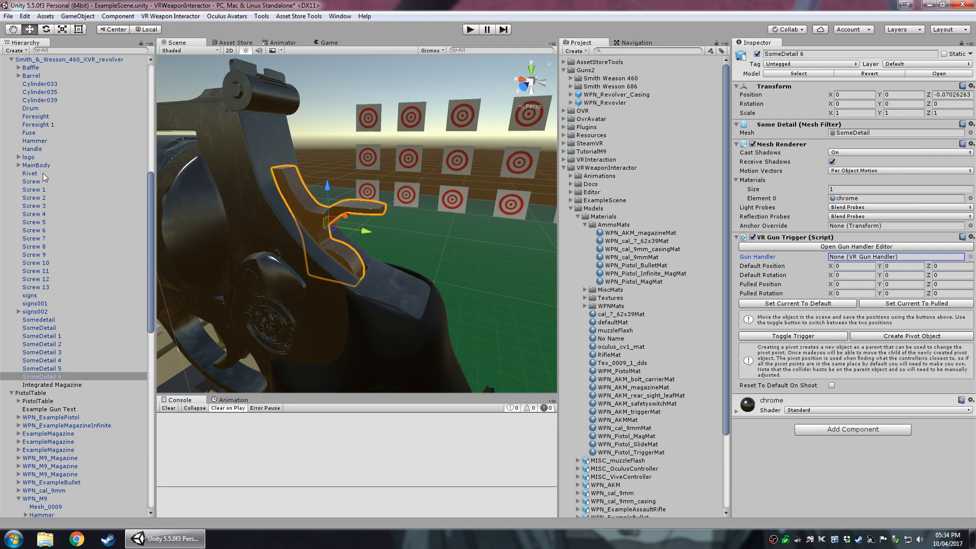
pyautogui.click(36, 149)
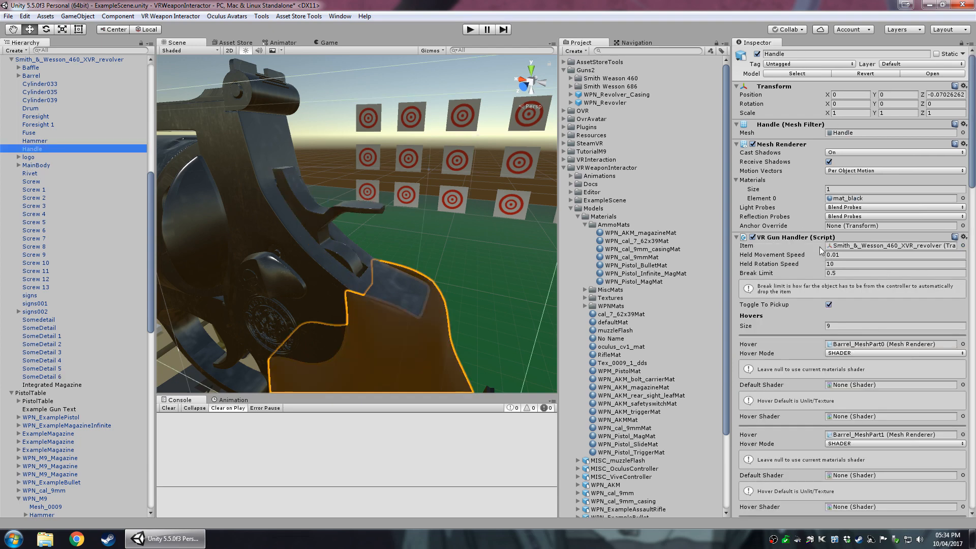
pyautogui.click(58, 376)
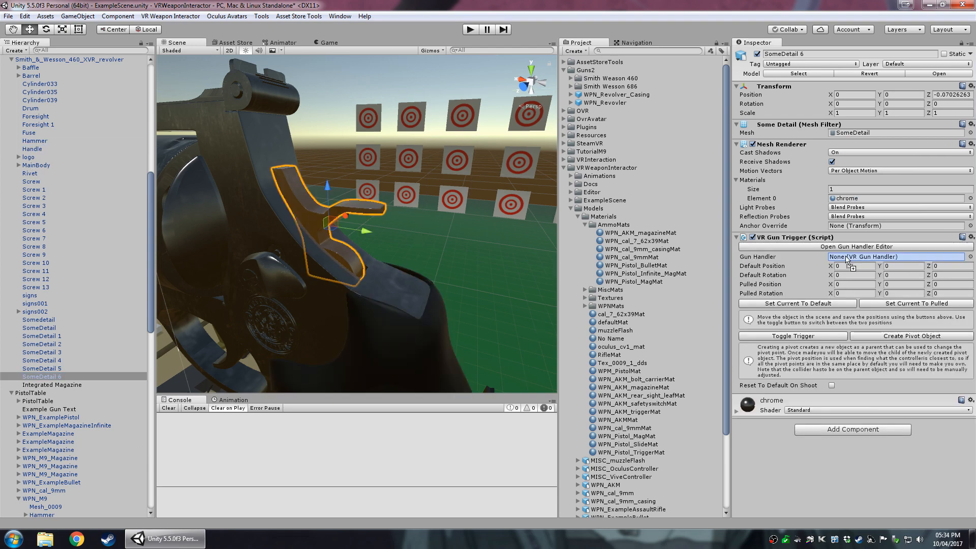
pyautogui.click(797, 303)
# - Tilt SomeDetail 6 back to X rotation -34.235 at position (0, -0.0309, 0.0213) and save that as its pulled pose
pyautogui.press('e')
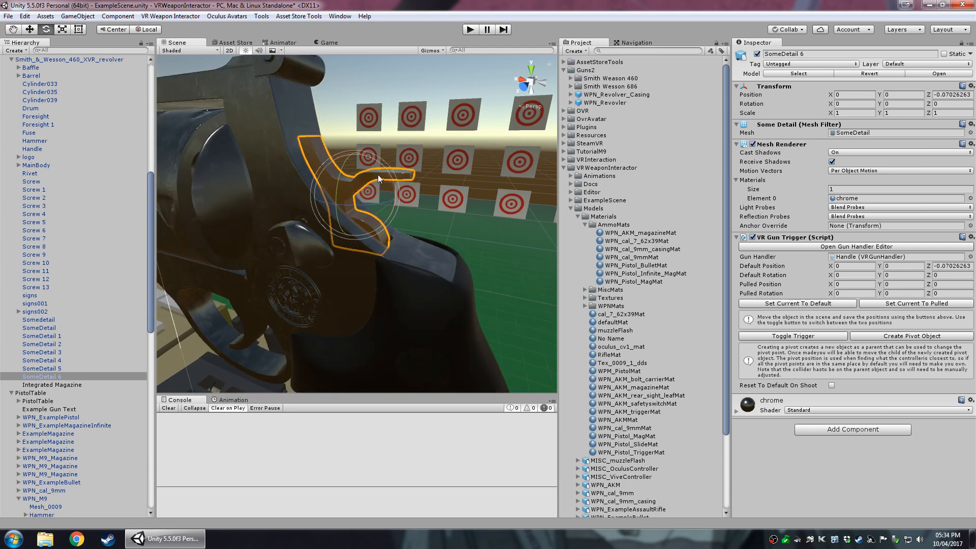
pyautogui.moveTo(381, 169); pyautogui.dragTo(373, 204)
pyautogui.press('w')
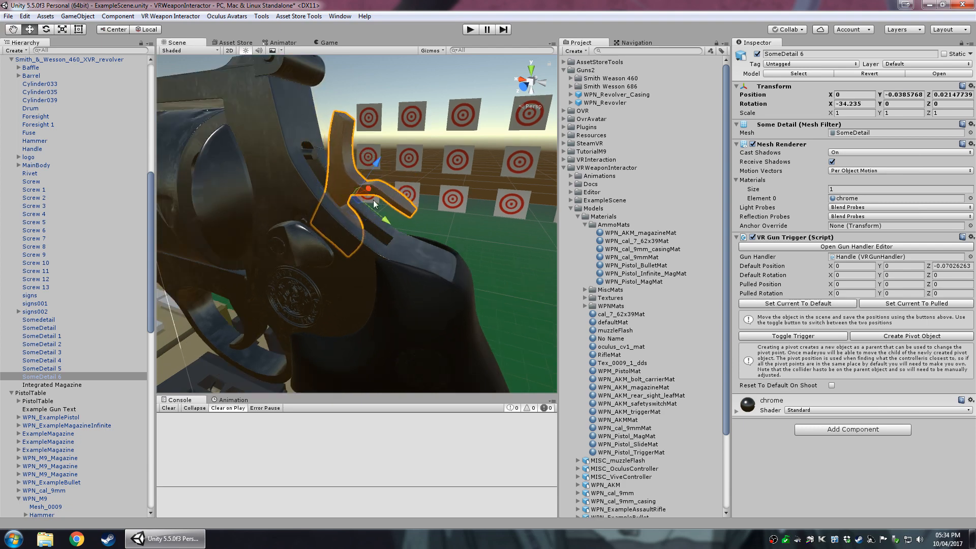
pyautogui.click(889, 303)
# - Toggle SomeDetail 6 repeatedly between its default and pulled poses to check the hammer's movement
pyautogui.click(826, 336)
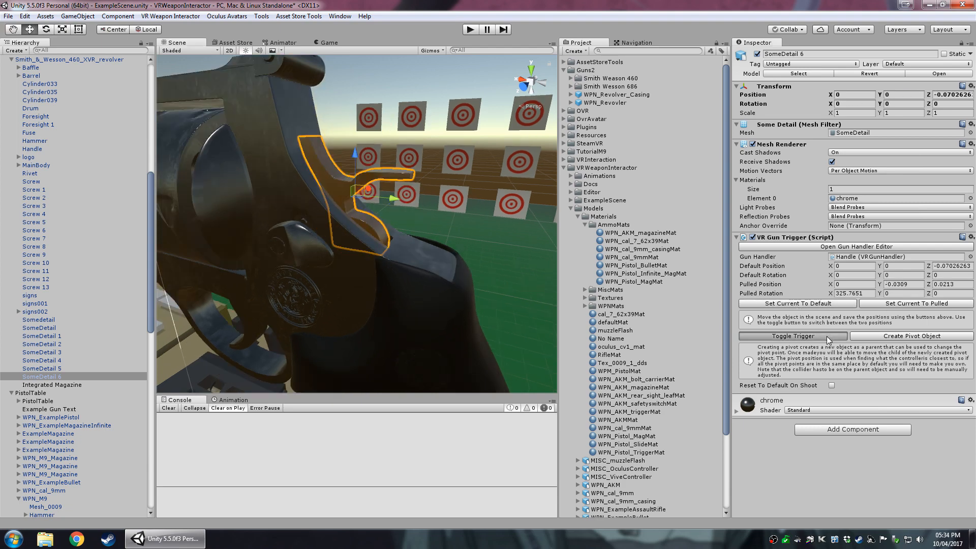
pyautogui.click(827, 336)
pyautogui.click(826, 336)
pyautogui.click(826, 336)
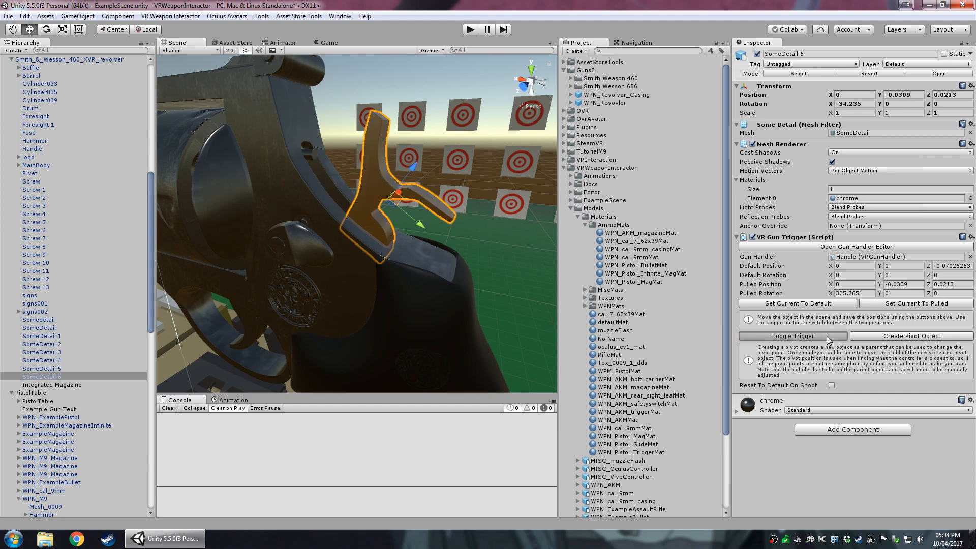
pyautogui.click(826, 336)
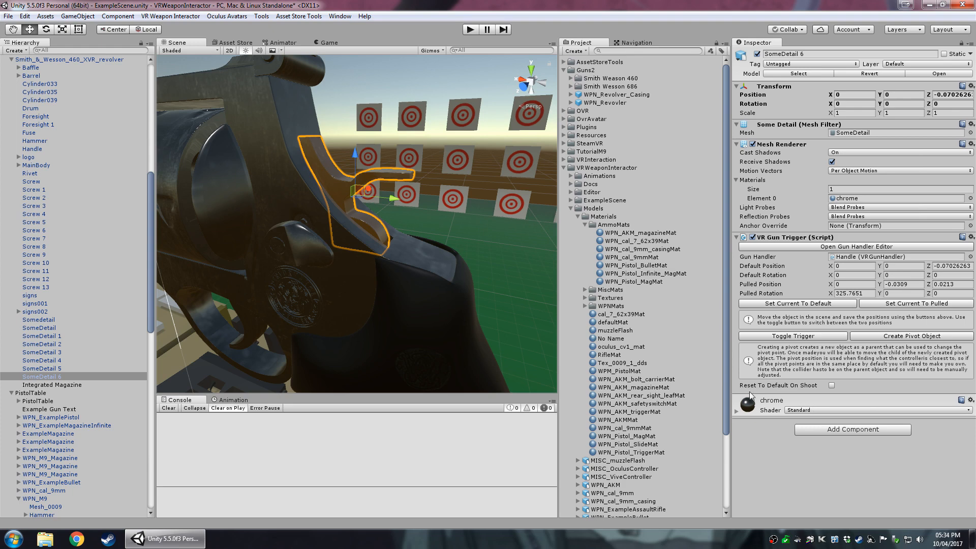
# - Enable Reset To Default On Shoot for SomeDetail 6 and preview its pulled pose before returning it to default
pyautogui.click(832, 385)
pyautogui.click(811, 337)
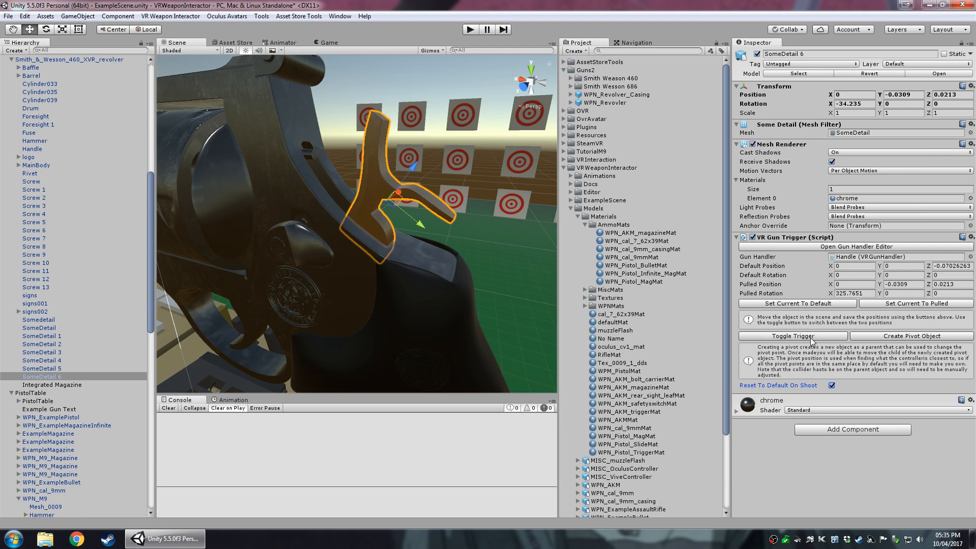
pyautogui.click(812, 337)
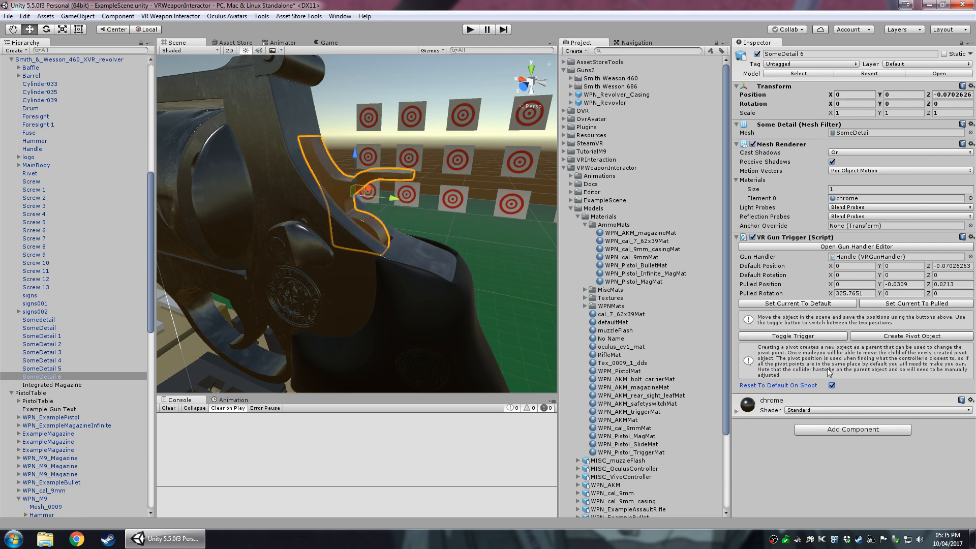
pyautogui.moveTo(346, 279)
pyautogui.keyDown('alt'); pyautogui.mouseDown()
pyautogui.moveTo(348, 289)
pyautogui.moveTo(339, 273)
pyautogui.mouseUp(); pyautogui.keyUp('alt')
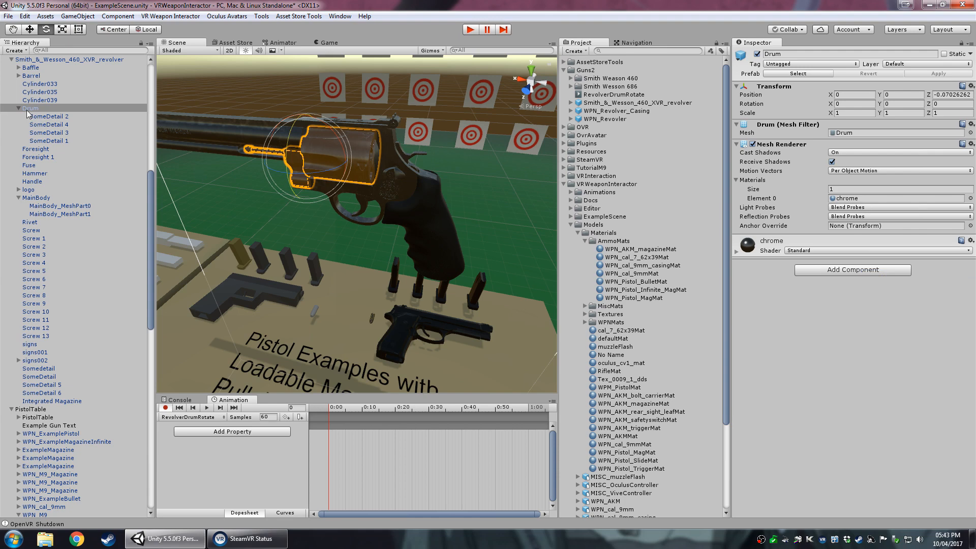
# - Create an empty object under the revolver at position (0, 0.0716, 0.0351) and parent the drum to it, accepting the prefab break
pyautogui.rightClick(33, 60)
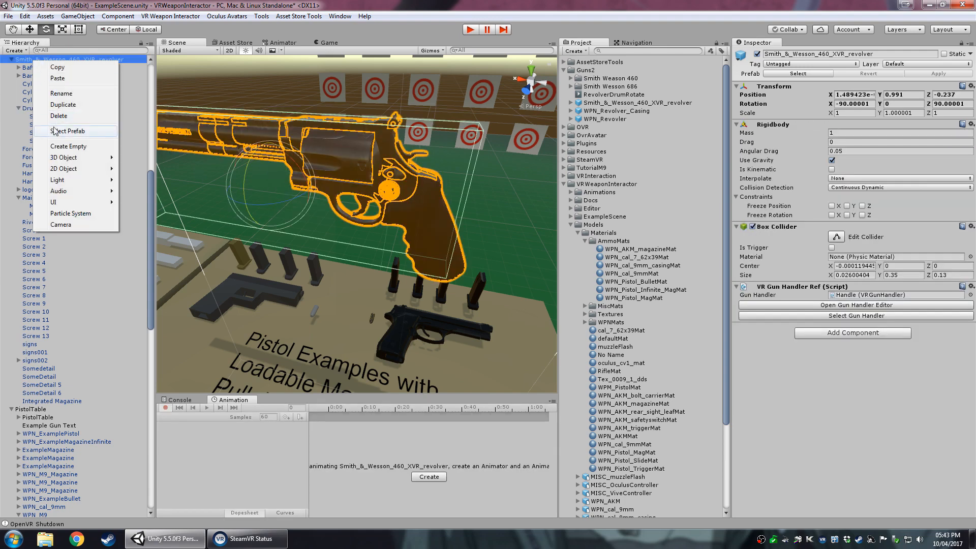
pyautogui.click(66, 147)
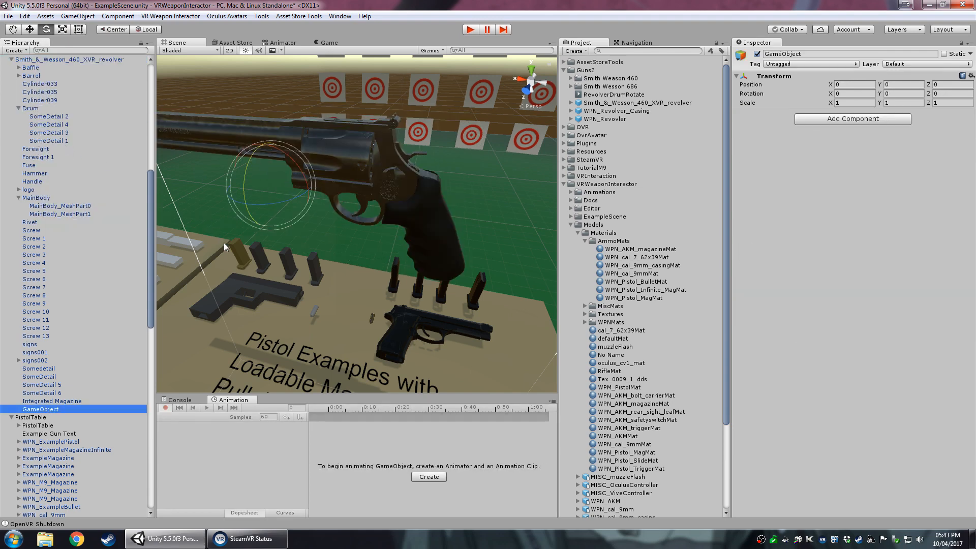
pyautogui.doubleClick(53, 110)
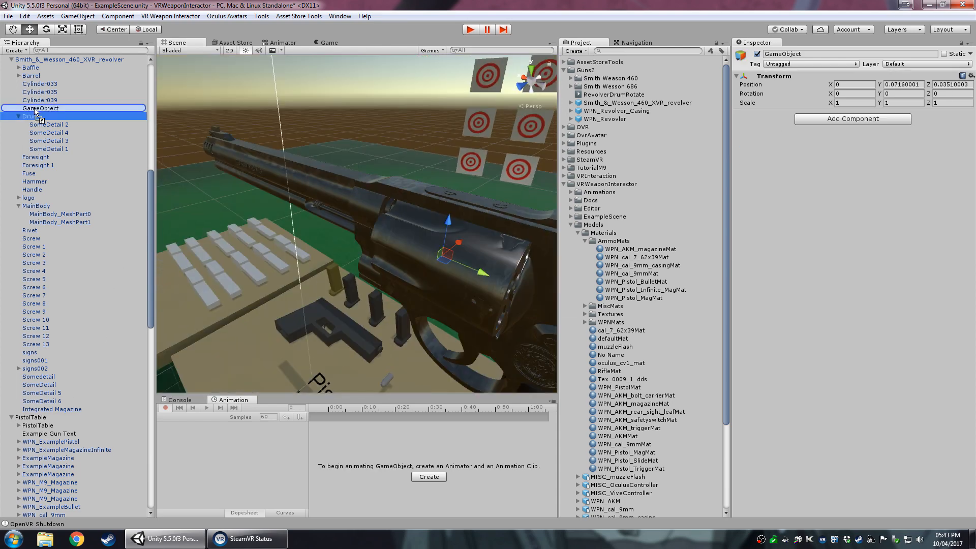
pyautogui.moveTo(34, 116); pyautogui.dragTo(43, 110)
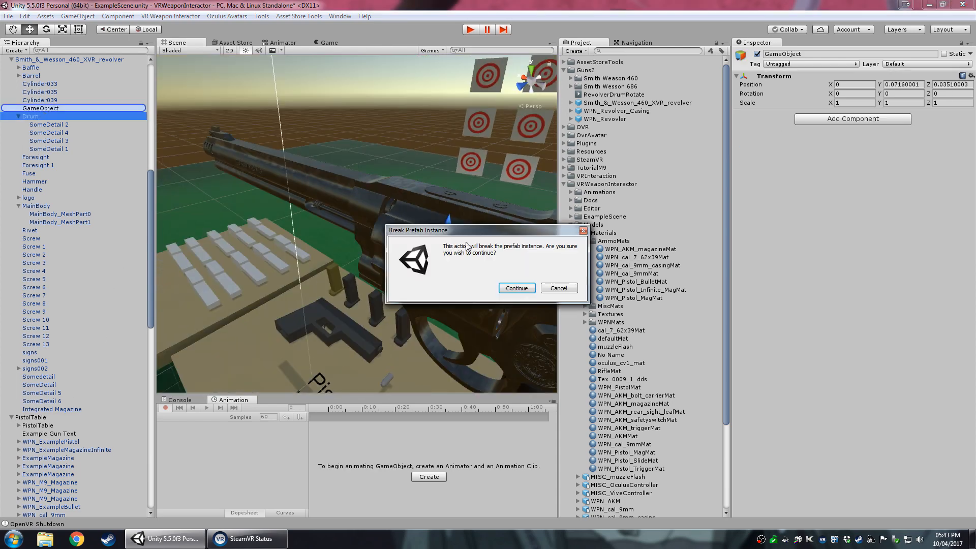
pyautogui.click(508, 289)
# - Move SomeDetail 1 to 4 directly under the new parent object, and rename the parent Drum and its drum mesh DrumMesh
pyautogui.click(48, 124)
pyautogui.keyDown('shift'); pyautogui.click(49, 149); pyautogui.keyUp('shift')
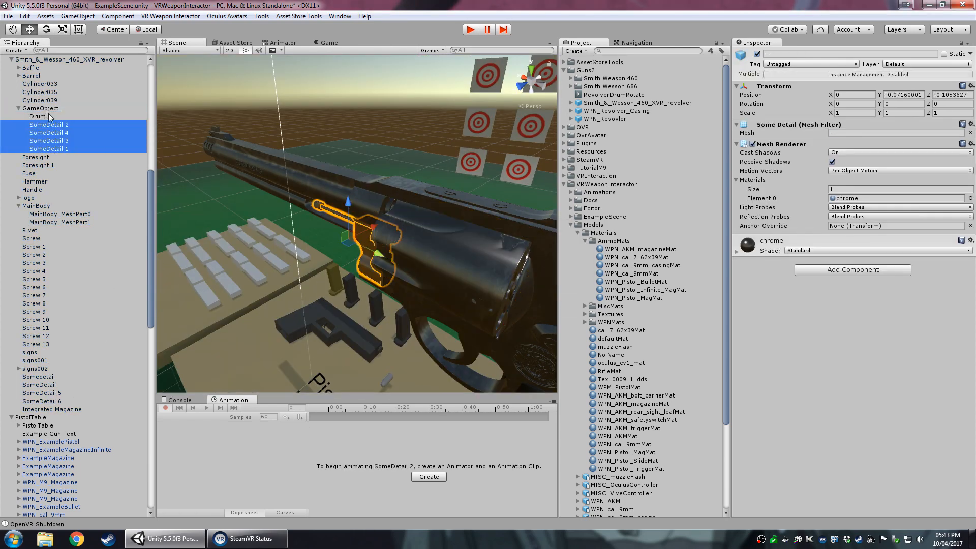
pyautogui.click(60, 116)
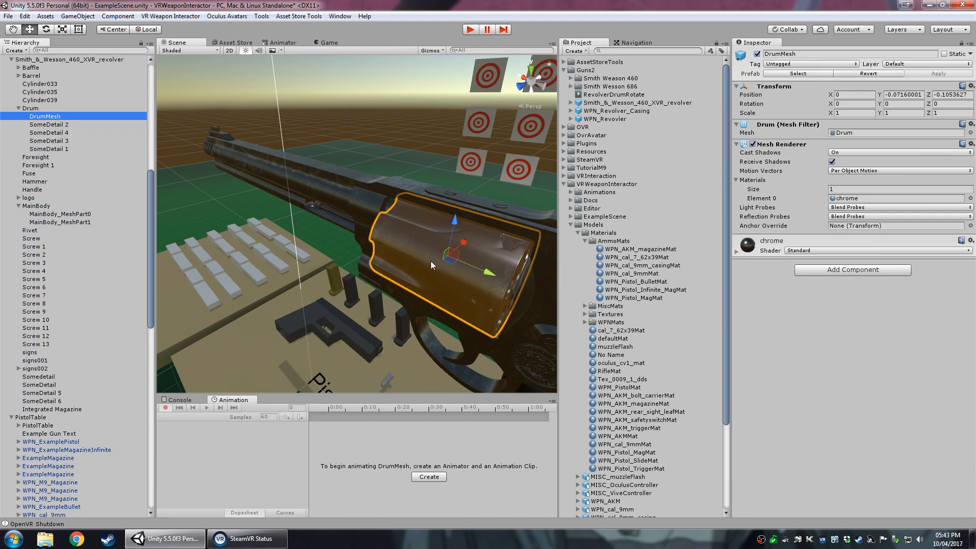
# - Compare the pivot positions of the Drum parent and its DrumMesh child
pyautogui.keyDown('alt'); pyautogui.moveTo(431, 261); pyautogui.dragTo(429, 236); pyautogui.keyUp('alt')
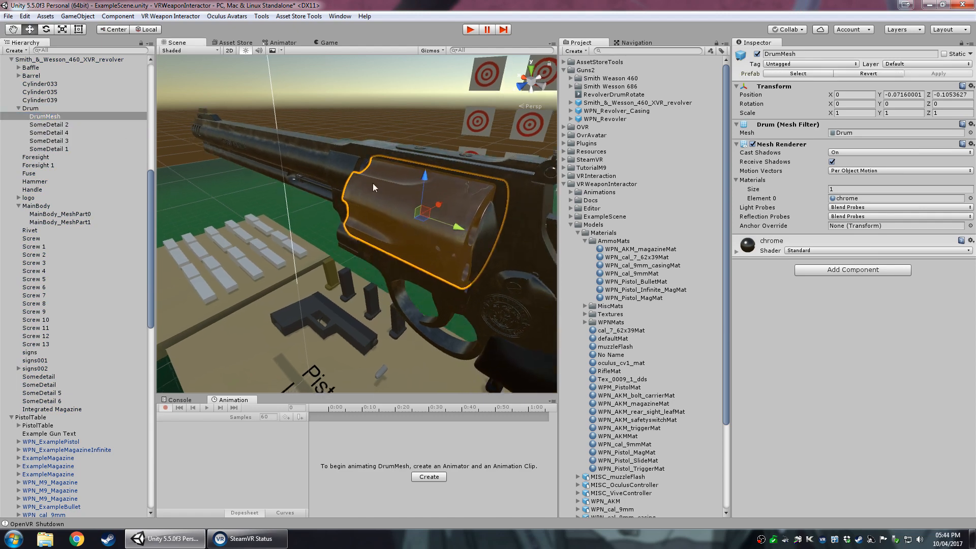
pyautogui.click(30, 109)
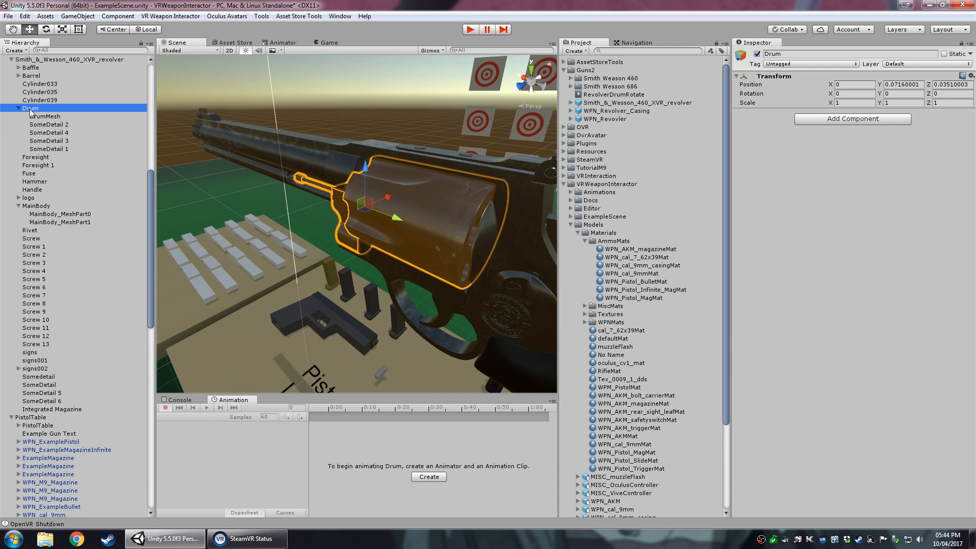
pyautogui.click(35, 116)
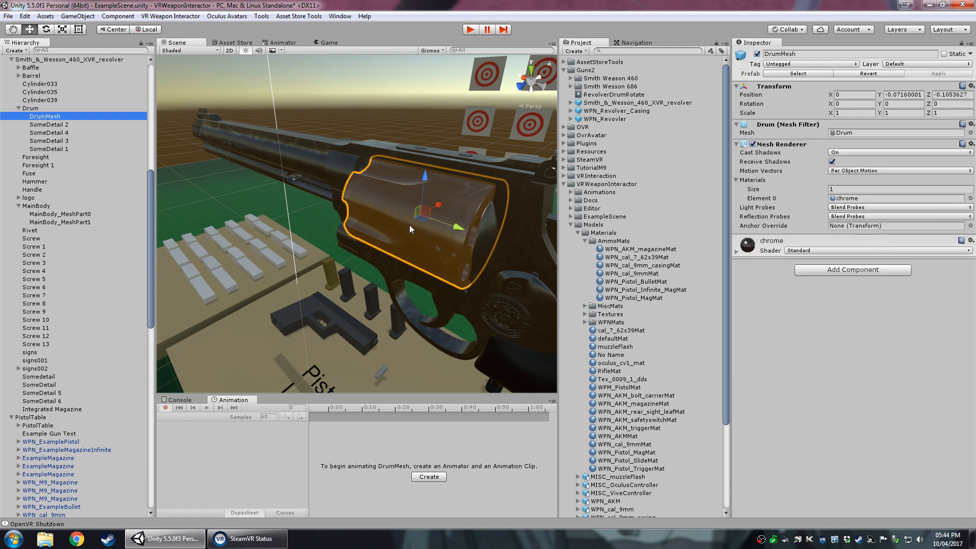
# - Add the VR Revolver Drum component to the Drum parent object and assign Drum itself as its Item
pyautogui.press('Up')
pyautogui.keyDown('alt'); pyautogui.moveTo(288, 199); pyautogui.dragTo(373, 246); pyautogui.keyUp('alt')
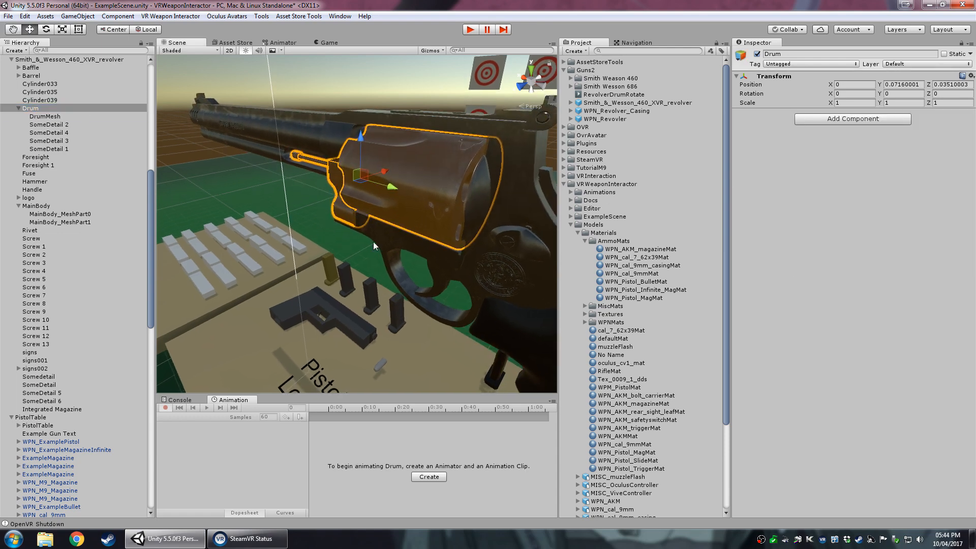
pyautogui.click(829, 120)
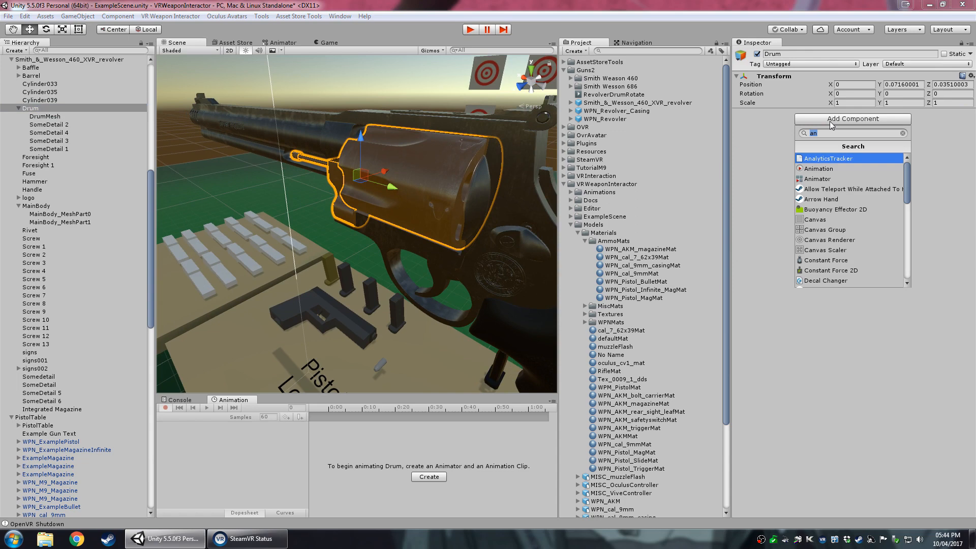
pyautogui.write('drum')
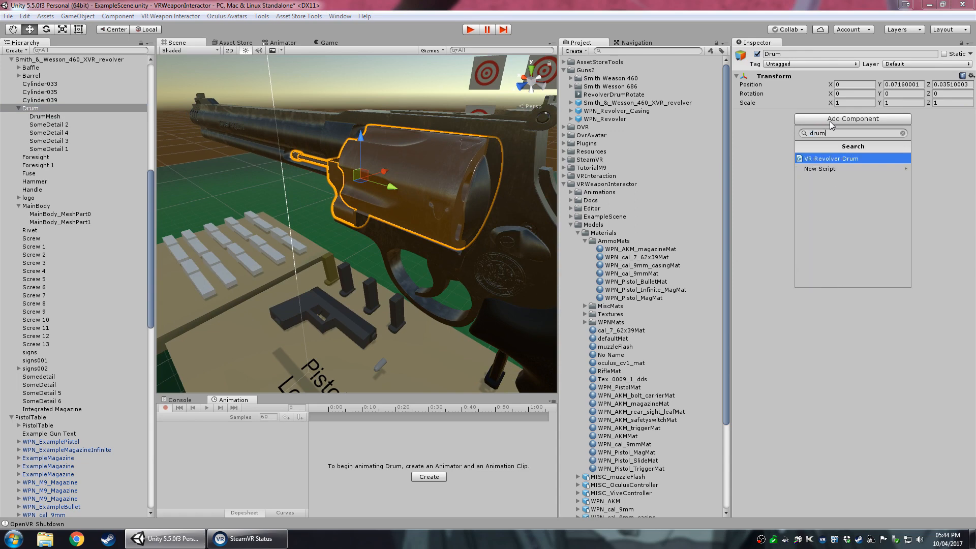
pyautogui.press('Return')
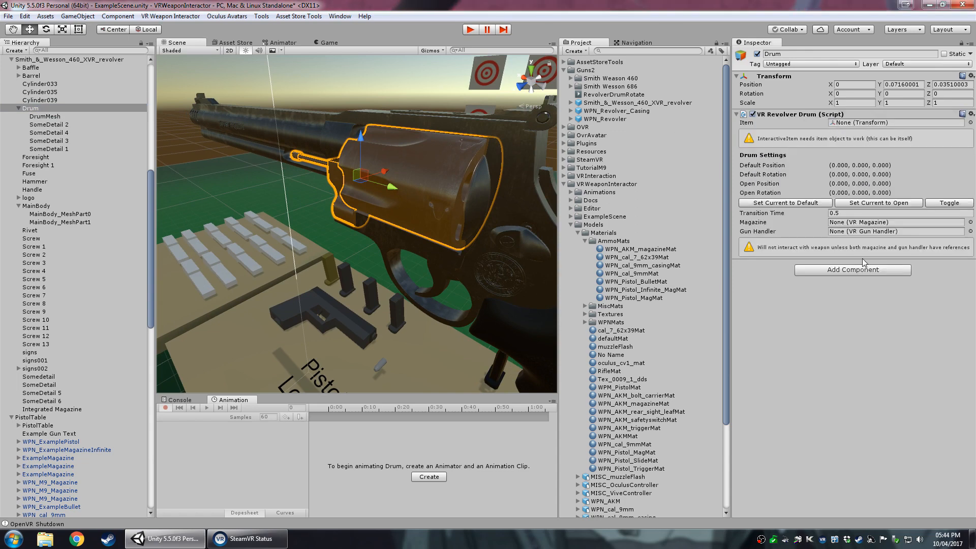
pyautogui.moveTo(45, 110); pyautogui.dragTo(840, 126)
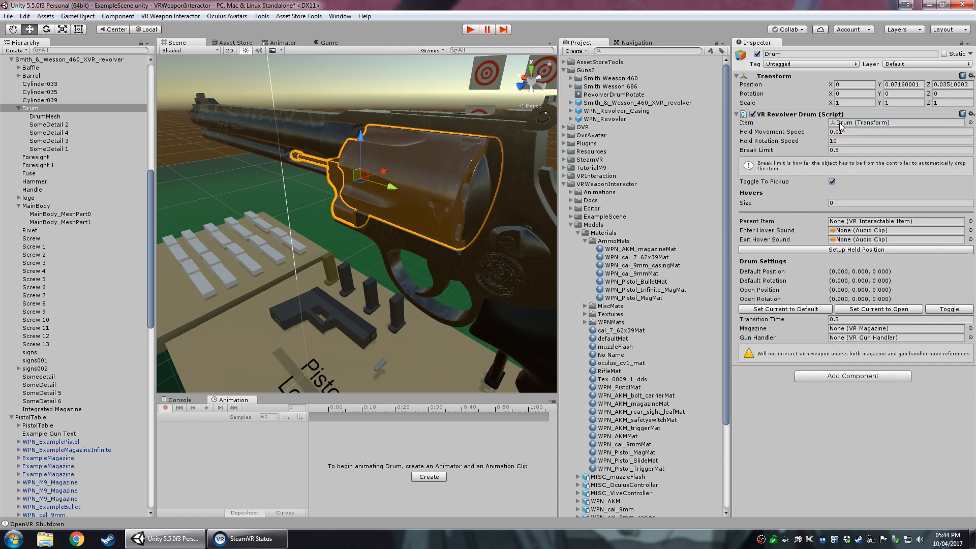
# - Disable Toggle To Pickup on the drum, add one hover using DrumMesh, and set Handle as the Parent Item
pyautogui.click(831, 181)
pyautogui.click(859, 202)
pyautogui.write('1')
pyautogui.moveTo(51, 117); pyautogui.dragTo(850, 222)
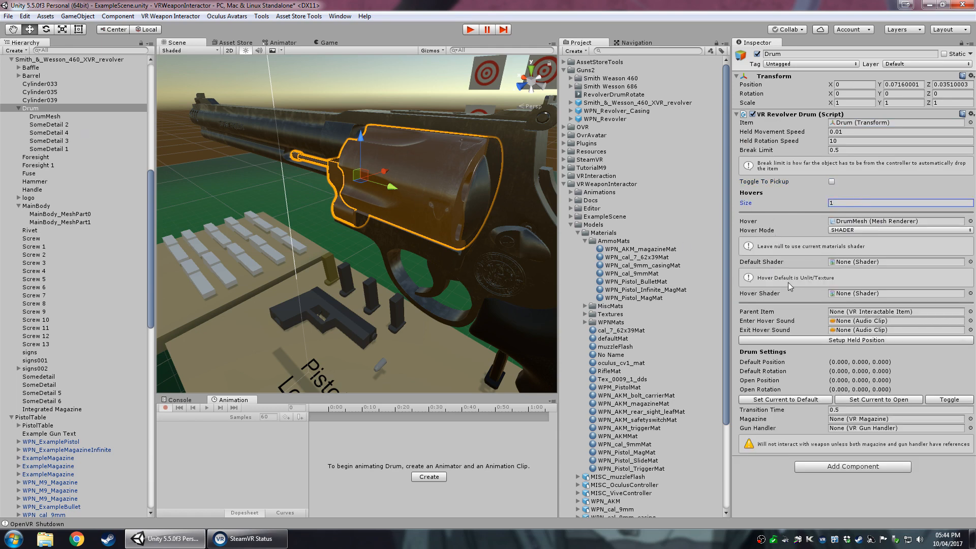
pyautogui.click(842, 312)
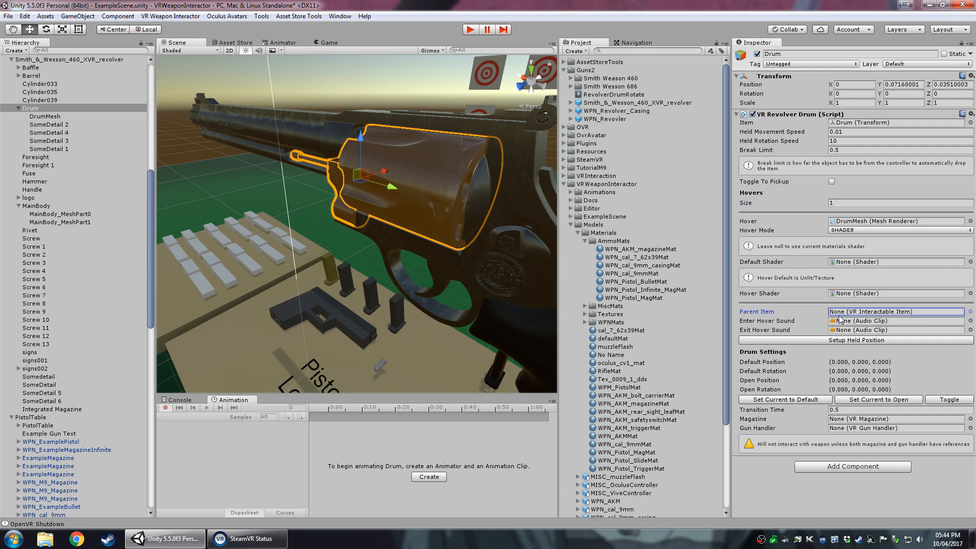
pyautogui.moveTo(32, 190); pyautogui.dragTo(845, 312)
# - Save the drum's current pose as default, swing it out of the frame, and save the open pose at position (-0.026, 0.072, 0.015), Y rotation 273.879
pyautogui.moveTo(776, 310)
pyautogui.click(799, 399)
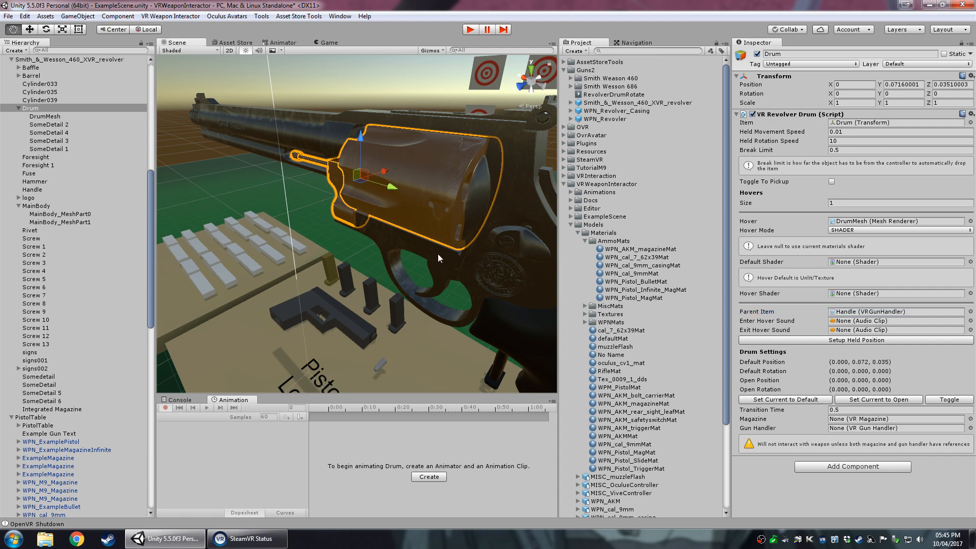
pyautogui.keyDown('alt'); pyautogui.moveTo(437, 254); pyautogui.dragTo(429, 252); pyautogui.keyUp('alt')
pyautogui.press('e')
pyautogui.moveTo(343, 202); pyautogui.dragTo(389, 143)
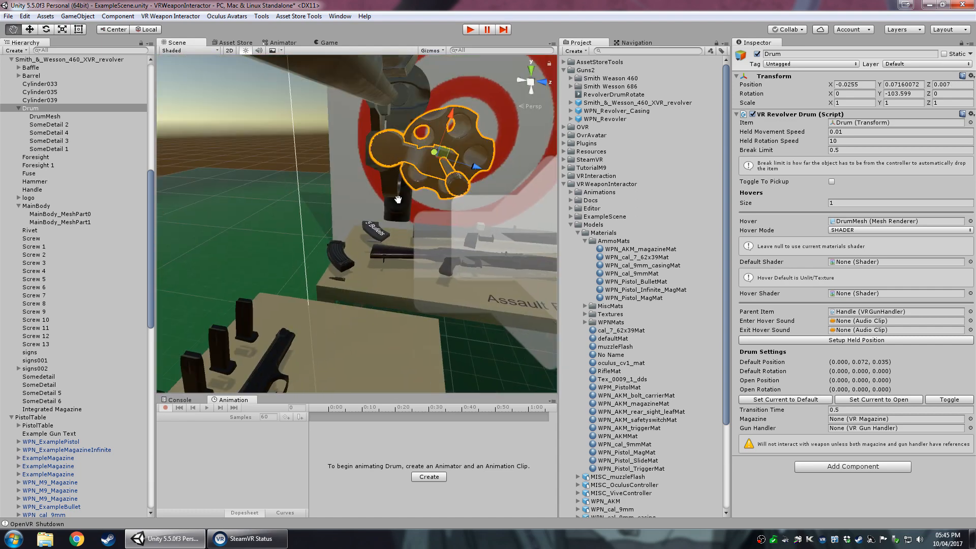
pyautogui.moveTo(436, 115); pyautogui.dragTo(387, 264, button='middle')
pyautogui.click(872, 399)
# - Toggle the drum between its poses, leaving it at default, and assign Integrated Magazine as its Magazine and Handle as its Gun Handler
pyautogui.click(937, 400)
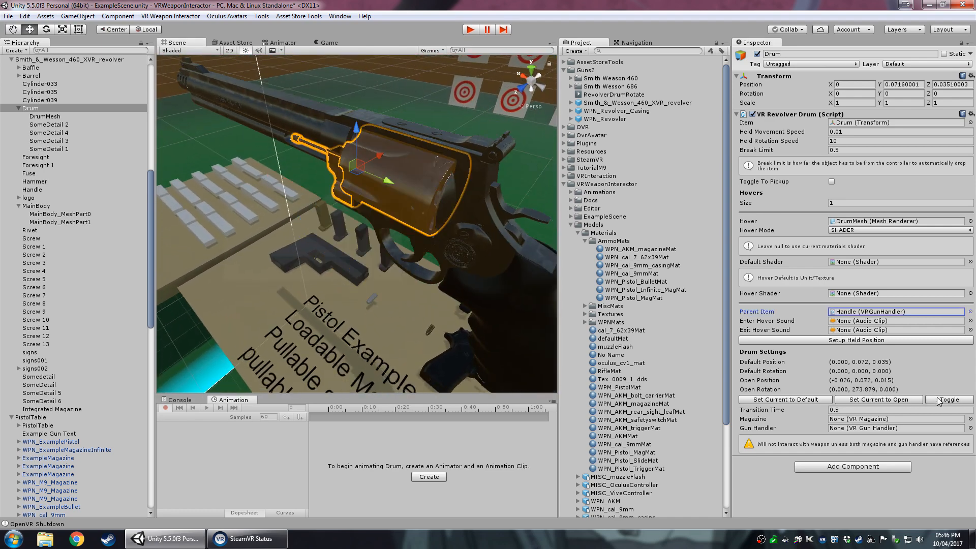
pyautogui.click(937, 400)
pyautogui.click(937, 400)
pyautogui.moveTo(51, 409); pyautogui.dragTo(894, 419)
pyautogui.moveTo(32, 190); pyautogui.dragTo(884, 427)
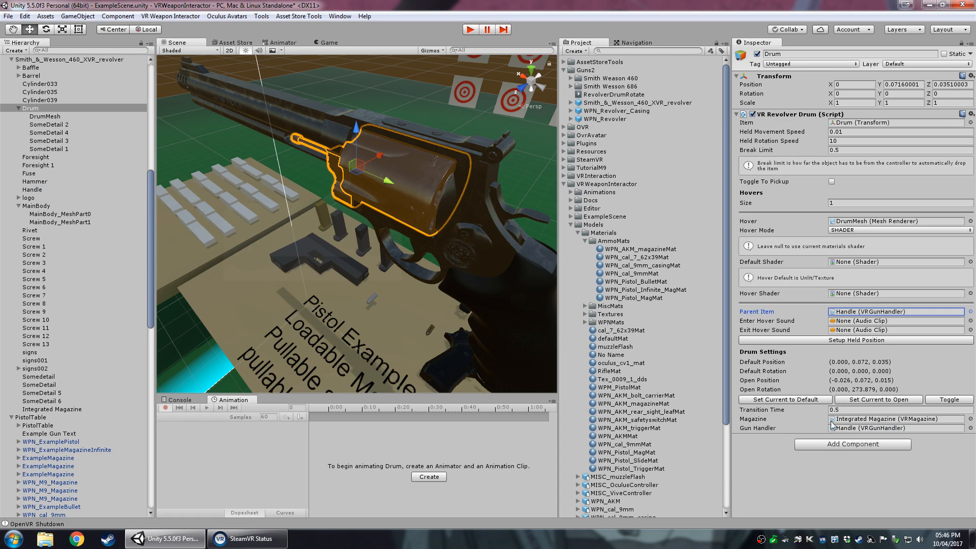
# - Add an Animation component to Drum and create its clip over the existing RevolverDrumRotate.anim in Guns2
pyautogui.click(834, 444)
pyautogui.write('anim')
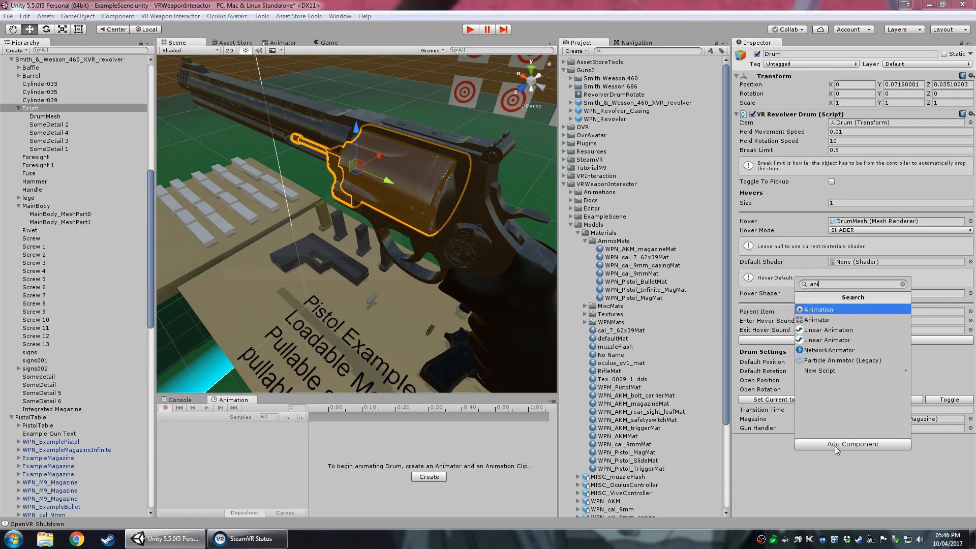
pyautogui.press('Return')
pyautogui.click(430, 477)
pyautogui.click(142, 112)
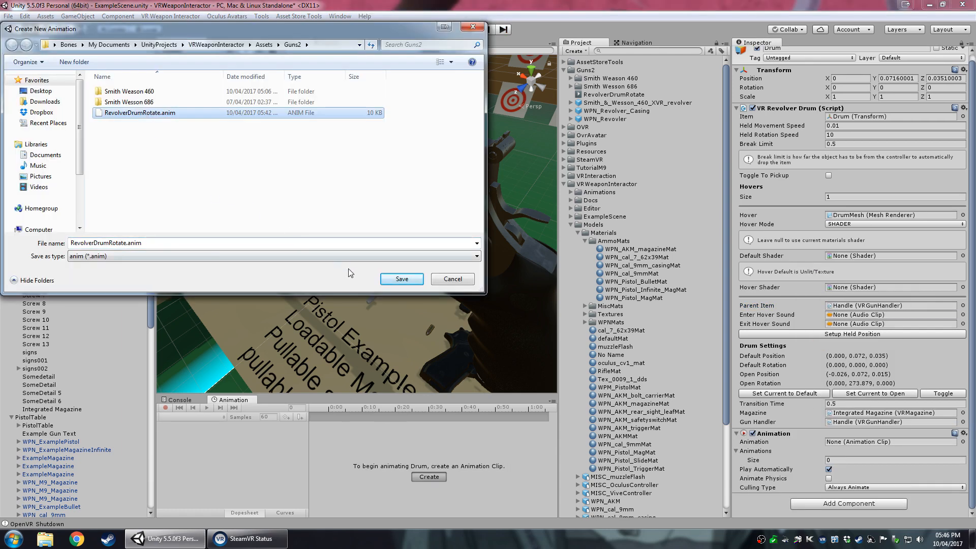
pyautogui.click(402, 279)
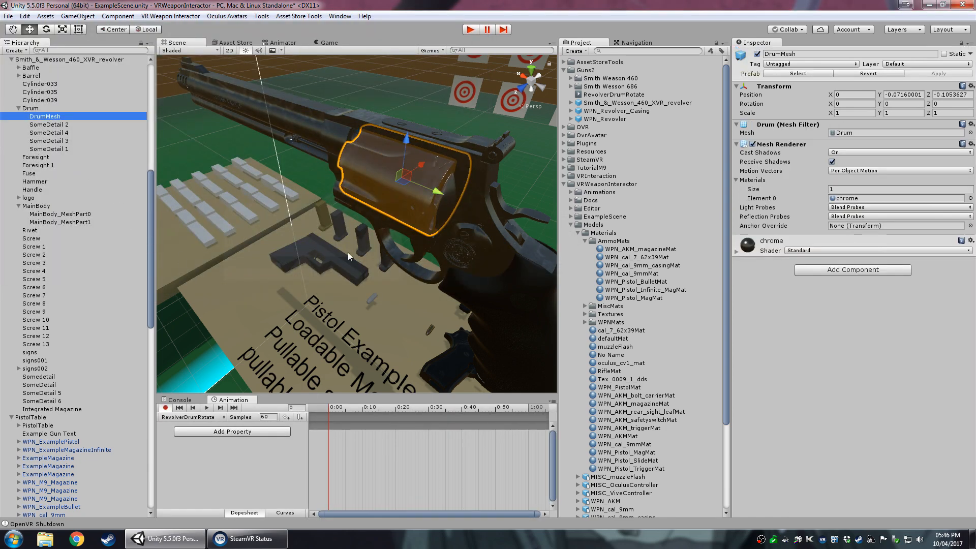
# - Rotate DrumMesh about -1.1 degrees on Y to key its starting position and rotation at frame 0
pyautogui.press('e')
pyautogui.moveTo(386, 190); pyautogui.dragTo(388, 194)
pyautogui.moveTo(388, 195); pyautogui.dragTo(285, 168, button='right')
pyautogui.moveTo(457, 244); pyautogui.dragTo(432, 234, button='middle')
pyautogui.keyDown('alt'); pyautogui.moveTo(433, 233); pyautogui.dragTo(391, 221); pyautogui.keyUp('alt')
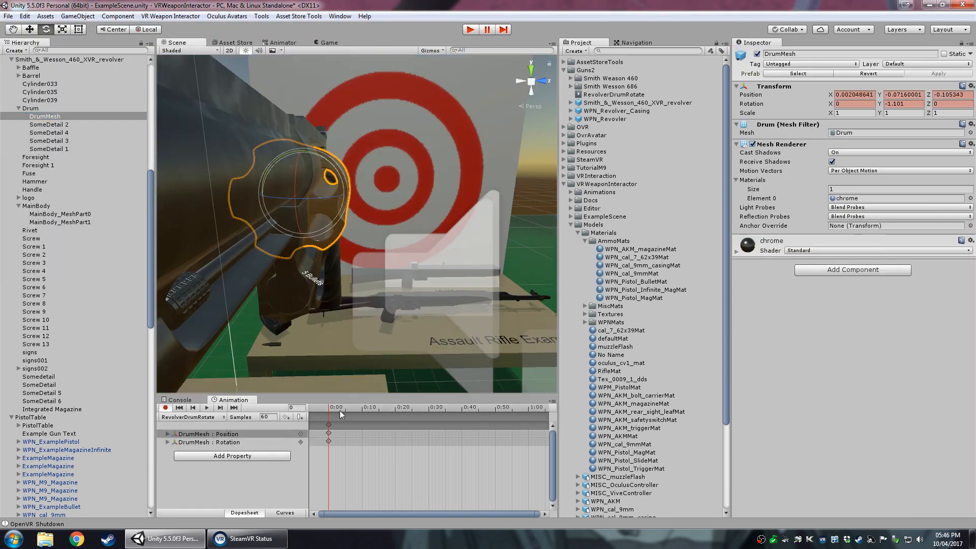
# - Key DrumMesh at frame 10 of the RevolverDrumRotate clip, rotated to about -84.6 degrees on Y
pyautogui.moveTo(339, 409); pyautogui.dragTo(362, 409)
pyautogui.keyDown('alt'); pyautogui.moveTo(329, 199); pyautogui.dragTo(312, 231); pyautogui.keyUp('alt')
pyautogui.moveTo(357, 158); pyautogui.dragTo(369, 213)
pyautogui.moveTo(369, 213); pyautogui.dragTo(433, 209, button='middle')
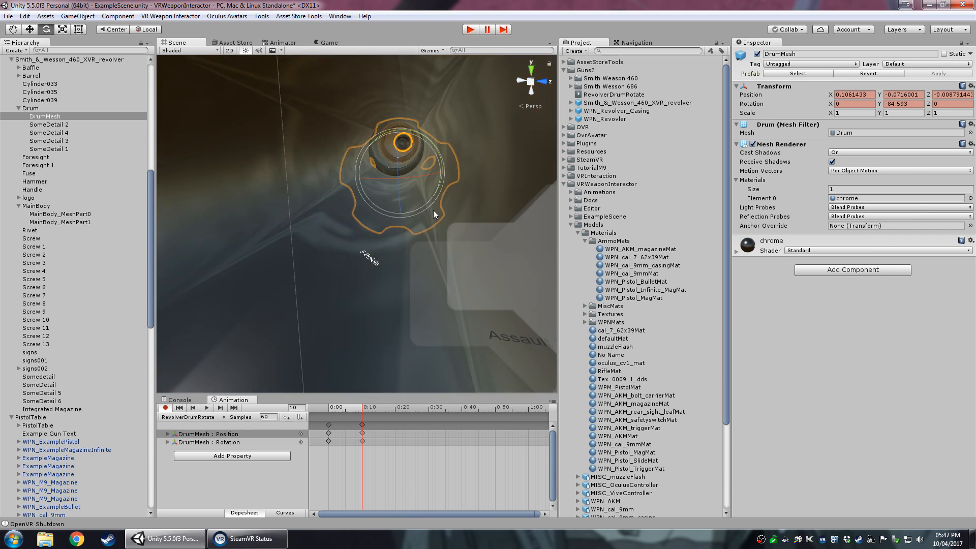
# - Realign DrumMesh with the drum's axis between the first and last keys, starting at frame 5, and return the clip to frame 0
pyautogui.moveTo(361, 408)
pyautogui.mouseDown()
pyautogui.moveTo(329, 410)
pyautogui.moveTo(347, 407)
pyautogui.mouseUp()
pyautogui.click(361, 425)
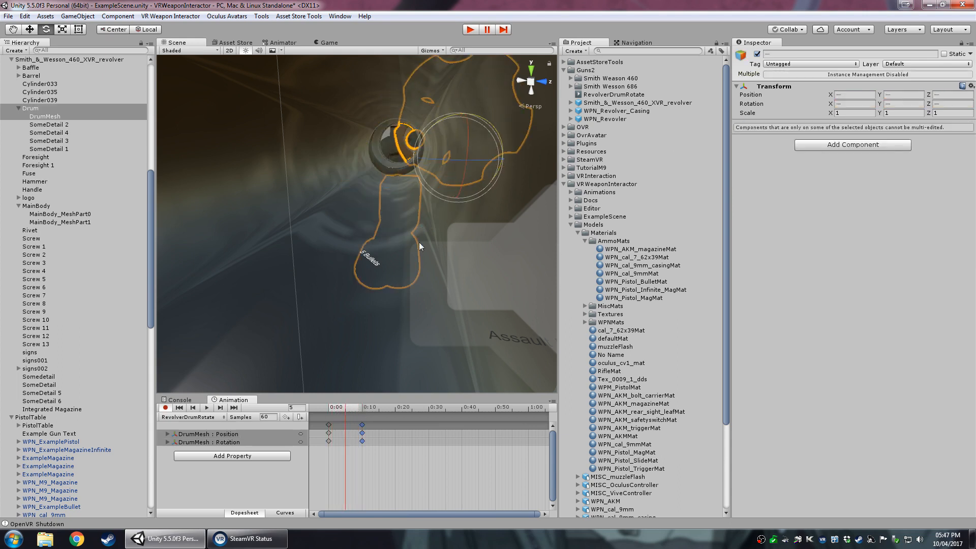
pyautogui.press('w')
pyautogui.moveTo(452, 159); pyautogui.dragTo(404, 181)
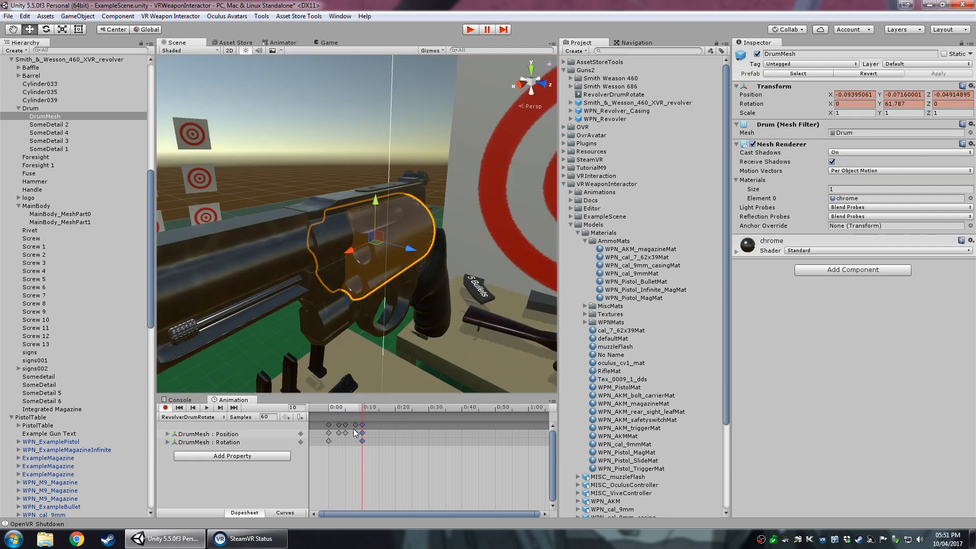
pyautogui.moveTo(359, 409); pyautogui.dragTo(306, 410)
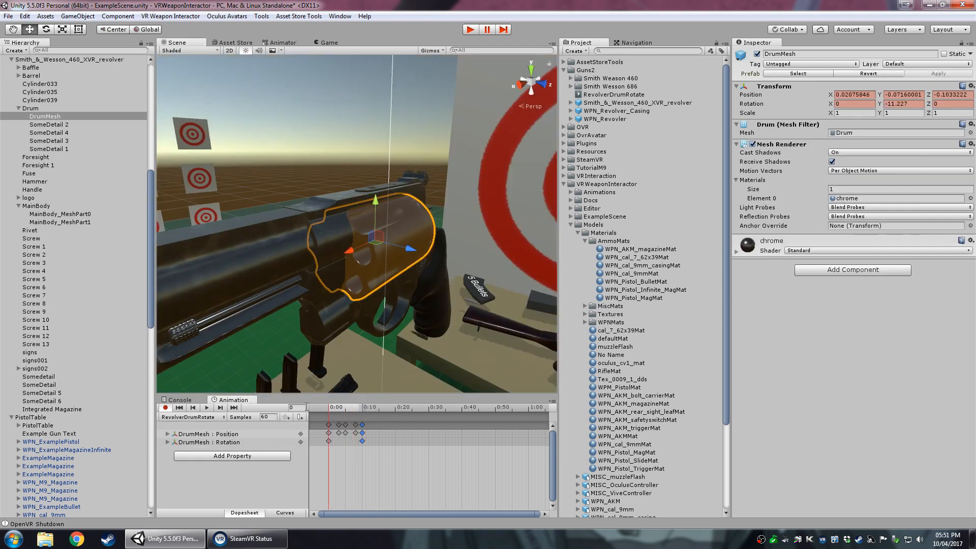
# - Switch the transform handle to pivot mode and examine where DrumMesh's pivot sits relative to the revolver
pyautogui.scroll(-5, 321, 265)
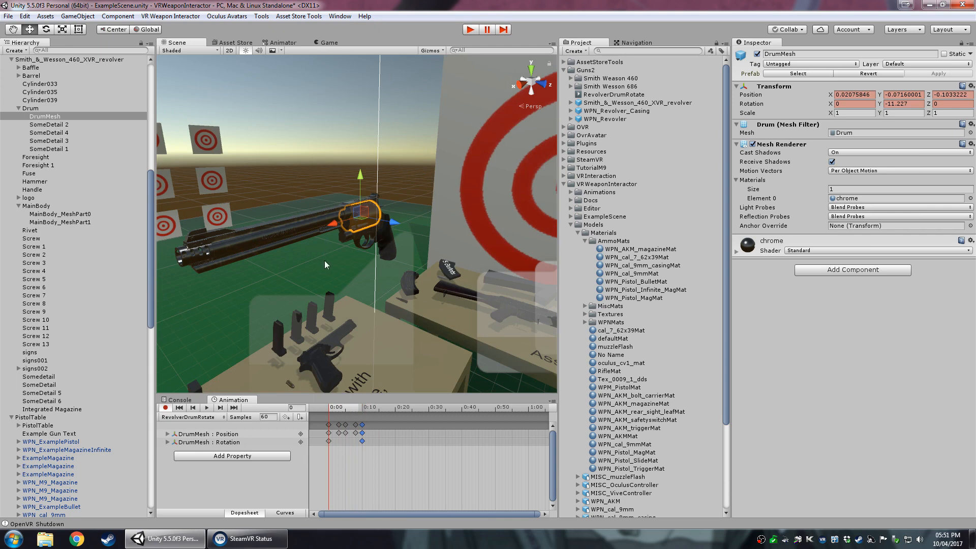
pyautogui.press('z')
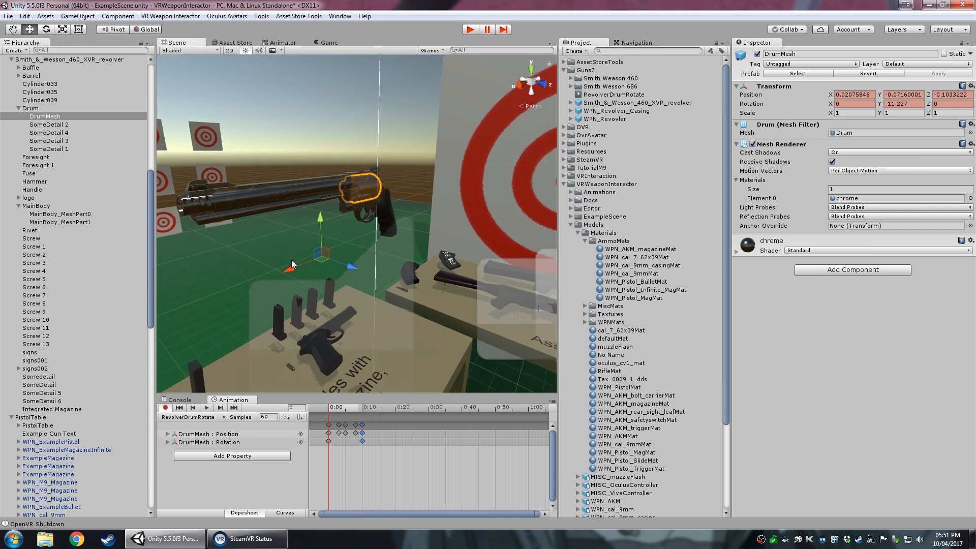
pyautogui.moveTo(368, 264); pyautogui.dragTo(358, 254, button='middle')
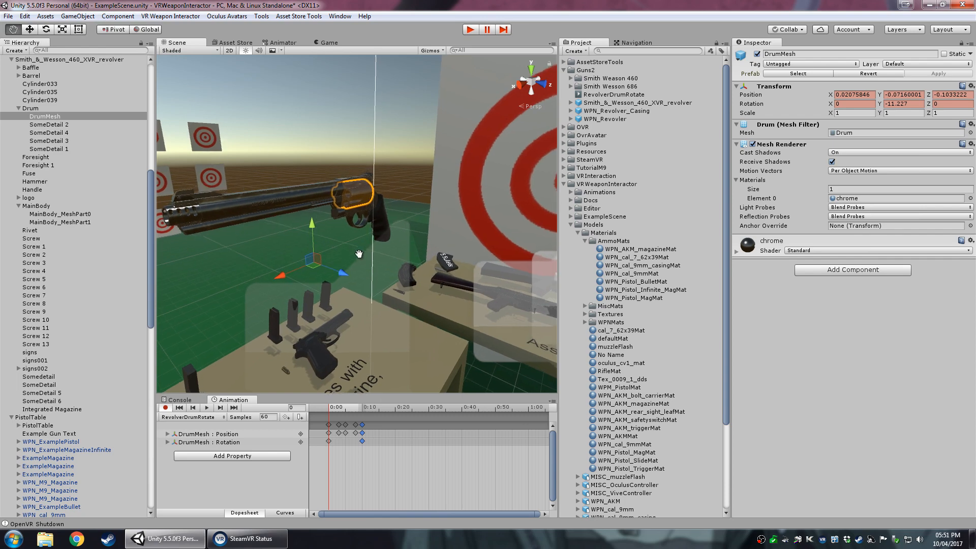
pyautogui.moveTo(359, 254); pyautogui.dragTo(277, 249, button='right')
pyautogui.moveTo(343, 296); pyautogui.dragTo(246, 283, button='middle')
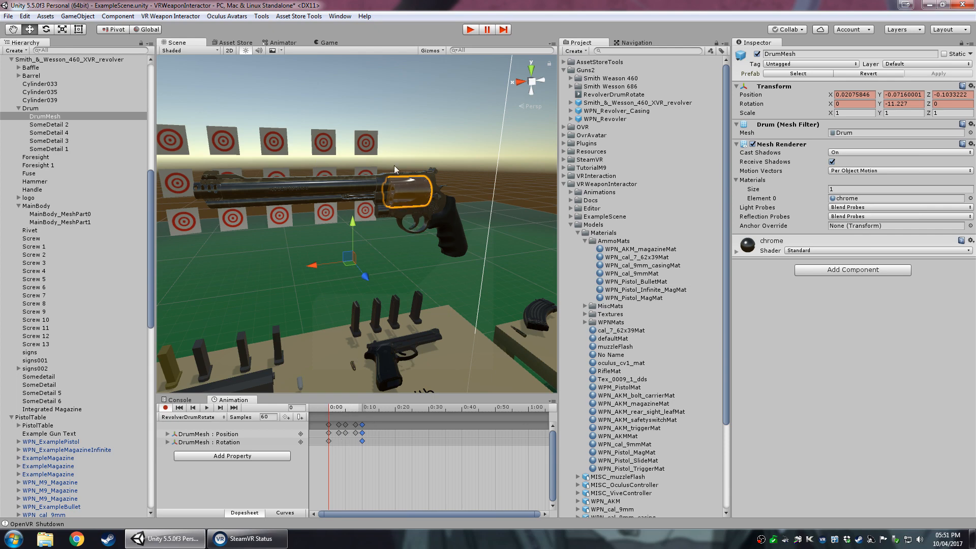
pyautogui.moveTo(366, 220); pyautogui.dragTo(374, 239, button='middle')
pyautogui.scroll(1, 385, 222)
pyautogui.scroll(-1, 385, 222)
pyautogui.moveTo(331, 408)
pyautogui.mouseDown()
pyautogui.moveTo(361, 409)
pyautogui.moveTo(316, 409)
pyautogui.mouseUp()
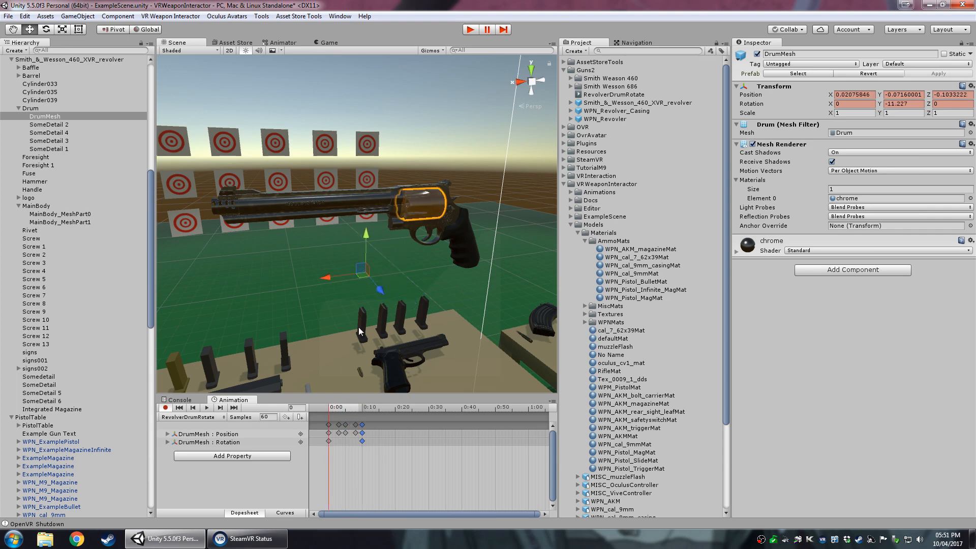
# - Assign RevolverDrumRotate as the default clip of Drum's Animation component, stop recording, and disable Play Automatically
pyautogui.click(31, 108)
pyautogui.scroll(-2, 785, 303)
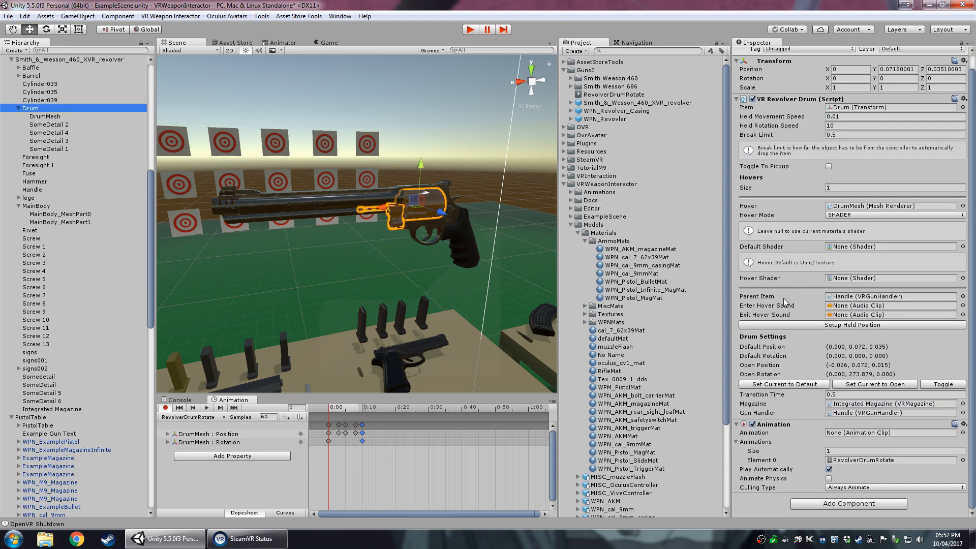
pyautogui.click(614, 94)
pyautogui.moveTo(625, 97); pyautogui.dragTo(839, 433)
pyautogui.click(165, 408)
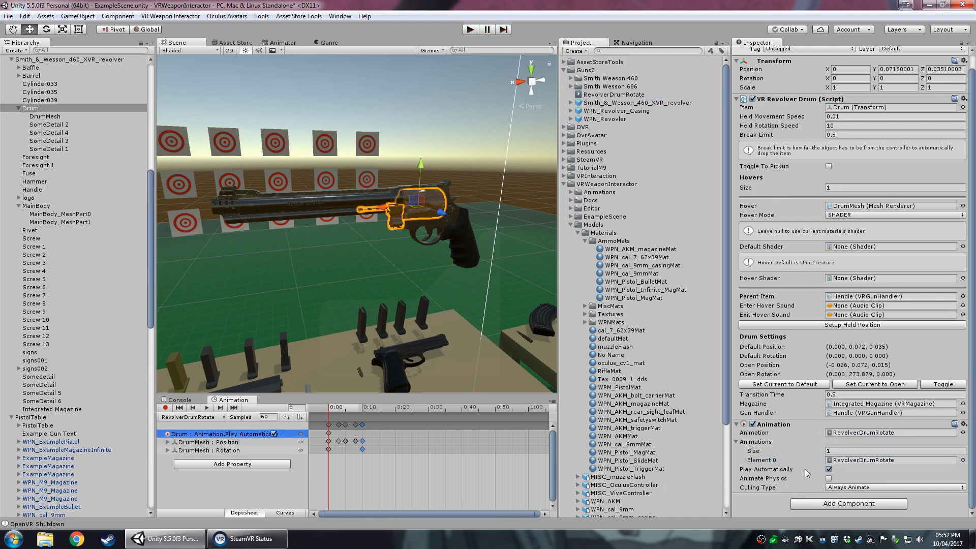
pyautogui.click(828, 469)
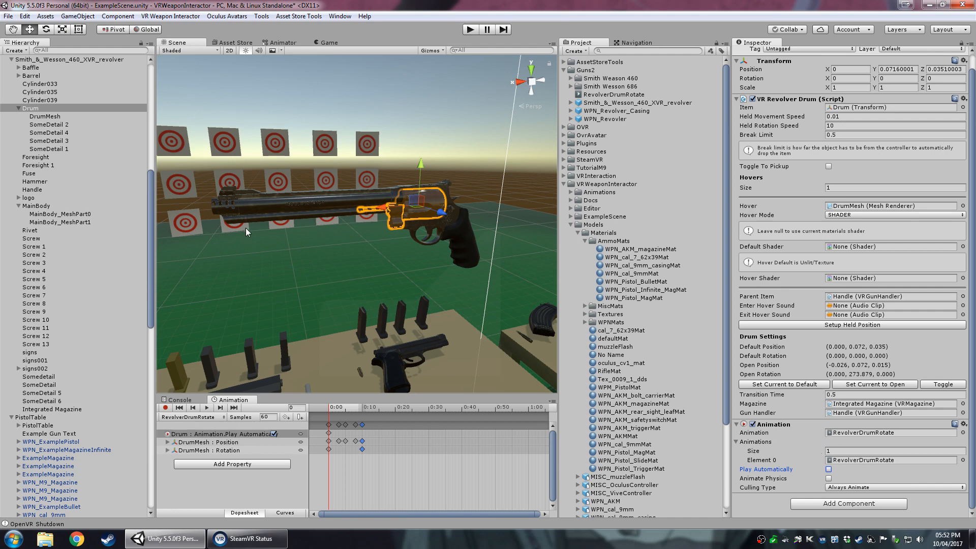
# - Set the Integrated Magazine's Play On Load Bullet to the Drum animation and its Bullet Id to 56
pyautogui.click(52, 409)
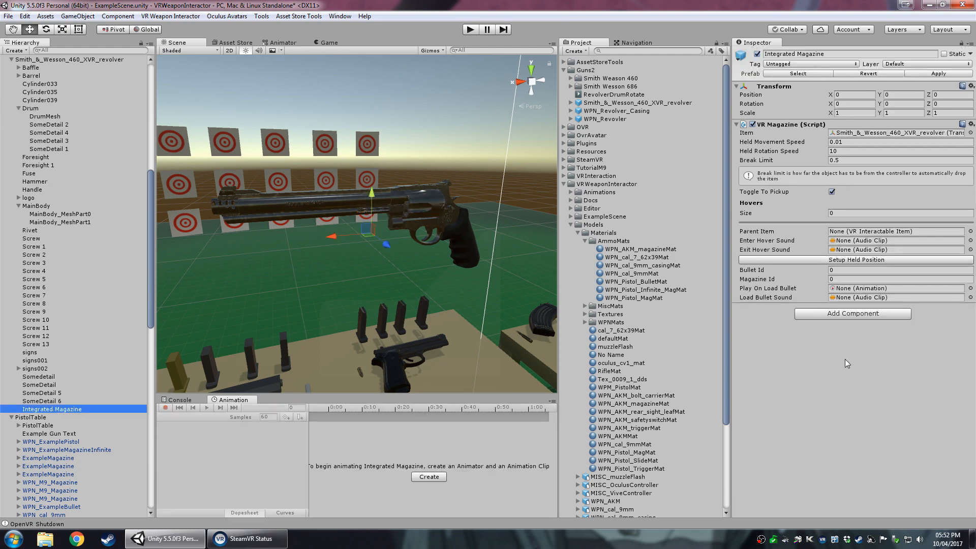
pyautogui.click(757, 291)
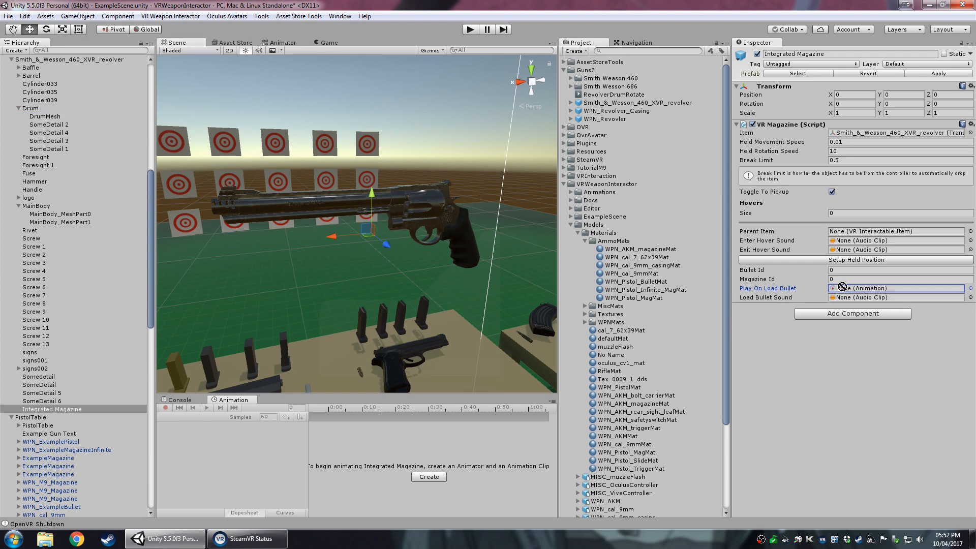
pyautogui.moveTo(87, 124); pyautogui.dragTo(890, 288)
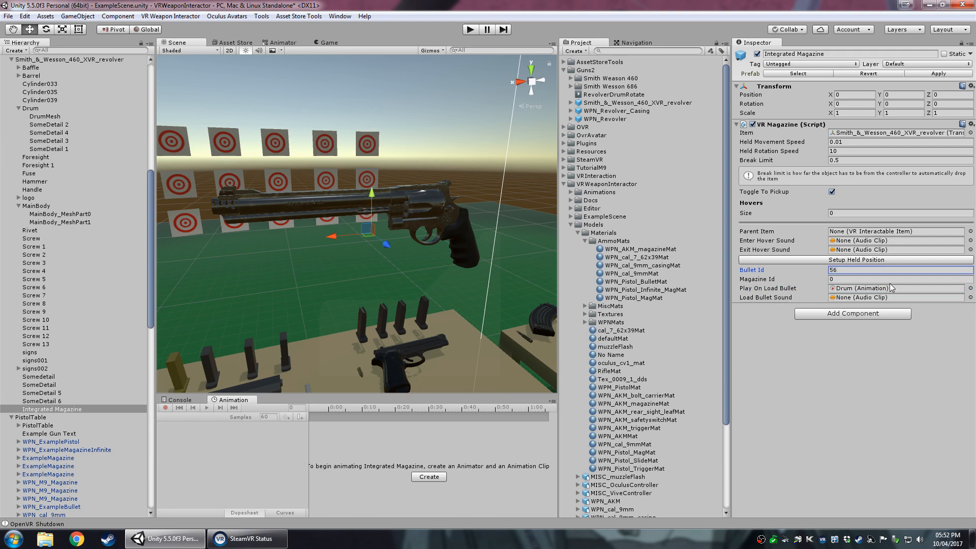
pyautogui.click(798, 261)
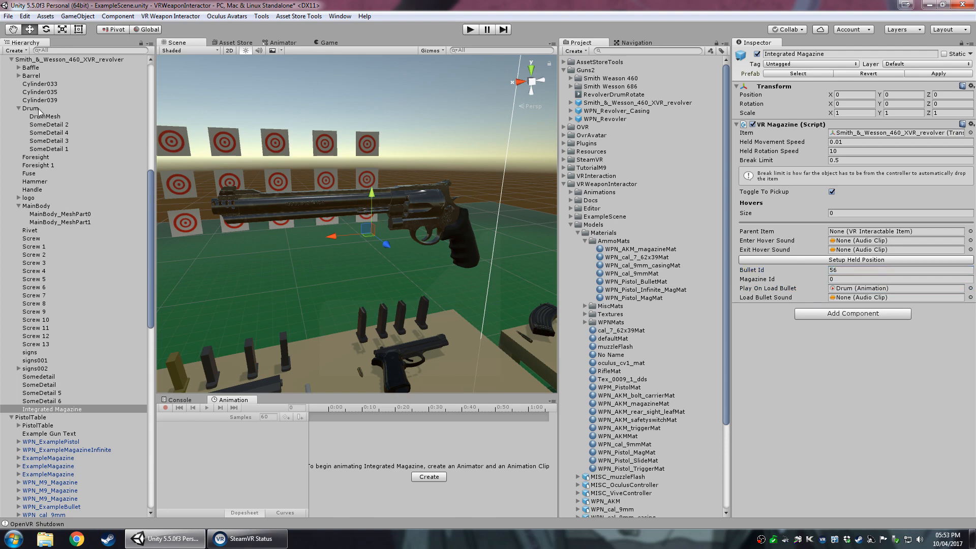
# - Open the revolver's Gun Handler editor and set up a bullet receiver for its integrated magazine
pyautogui.doubleClick(66, 60)
pyautogui.keyDown('alt'); pyautogui.moveTo(349, 261); pyautogui.dragTo(324, 267); pyautogui.keyUp('alt')
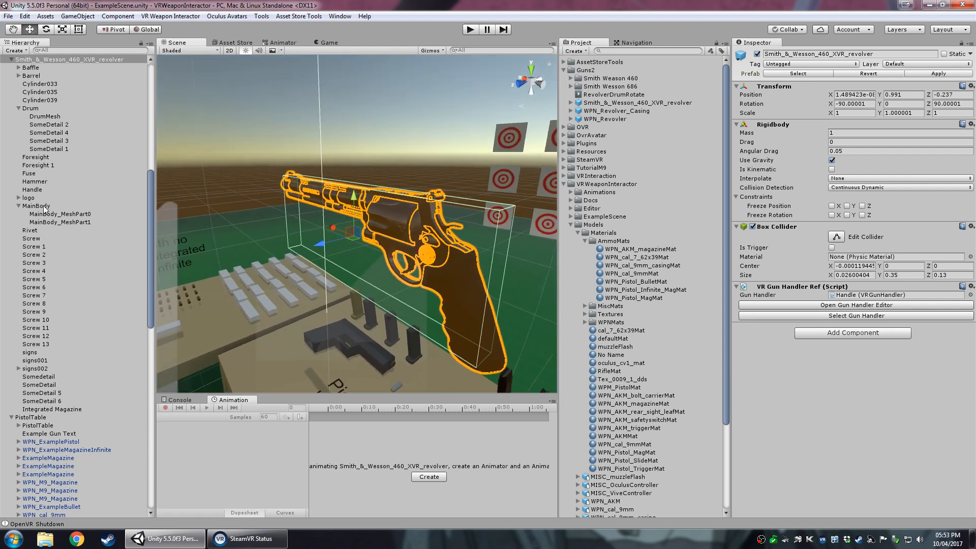
pyautogui.click(842, 305)
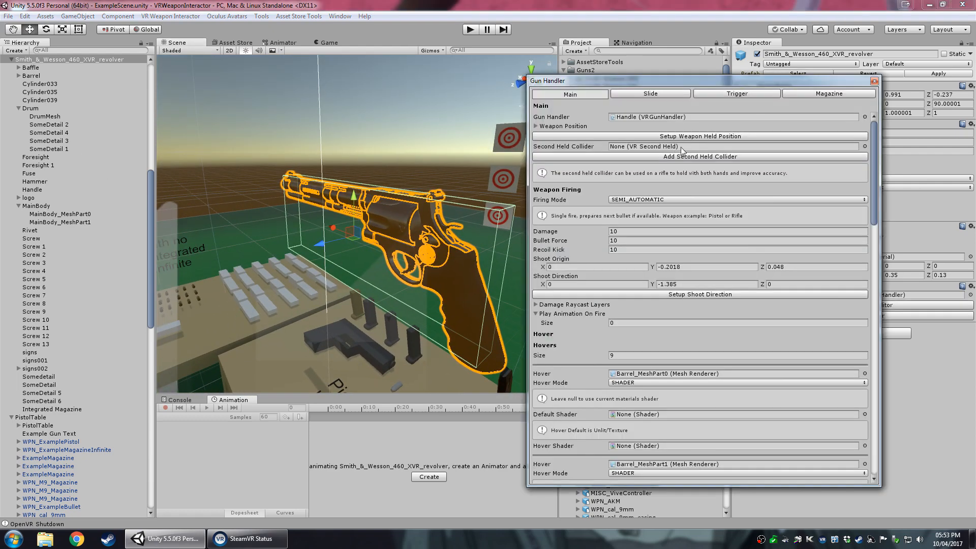
pyautogui.click(820, 96)
pyautogui.click(704, 262)
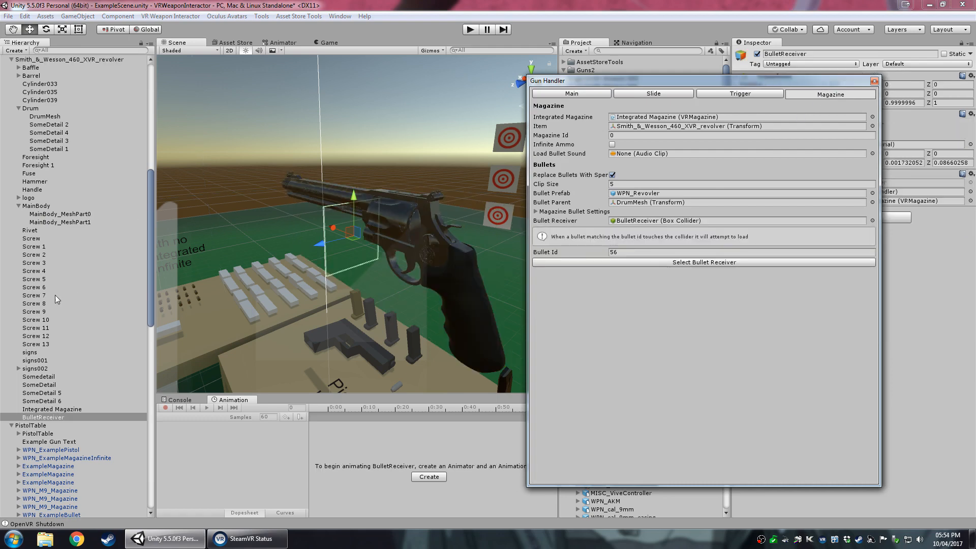
# - Toggle the revolver's Drum to its open position in its VR Revolver Drum settings
pyautogui.click(41, 109)
pyautogui.moveTo(716, 83); pyautogui.dragTo(551, 53)
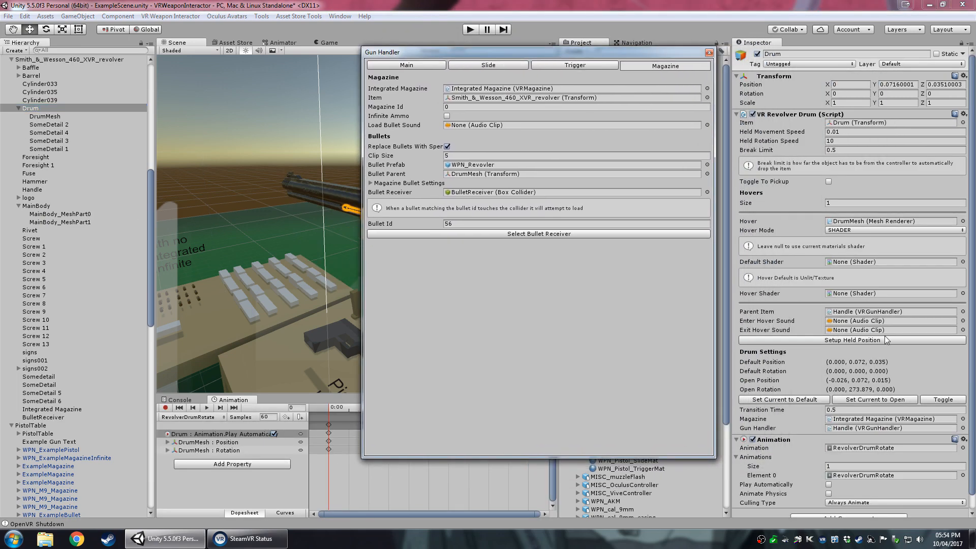
pyautogui.click(932, 401)
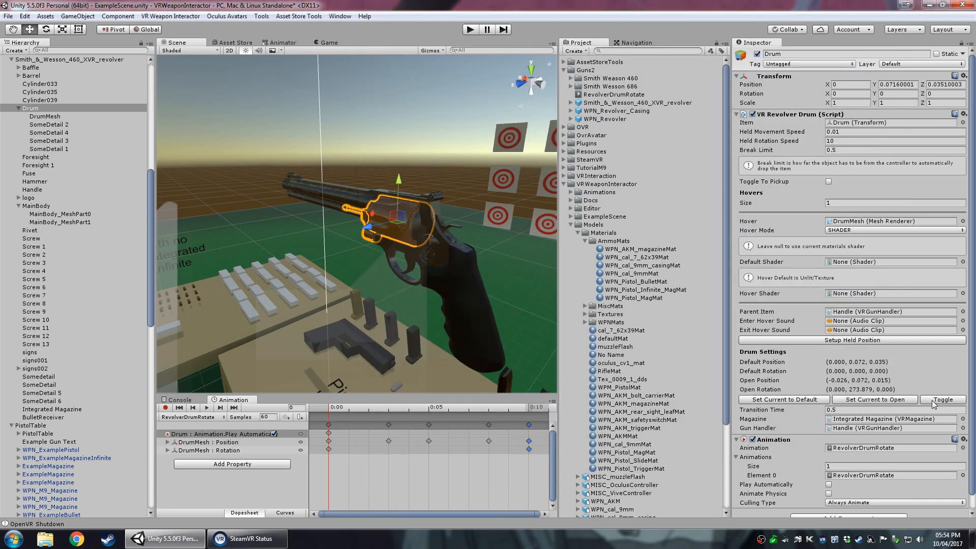
pyautogui.click(933, 401)
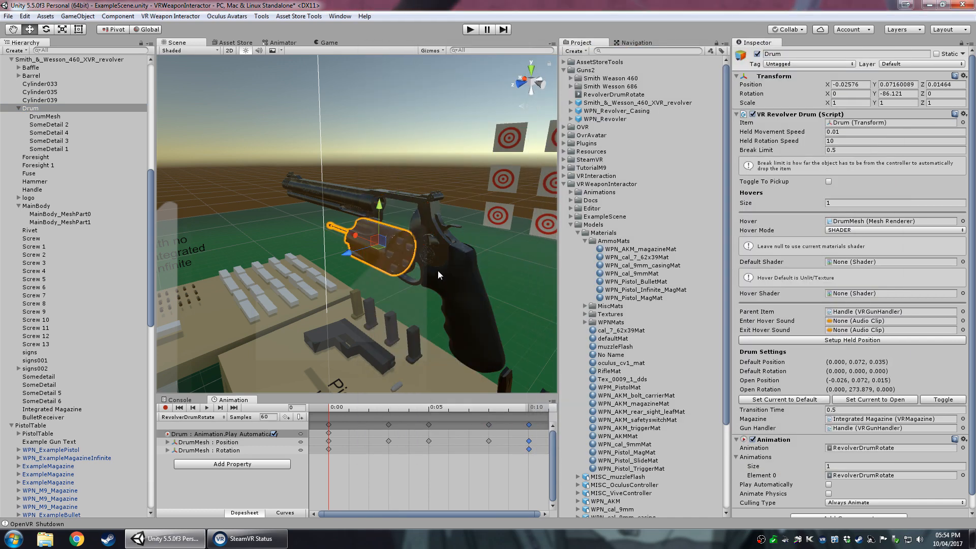
pyautogui.moveTo(438, 270); pyautogui.dragTo(417, 239, button='middle')
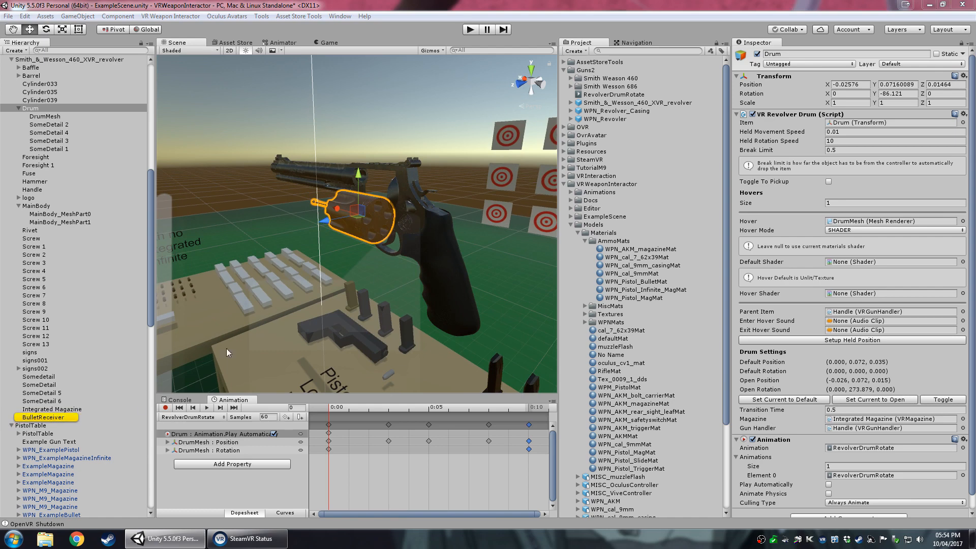
# - Select the BulletReceiver and adjust its trigger box toward the chambers of the open drum
pyautogui.click(331, 229)
pyautogui.press('r')
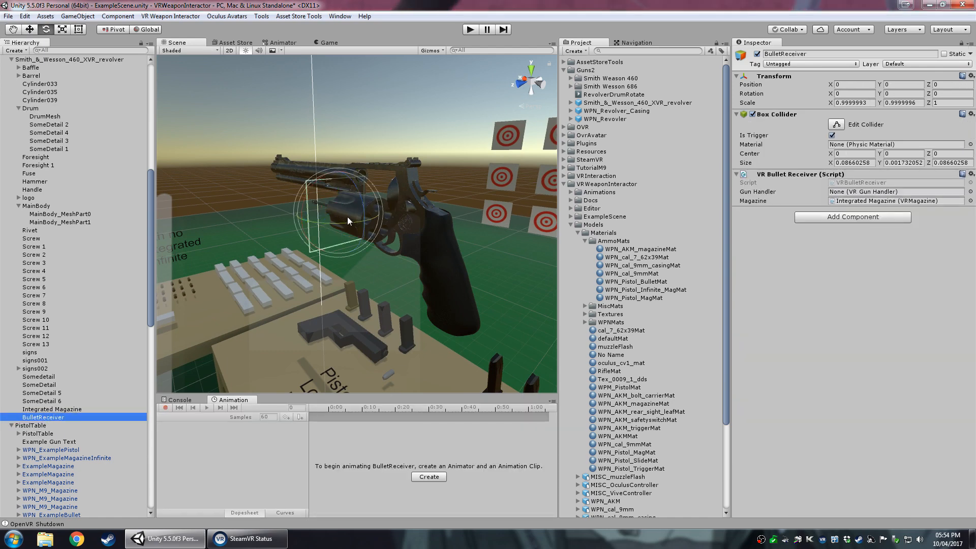
pyautogui.moveTo(363, 220); pyautogui.dragTo(389, 247)
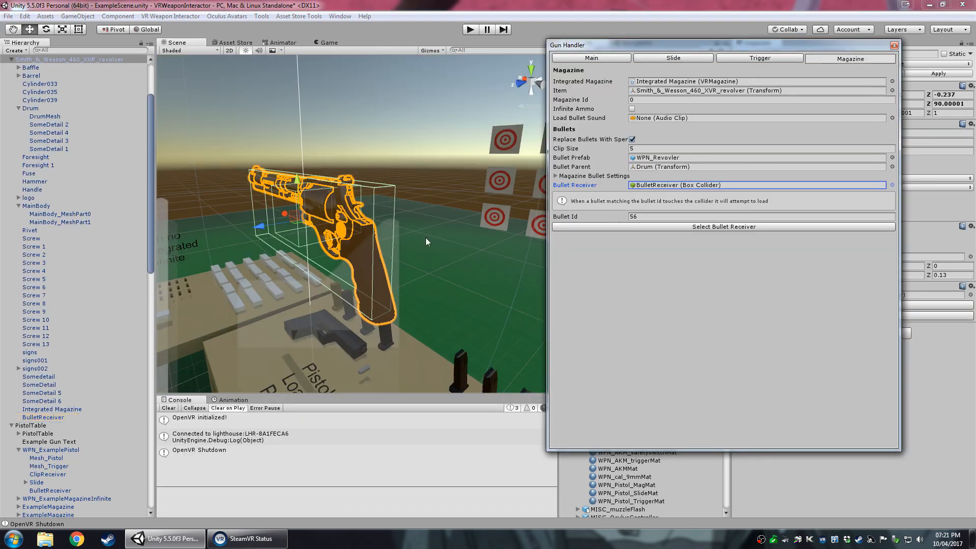
# - Swing the Drum out to its open pose to expose the chambers for fitting the bullet receiver
pyautogui.keyDown('alt'); pyautogui.moveTo(425, 237); pyautogui.dragTo(306, 233); pyautogui.keyUp('alt')
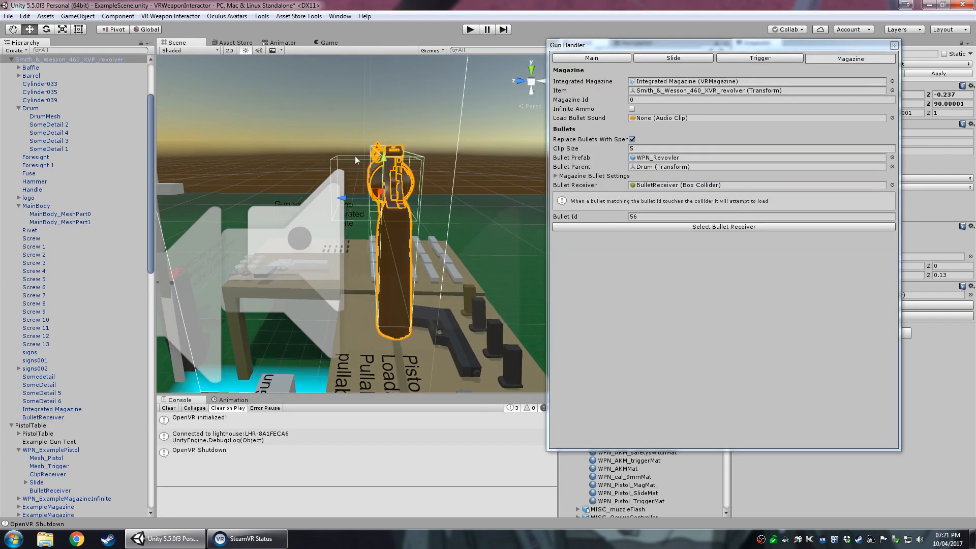
pyautogui.keyDown('alt'); pyautogui.moveTo(391, 234); pyautogui.dragTo(415, 176); pyautogui.keyUp('alt')
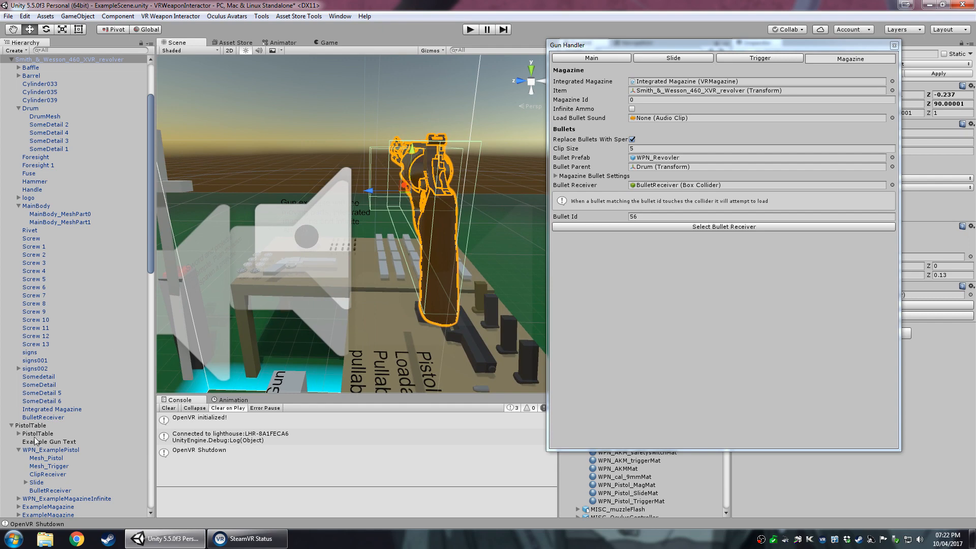
pyautogui.click(31, 108)
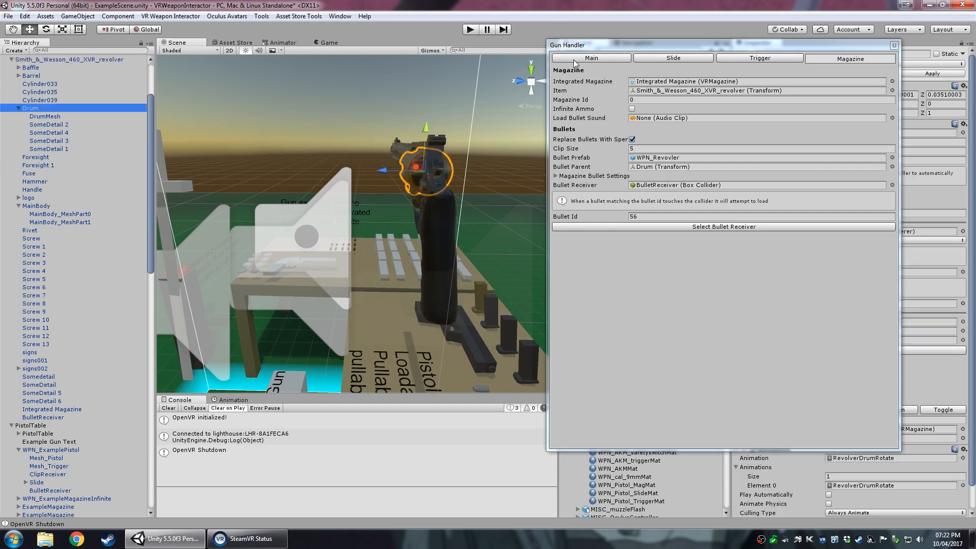
pyautogui.moveTo(654, 44); pyautogui.dragTo(560, 37)
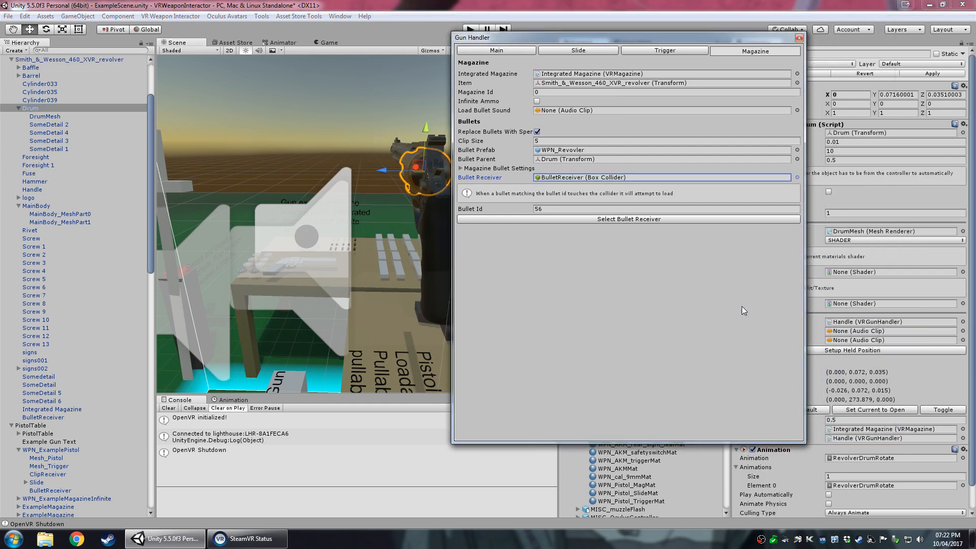
pyautogui.click(928, 409)
pyautogui.moveTo(432, 149); pyautogui.dragTo(389, 172, button='middle')
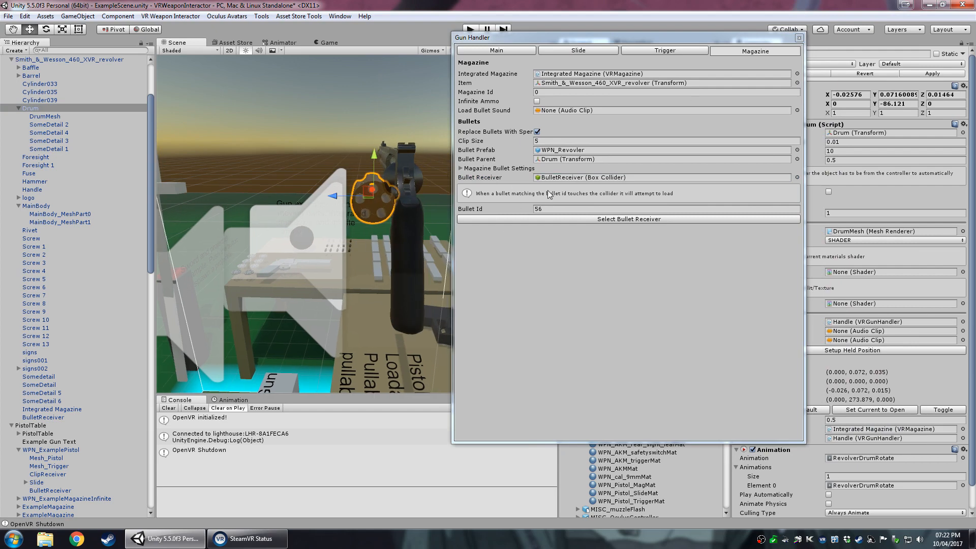
# - Fit the BulletReceiver's box over the open drum's rear face, scaled to about 0.44 × 35.94 × 0.42
pyautogui.doubleClick(570, 177)
pyautogui.moveTo(311, 231); pyautogui.dragTo(314, 220, button='middle')
pyautogui.moveTo(346, 187); pyautogui.dragTo(336, 183, button='middle')
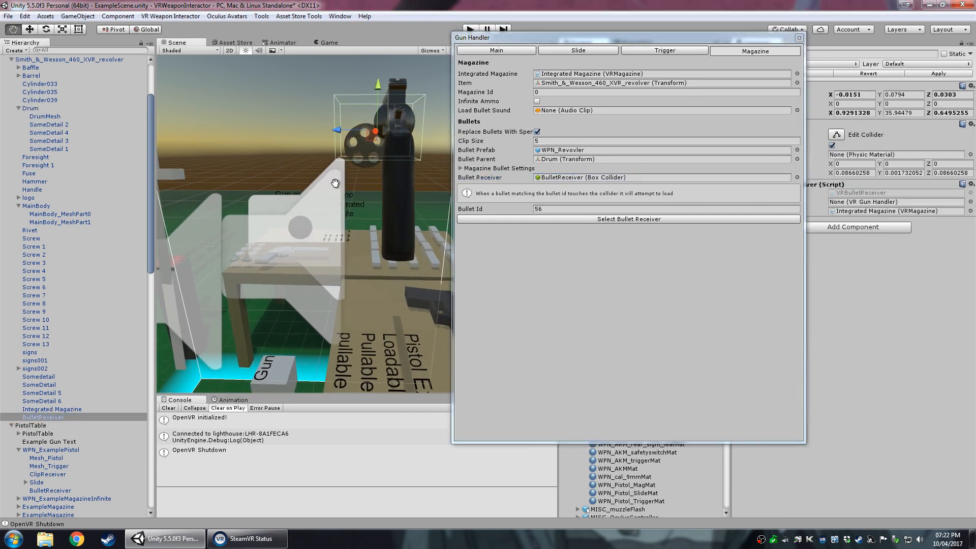
pyautogui.press('r')
pyautogui.moveTo(377, 89); pyautogui.dragTo(381, 100)
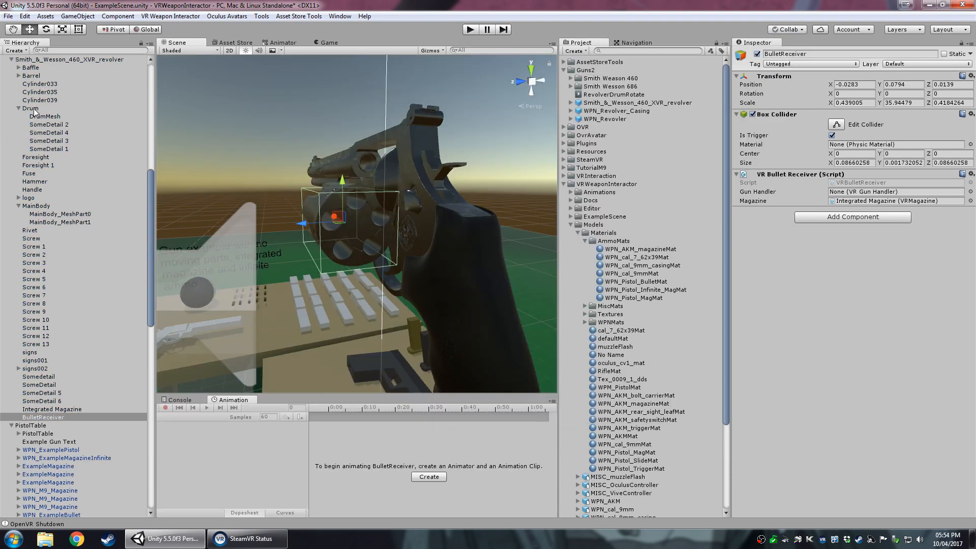
# - Toggle the Drum back to its default closed position and apply the revolver's changes to its prefab
pyautogui.click(33, 110)
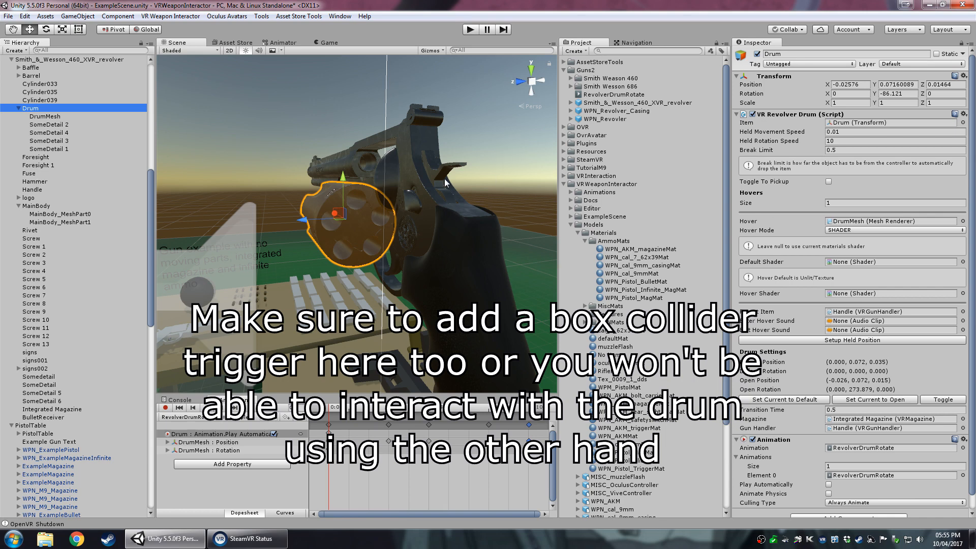
pyautogui.click(930, 400)
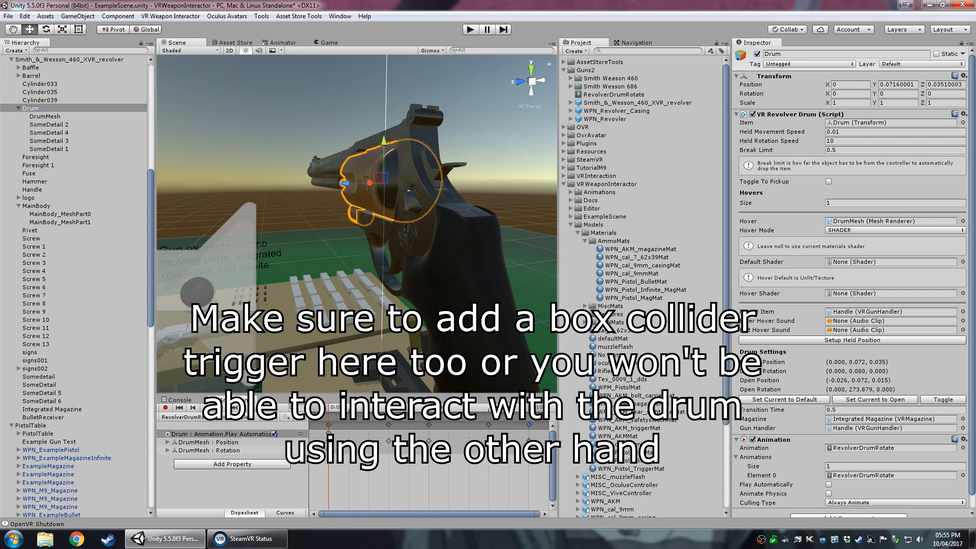
pyautogui.click(24, 70)
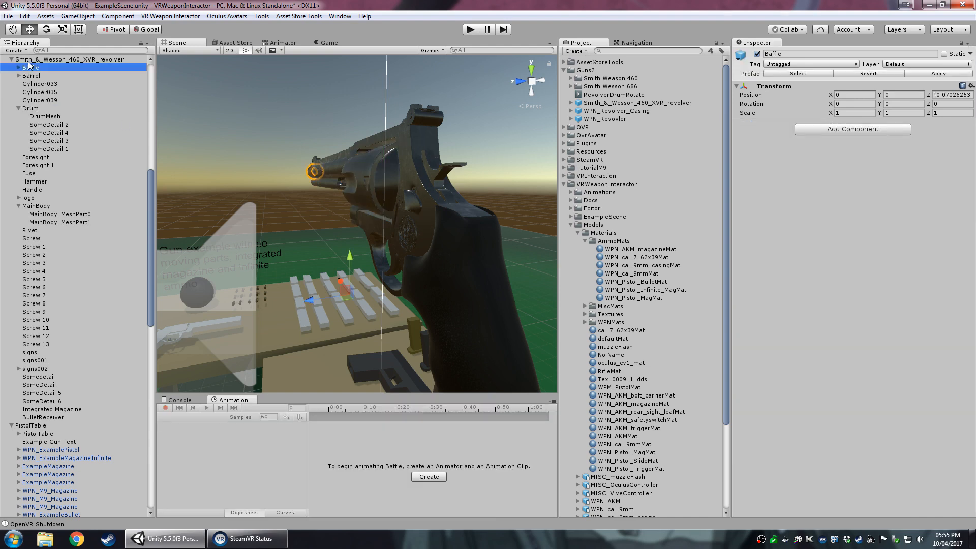
pyautogui.click(56, 60)
pyautogui.click(939, 74)
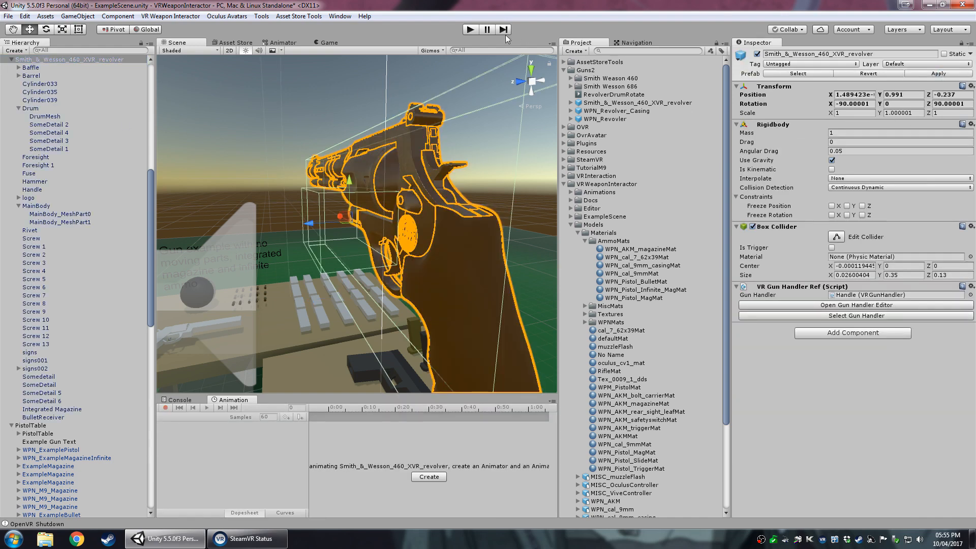
# - Run the scene in play mode to test the revolver and stop it
pyautogui.click(468, 31)
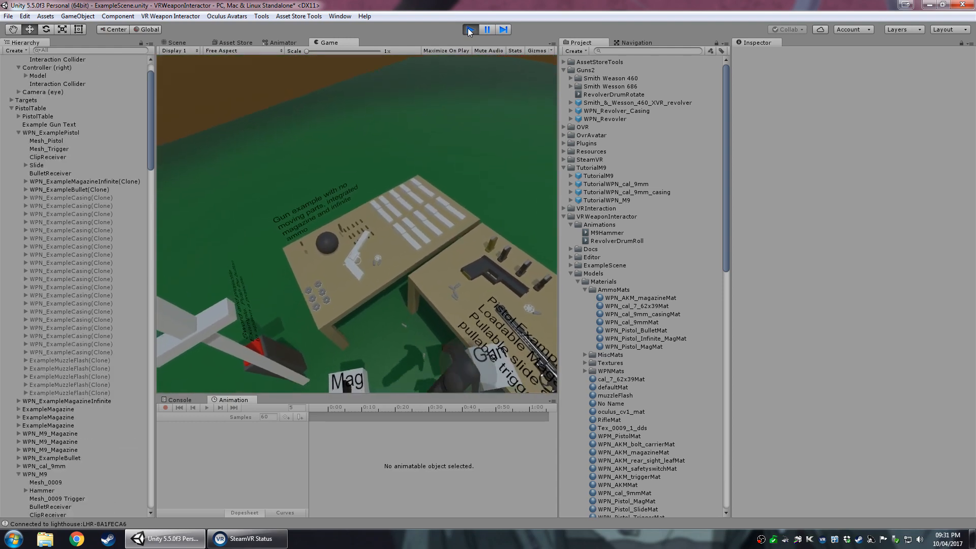
pyautogui.click(468, 29)
# - Duplicate a WPN_Revolver_SpeedLoader and move the copy onto the pistol table, at about X -0.28, Z 0.03
pyautogui.moveTo(350, 226); pyautogui.dragTo(324, 239, button='right')
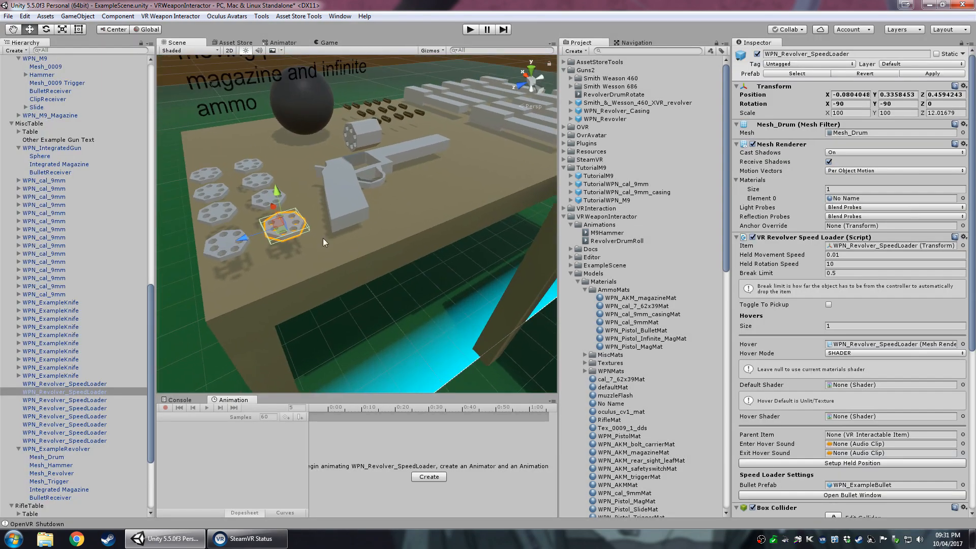
pyautogui.hotkey('ctrl', 'd')
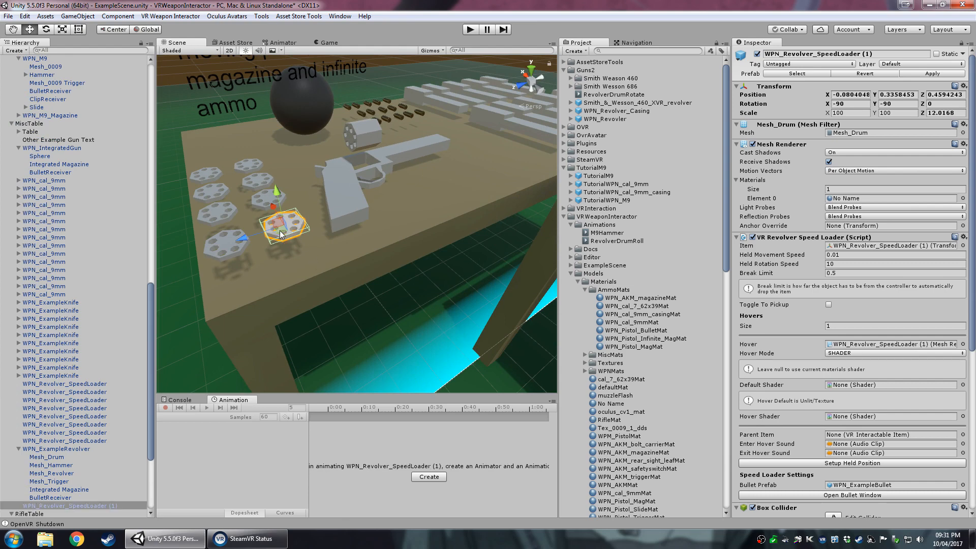
pyautogui.moveTo(280, 230); pyautogui.dragTo(479, 222)
pyautogui.moveTo(478, 222); pyautogui.dragTo(802, 180, button='right')
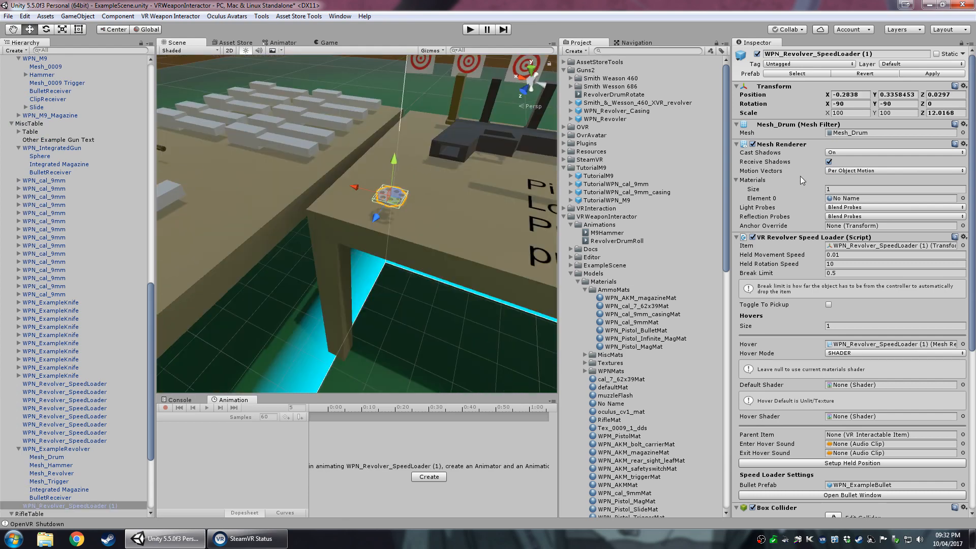
# - Remove the VR Revolver Speed Loader script, both Box Colliders and the Rigidbody from the duplicated speed loader
pyautogui.click(963, 237)
pyautogui.click(943, 271)
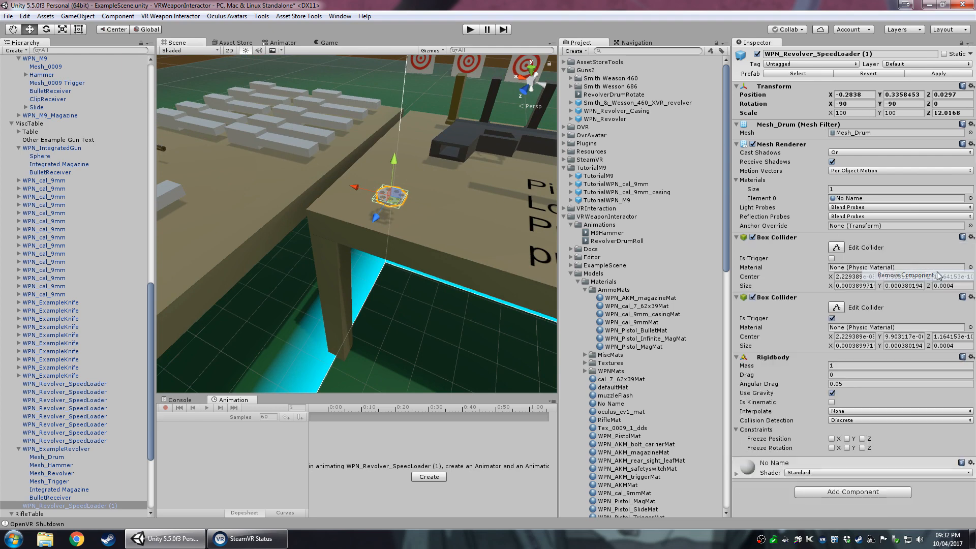
pyautogui.click(971, 238)
pyautogui.click(943, 271)
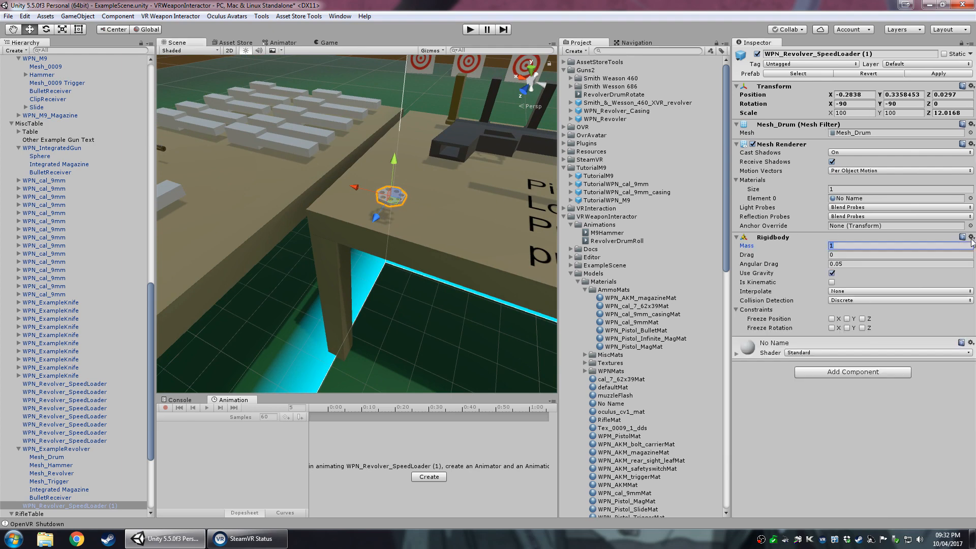
pyautogui.click(970, 237)
pyautogui.click(943, 271)
# - Move the stripped speed loader to about X -0.317, Y 0.338, Z 0.003 and rotate it upright
pyautogui.moveTo(305, 228); pyautogui.dragTo(352, 226, button='right')
pyautogui.press('f')
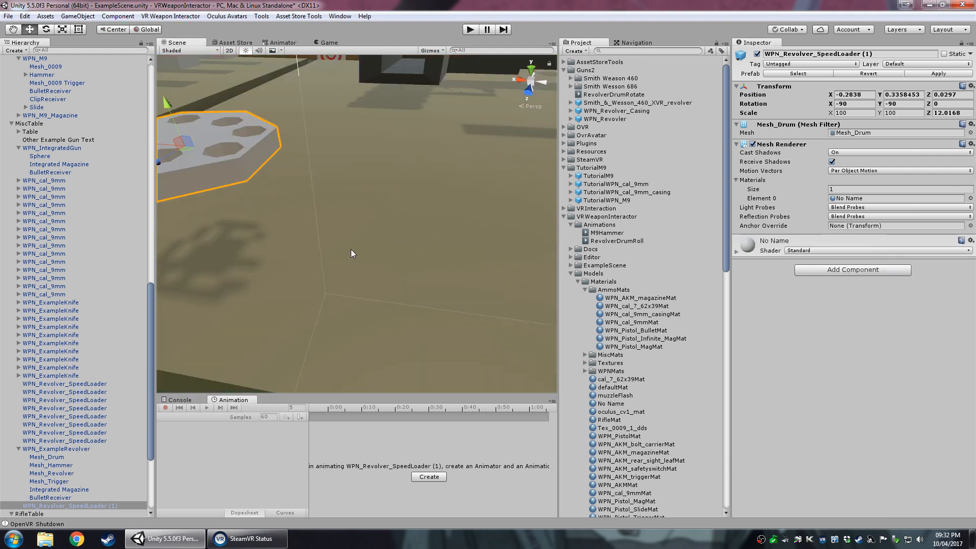
pyautogui.moveTo(409, 213); pyautogui.dragTo(412, 218)
pyautogui.press('e')
pyautogui.moveTo(450, 175); pyautogui.dragTo(456, 200)
pyautogui.moveTo(456, 200); pyautogui.dragTo(335, 270, button='right')
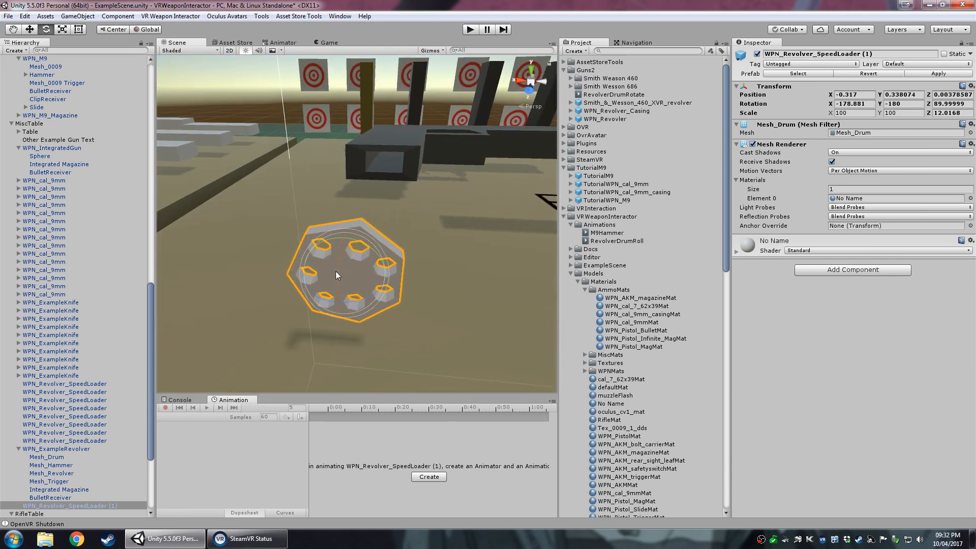
pyautogui.moveTo(335, 270); pyautogui.dragTo(341, 261)
pyautogui.moveTo(340, 260); pyautogui.dragTo(352, 245, button='middle')
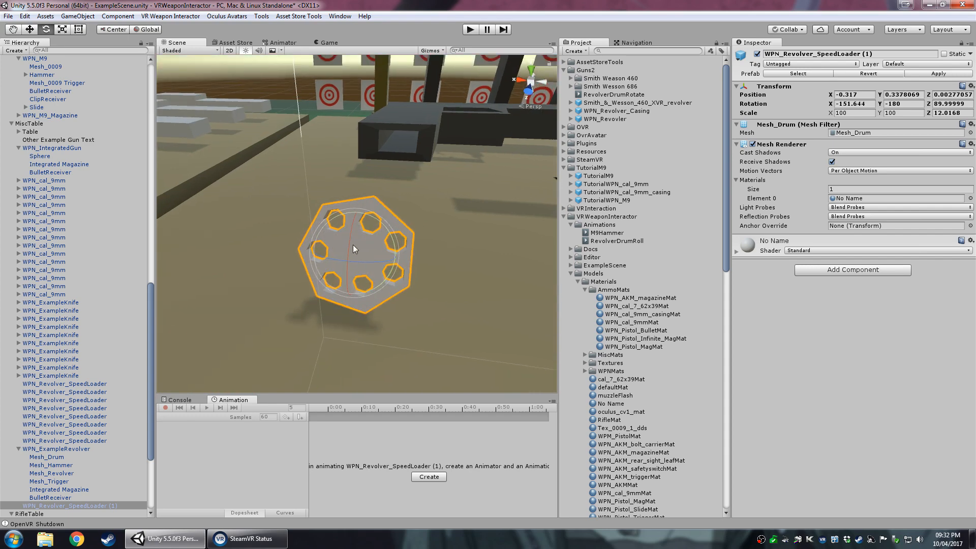
# - Set the speed loader's rotation to X 1 and Z 90
pyautogui.scroll(-5, 358, 241)
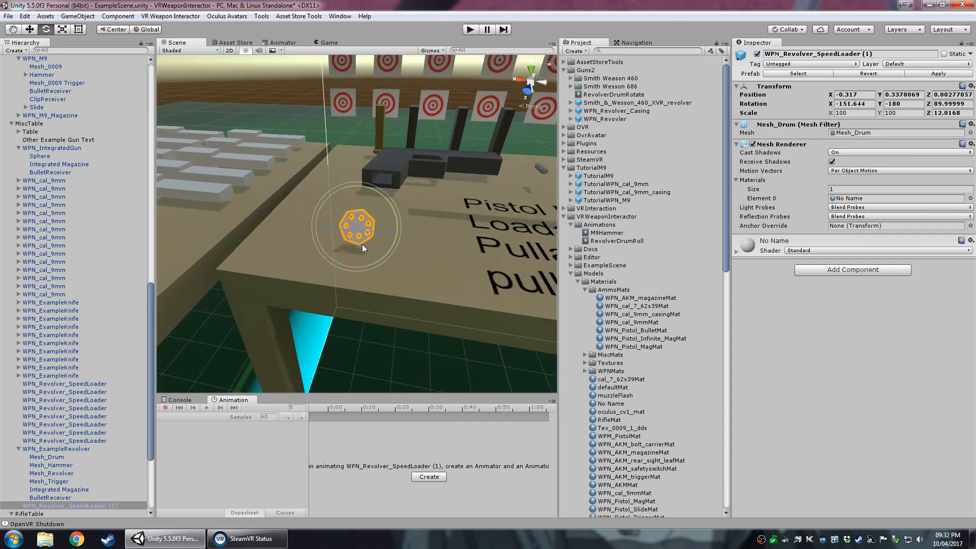
pyautogui.moveTo(357, 216); pyautogui.dragTo(321, 248, button='right')
pyautogui.scroll(5, 355, 227)
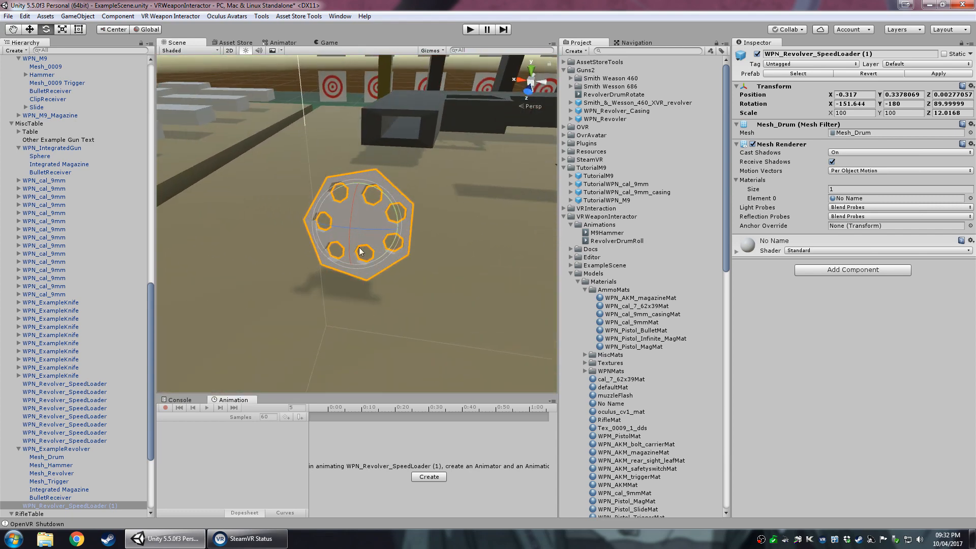
pyautogui.click(862, 105)
pyautogui.write('1')
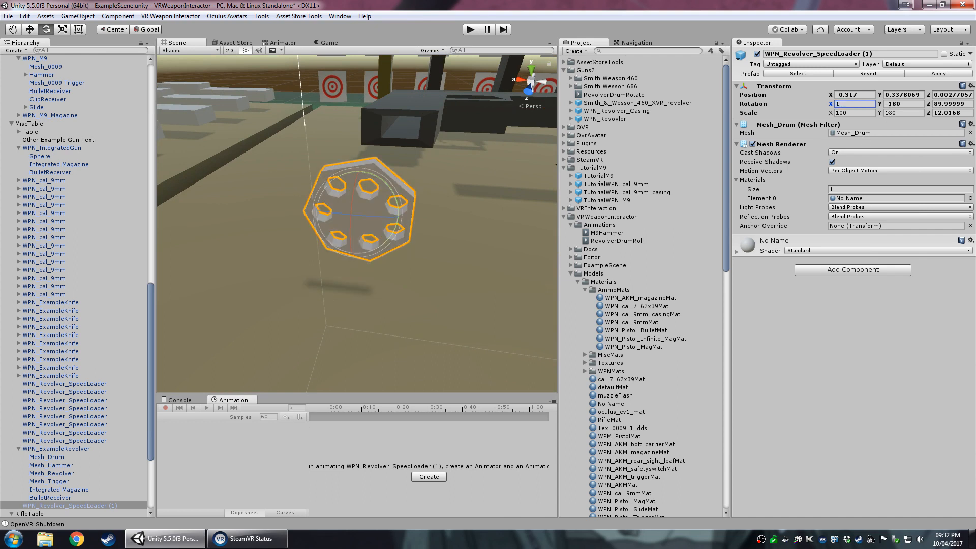
pyautogui.moveTo(315, 259); pyautogui.dragTo(305, 261, button='right')
pyautogui.moveTo(398, 245); pyautogui.dragTo(376, 202, button='middle')
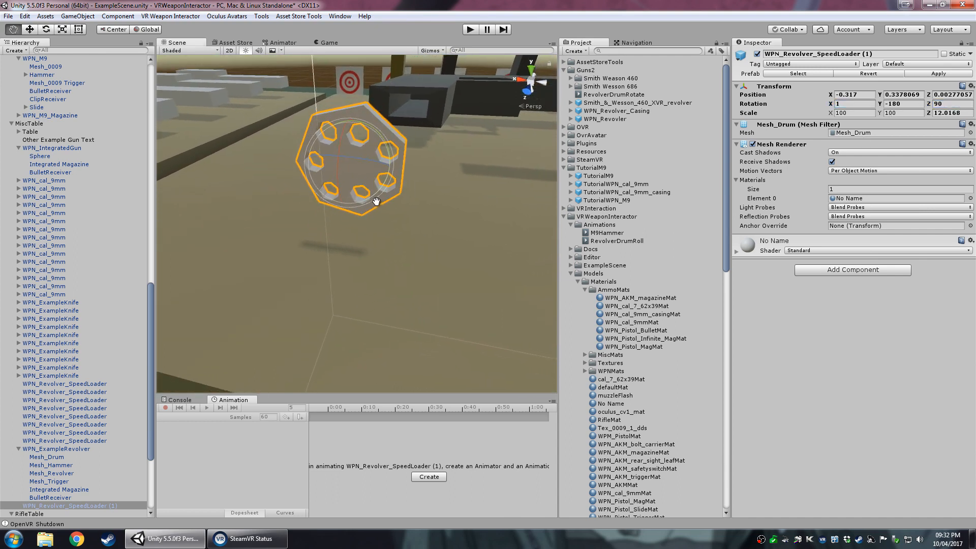
# - Add a VR Revolver Speed Loader component to WPN_Revolver_SpeedLoader (1) and assign the object itself as its Item
pyautogui.click(851, 270)
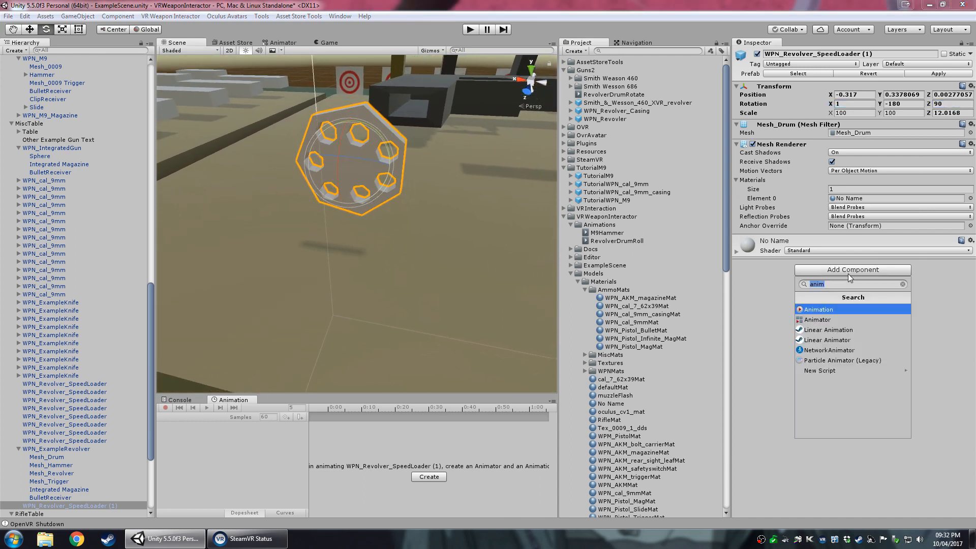
pyautogui.write('spee')
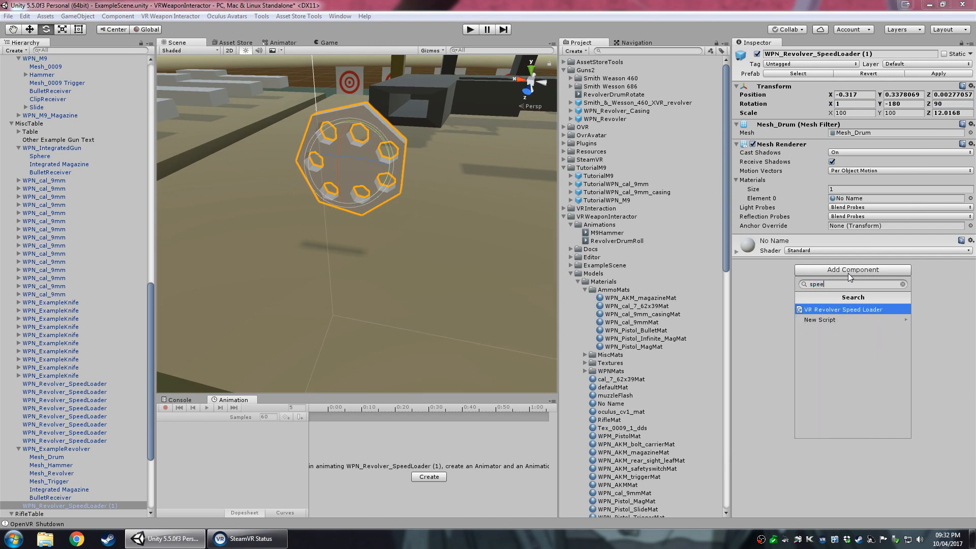
pyautogui.press('Return')
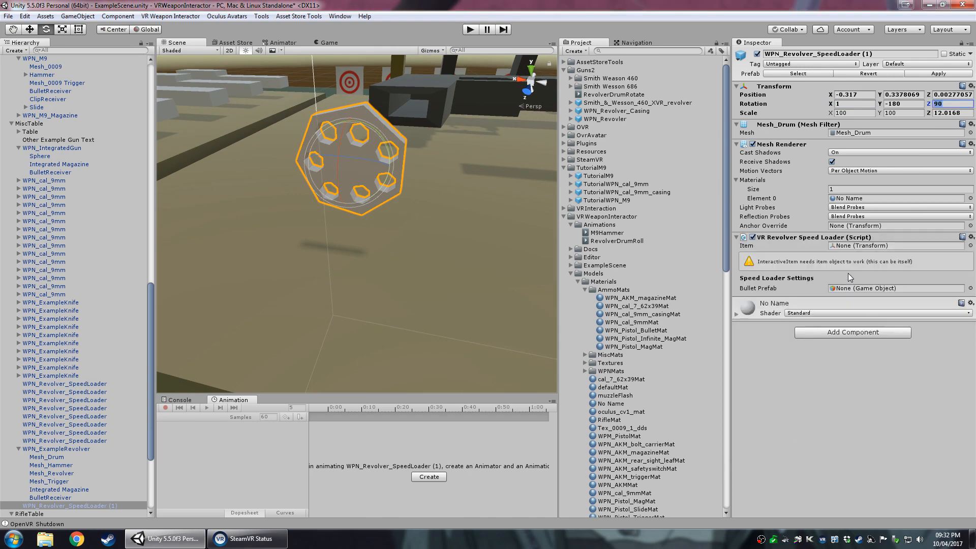
pyautogui.scroll(-4, 150, 389)
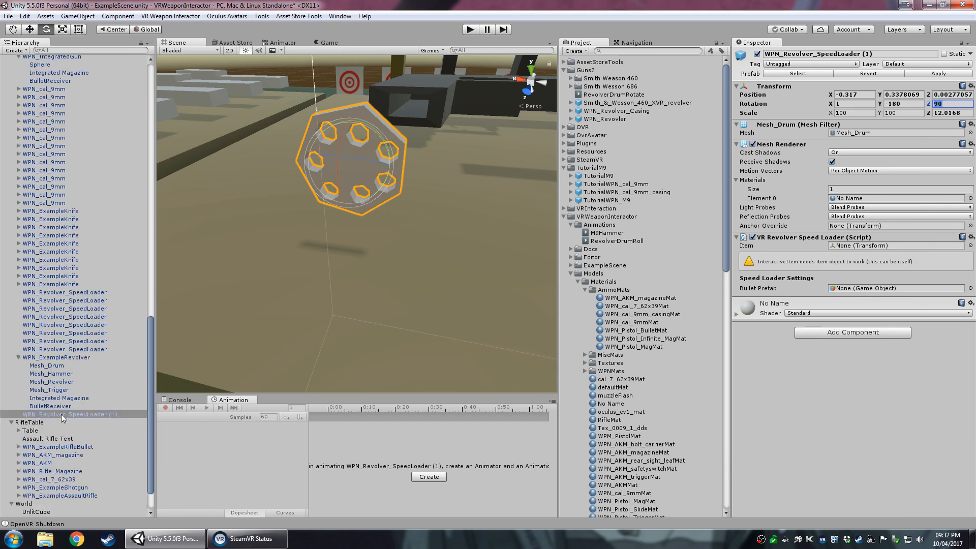
pyautogui.moveTo(61, 414); pyautogui.dragTo(841, 248)
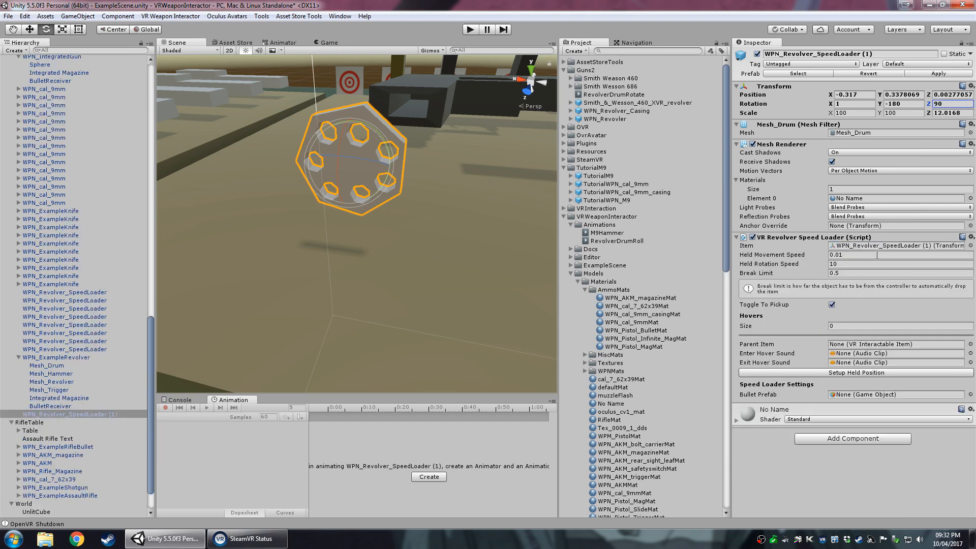
# - Turn off Toggle To Pickup, set the Hovers size to 1 and assign the speed loader itself as the hover renderer
pyautogui.click(856, 326)
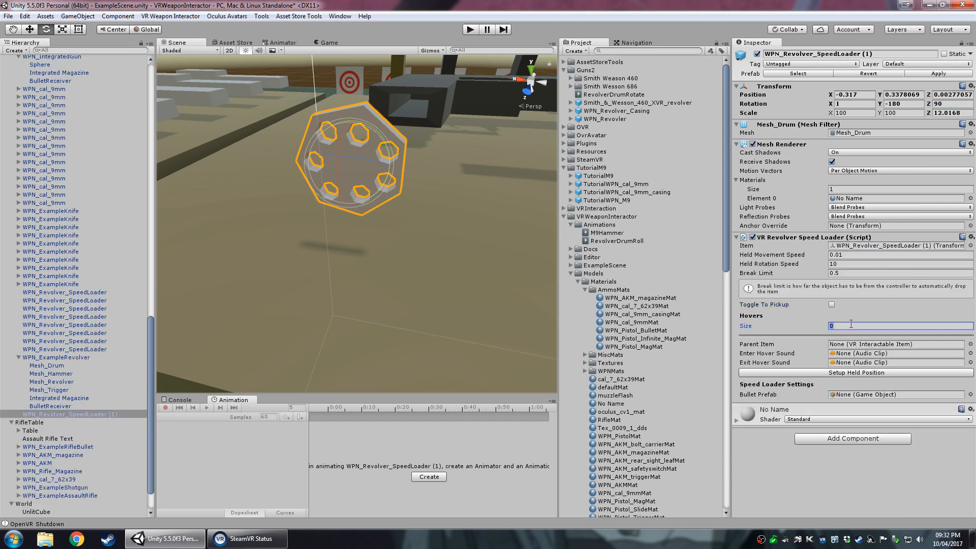
pyautogui.write('1')
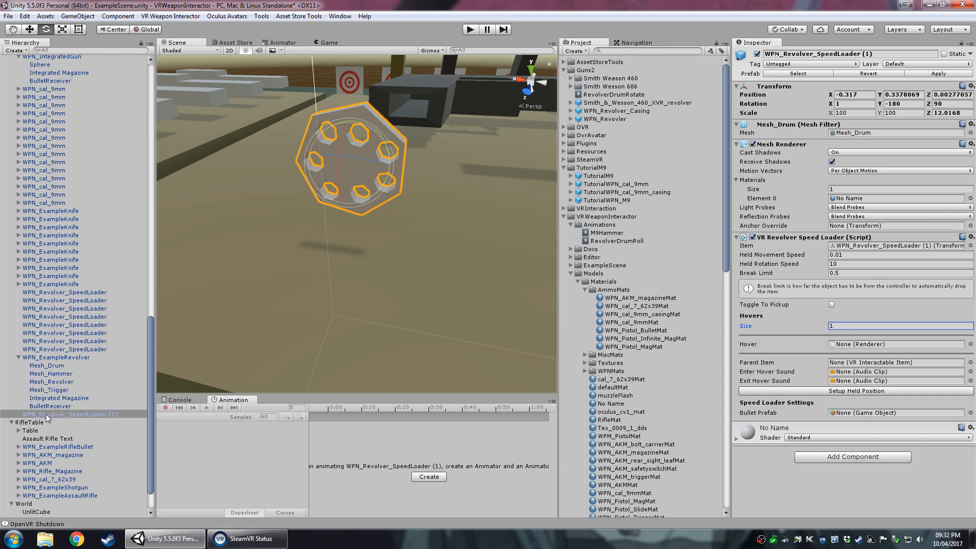
pyautogui.moveTo(47, 415); pyautogui.dragTo(894, 344)
pyautogui.scroll(-1, 782, 325)
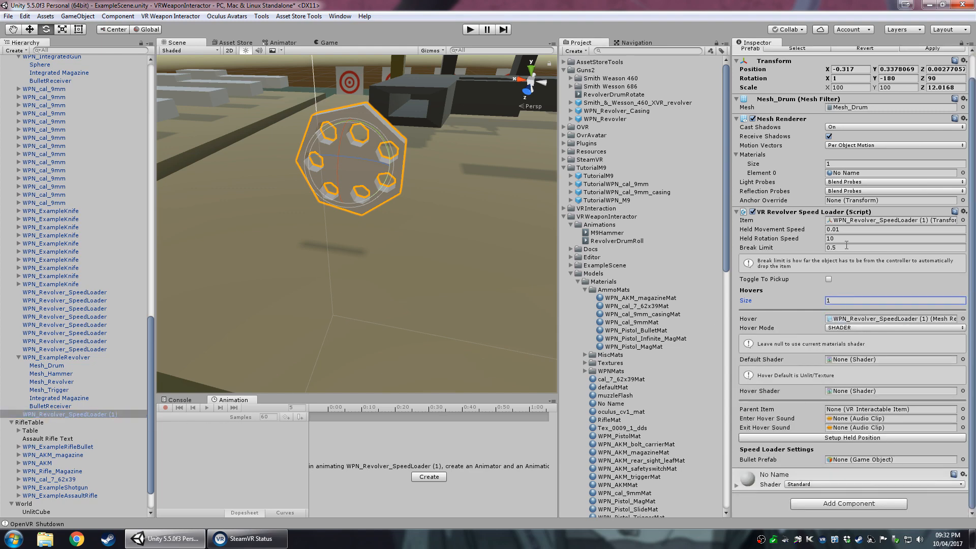
pyautogui.click(852, 409)
pyautogui.click(855, 419)
pyautogui.click(833, 429)
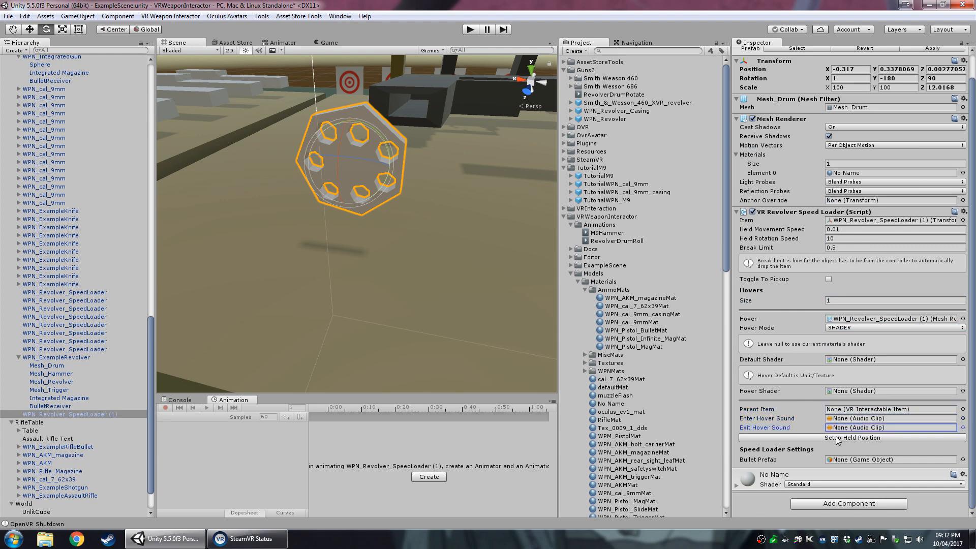
# - Review the speed loader's held position setup against the controller model
pyautogui.click(837, 438)
pyautogui.click(650, 182)
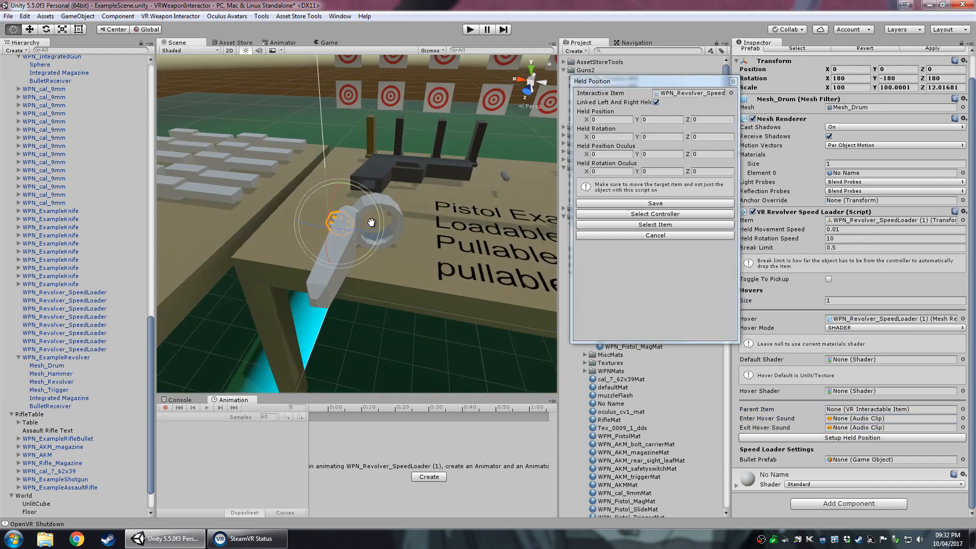
pyautogui.press('w')
pyautogui.moveTo(405, 333); pyautogui.dragTo(428, 211)
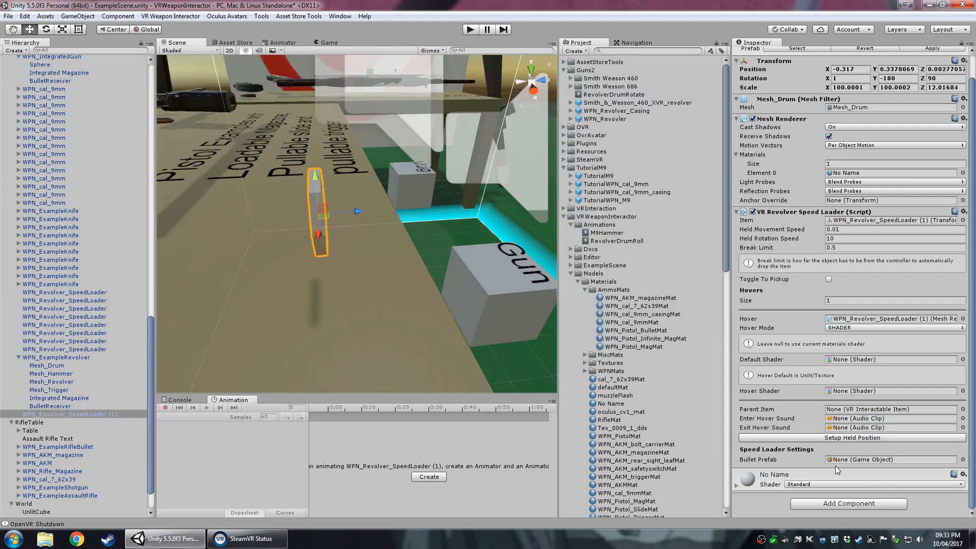
# - Assign the WPN_Revovler prefab from the Guns2 folder as the speed loader's Bullet Prefab
pyautogui.click(836, 461)
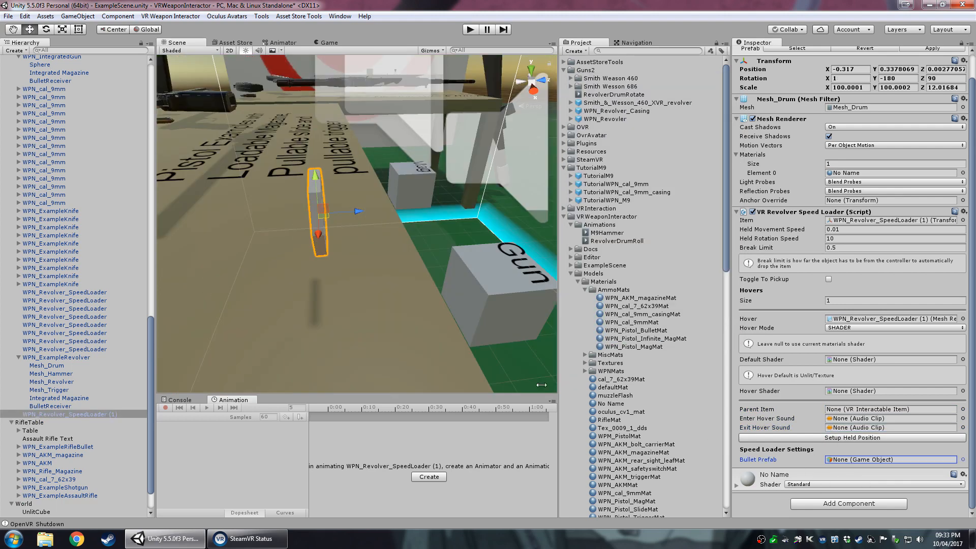
pyautogui.moveTo(257, 277); pyautogui.dragTo(571, 280, button='right')
pyautogui.moveTo(312, 141); pyautogui.dragTo(475, 118, button='right')
pyautogui.moveTo(303, 220); pyautogui.dragTo(437, 238, button='right')
pyautogui.click(618, 118)
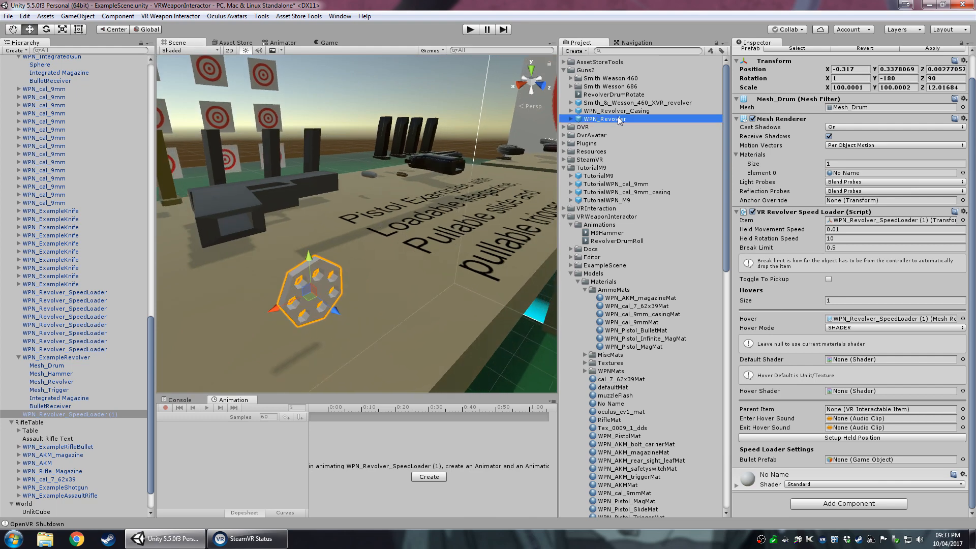
pyautogui.hotkey('ctrl', 'z')
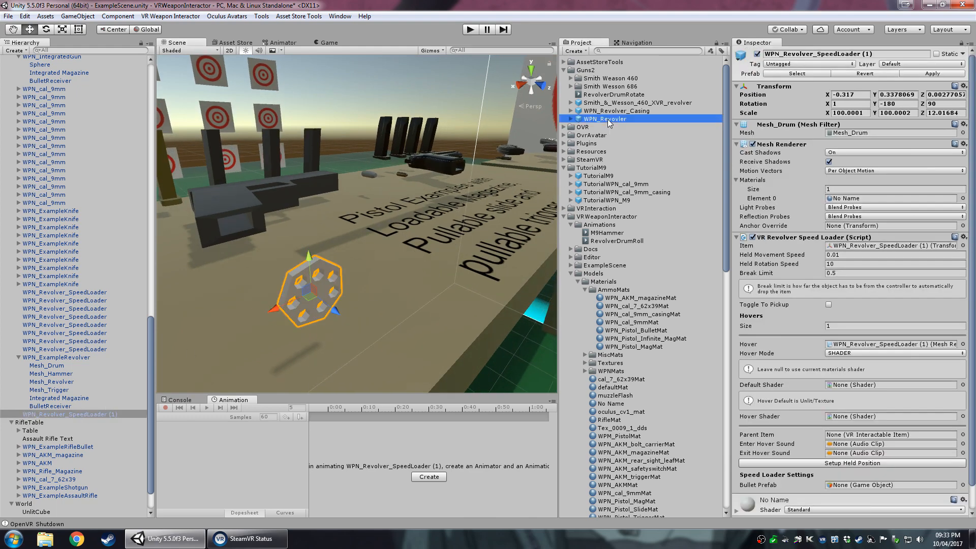
pyautogui.moveTo(607, 118); pyautogui.dragTo(850, 487)
pyautogui.scroll(-2, 812, 401)
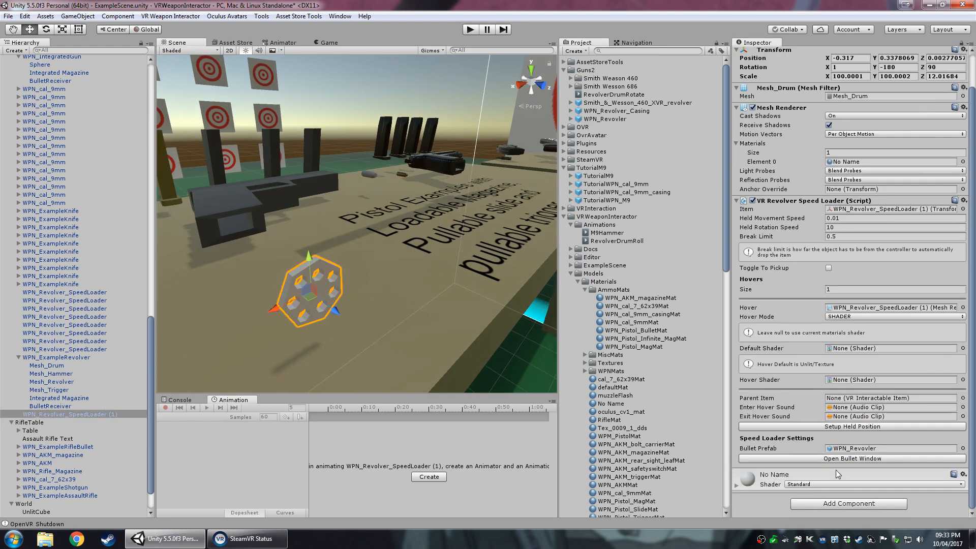
# - Open the speed loader's bullet setup and set the Clip Size to 5
pyautogui.click(853, 459)
pyautogui.moveTo(645, 93); pyautogui.dragTo(614, 85)
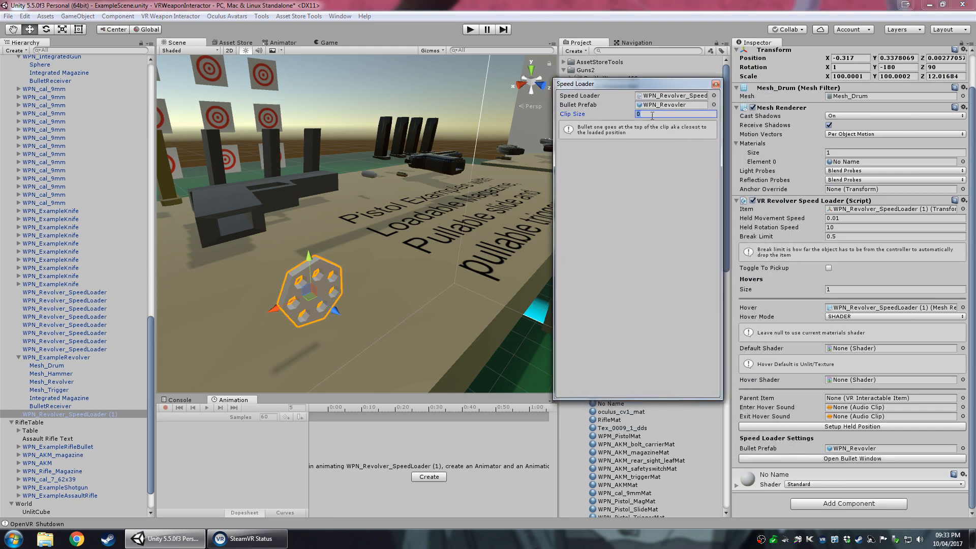
pyautogui.write('5')
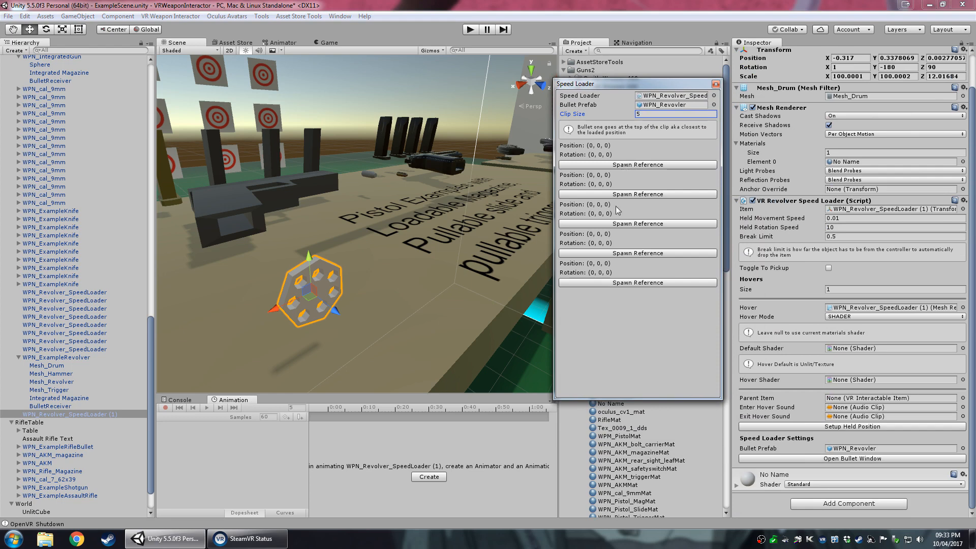
# - Spawn, place and save the first two reference bullets at about (0.000127, 2E-06, -2E-05) and (6.1E-05, 8.7E-05, -1E-05)
pyautogui.click(633, 164)
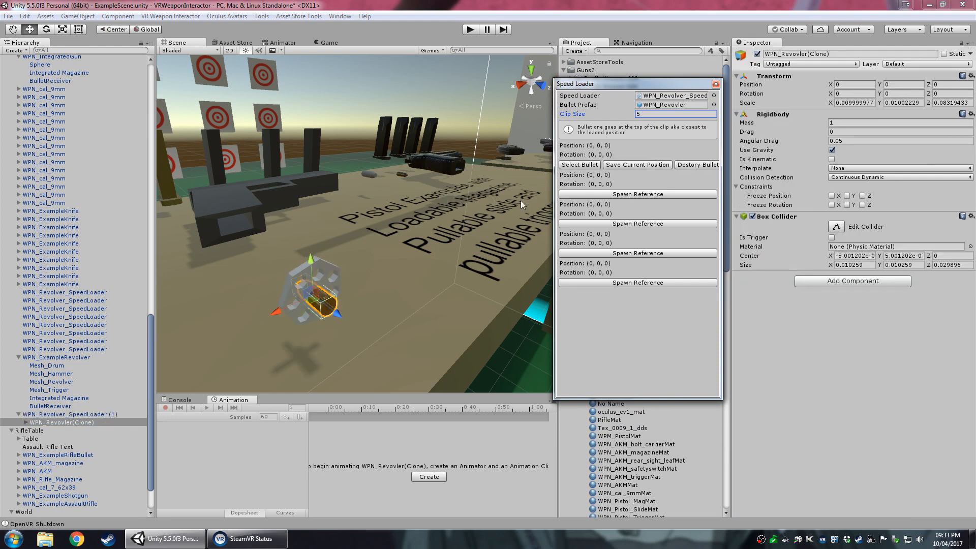
pyautogui.moveTo(386, 239)
pyautogui.keyDown('alt'); pyautogui.mouseDown()
pyautogui.moveTo(331, 257)
pyautogui.moveTo(265, 224)
pyautogui.mouseUp(); pyautogui.keyUp('alt')
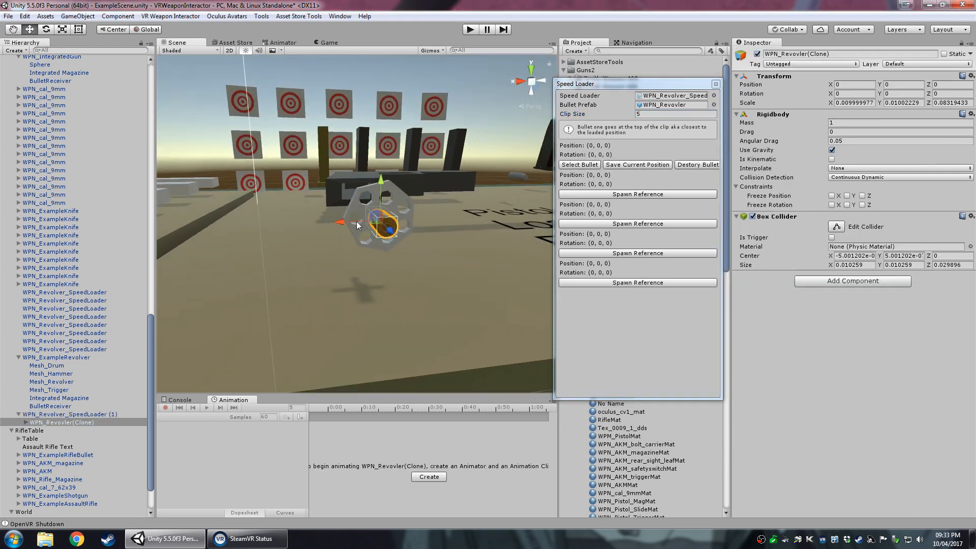
pyautogui.moveTo(371, 220); pyautogui.dragTo(371, 194)
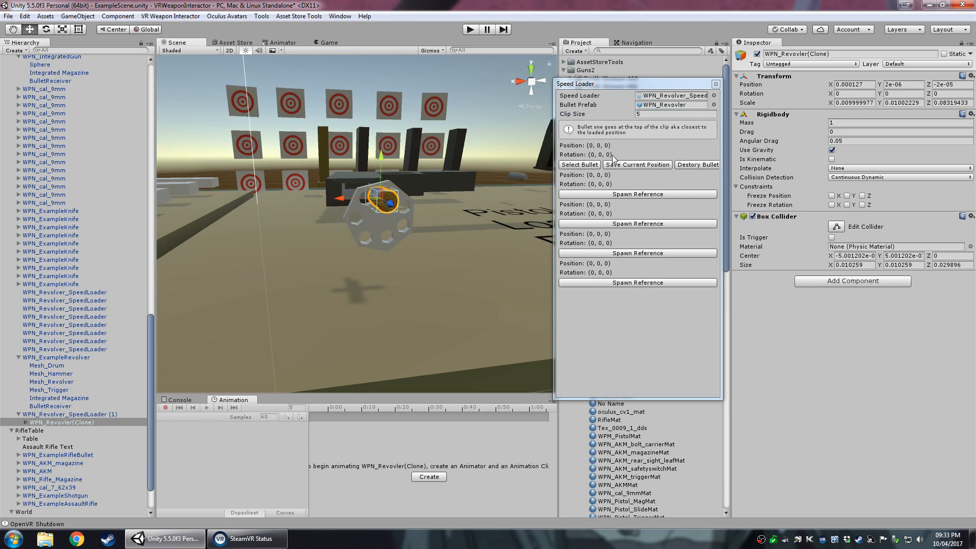
pyautogui.click(622, 193)
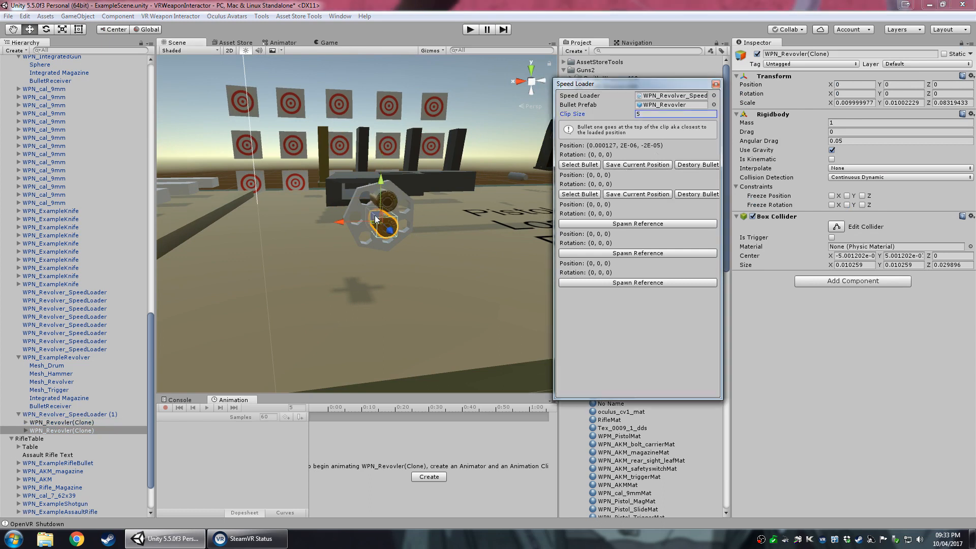
pyautogui.click(620, 194)
# - Spawn, place and save the third and fourth reference bullets at about (-9.3E-05, 4.4E-05, 1E-05) and (-4.9E-05, -7.6E-05, 1E-05)
pyautogui.click(623, 224)
pyautogui.moveTo(373, 224); pyautogui.dragTo(363, 237)
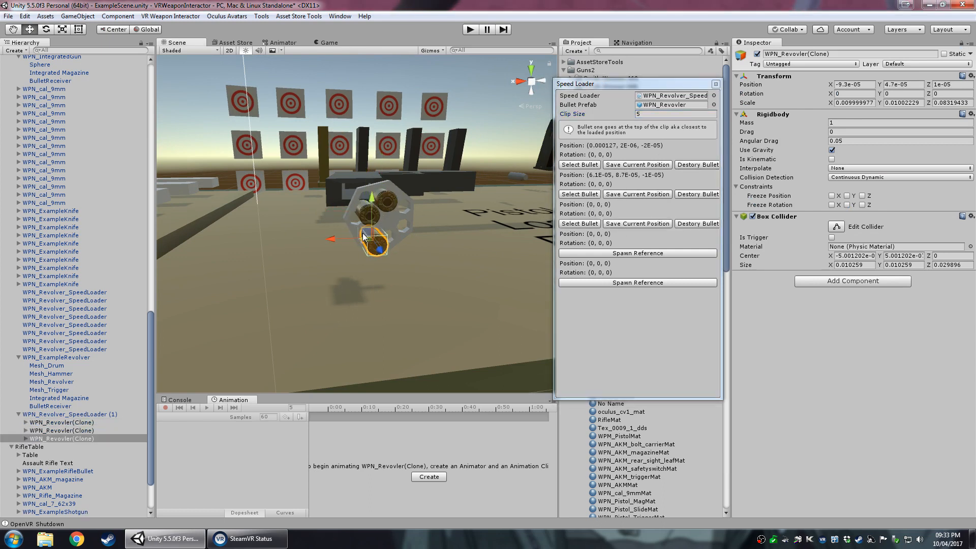
pyautogui.click(617, 224)
pyautogui.click(625, 253)
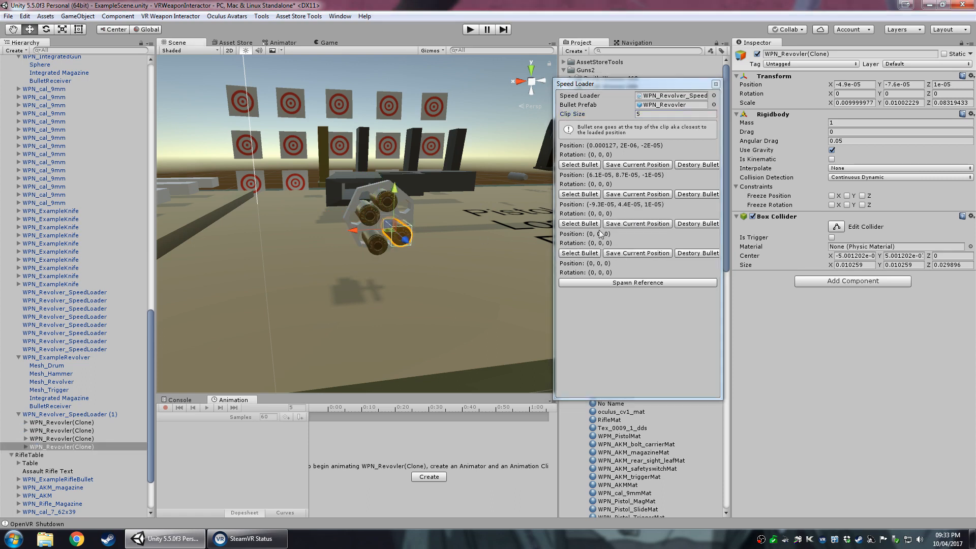
pyautogui.click(633, 253)
# - Spawn the fifth reference bullet, place it at about (3E-05, -0.000113, 0) and save its position
pyautogui.click(637, 282)
pyautogui.moveTo(376, 219); pyautogui.dragTo(394, 209)
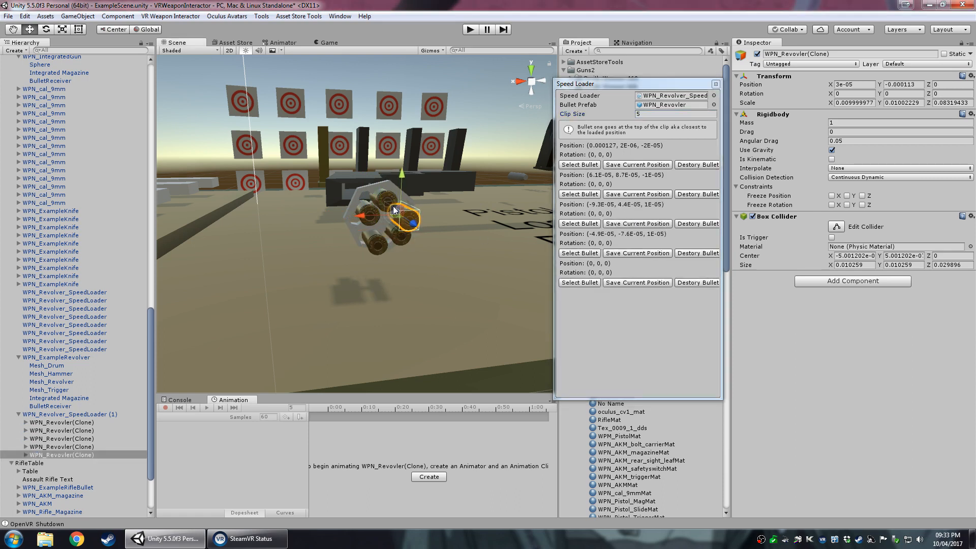
pyautogui.click(638, 283)
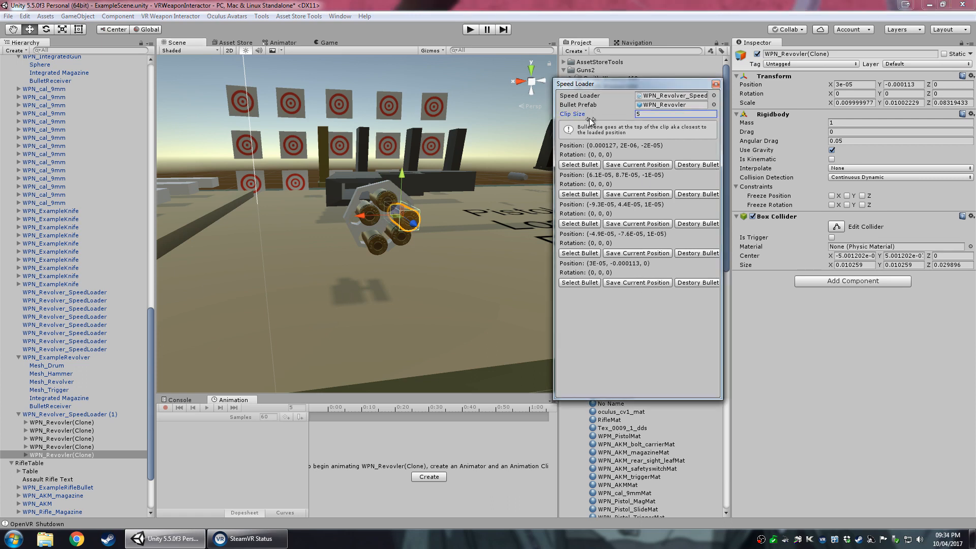
# - Destroy the spawned reference bullets and close the Speed Loader setup window
pyautogui.click(693, 165)
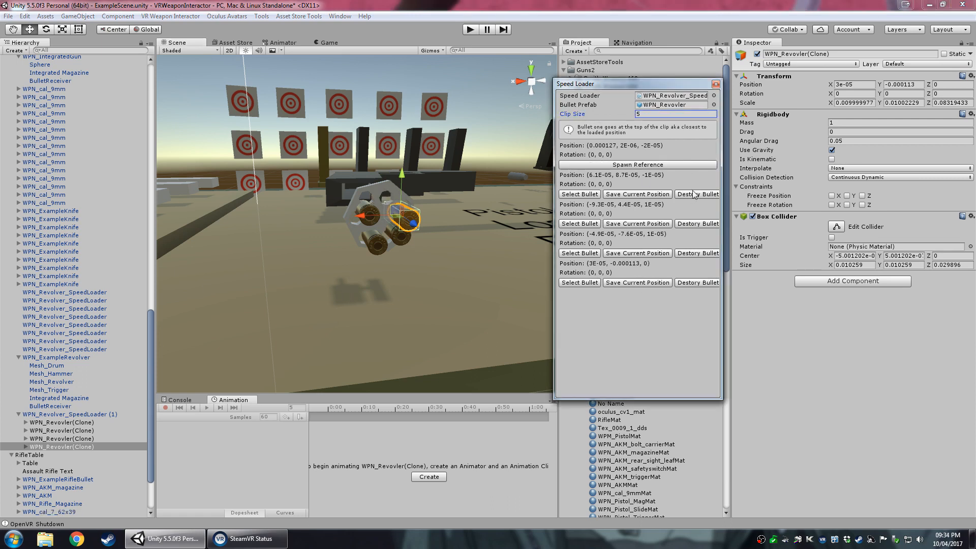
pyautogui.click(695, 194)
pyautogui.click(695, 224)
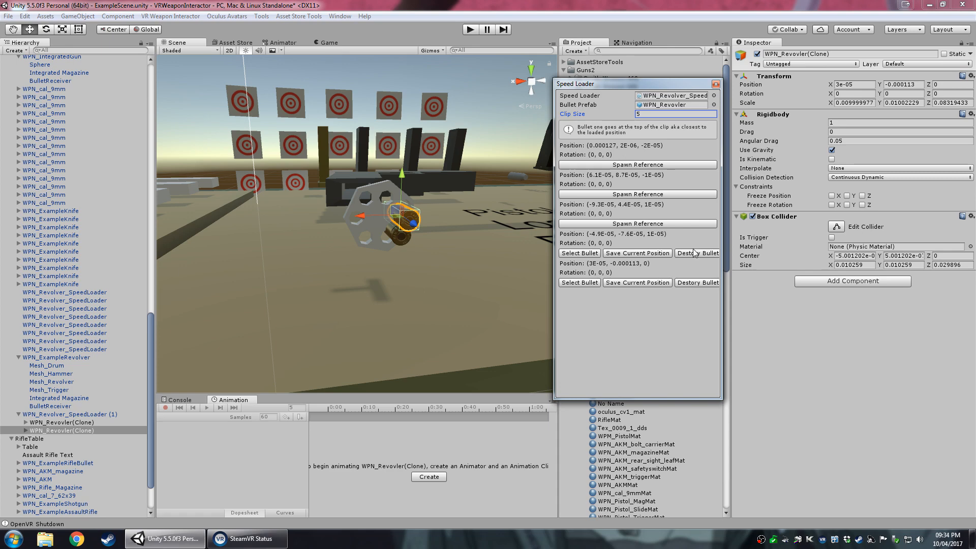
pyautogui.click(715, 85)
# - Add two Box Colliders to WPN_Revolver_SpeedLoader (1) and enable Is Trigger on the second one
pyautogui.click(365, 232)
pyautogui.press('f')
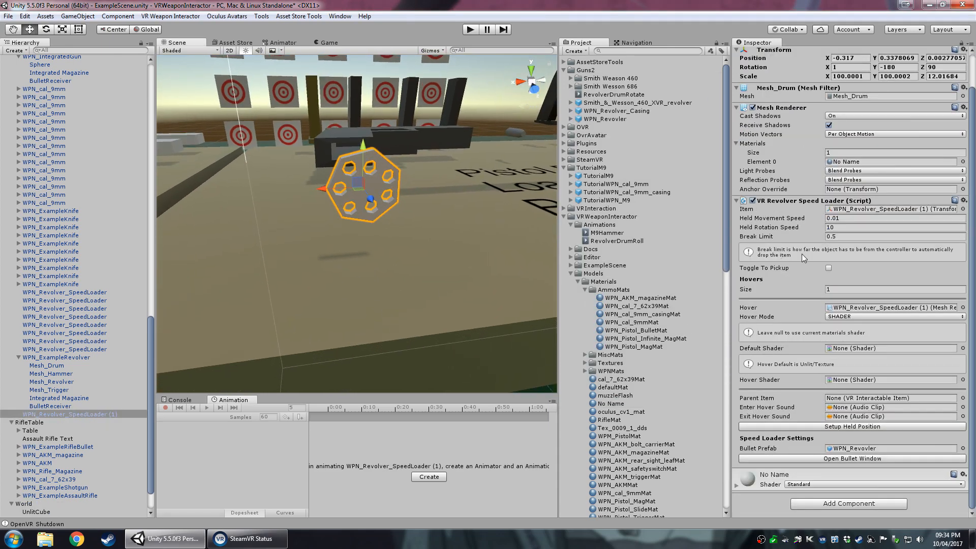
pyautogui.click(834, 505)
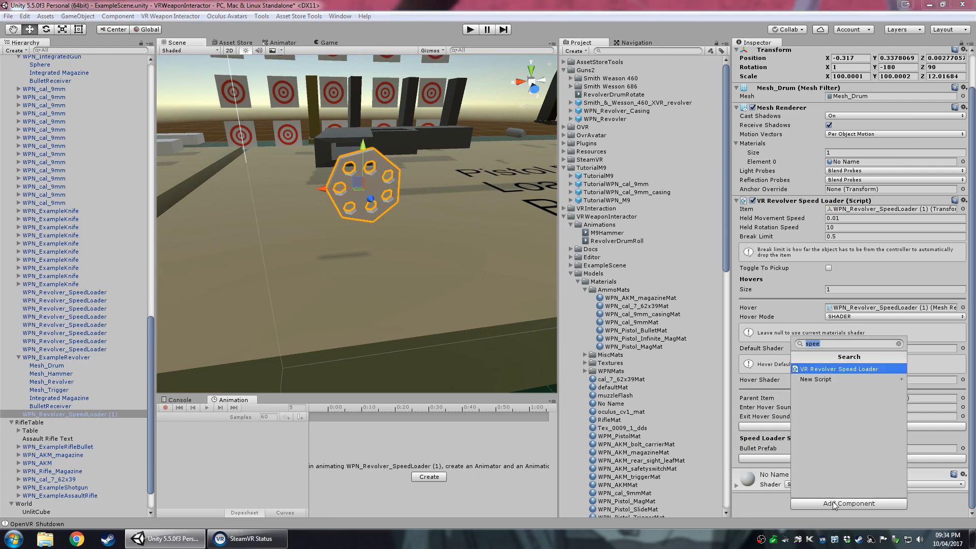
pyautogui.write('box')
pyautogui.press('Return')
pyautogui.scroll(-3, 770, 338)
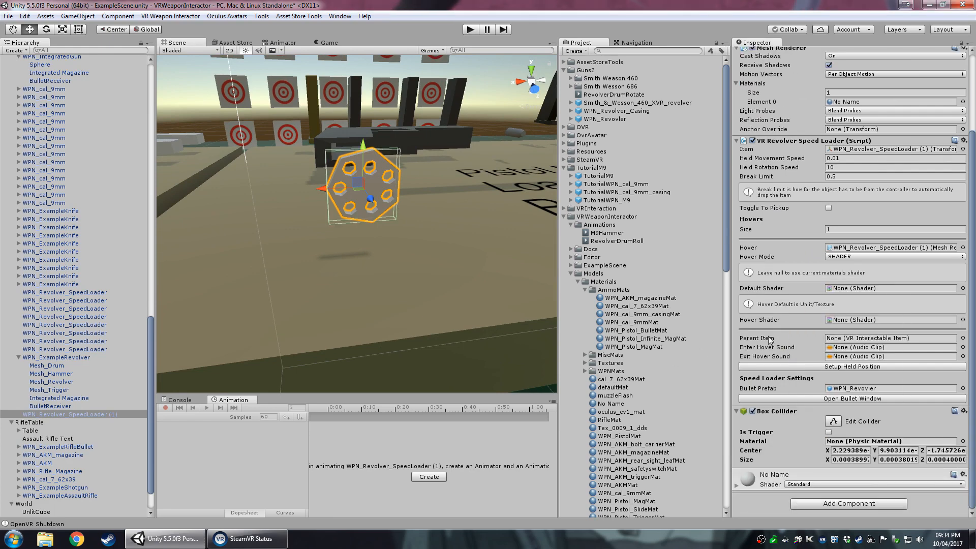
pyautogui.click(851, 504)
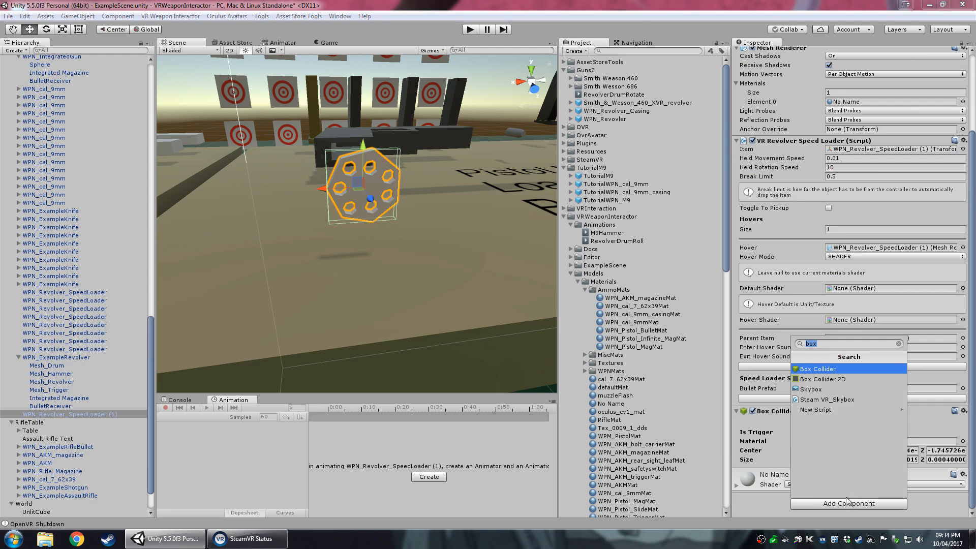
pyautogui.press('Return')
pyautogui.scroll(-3, 843, 482)
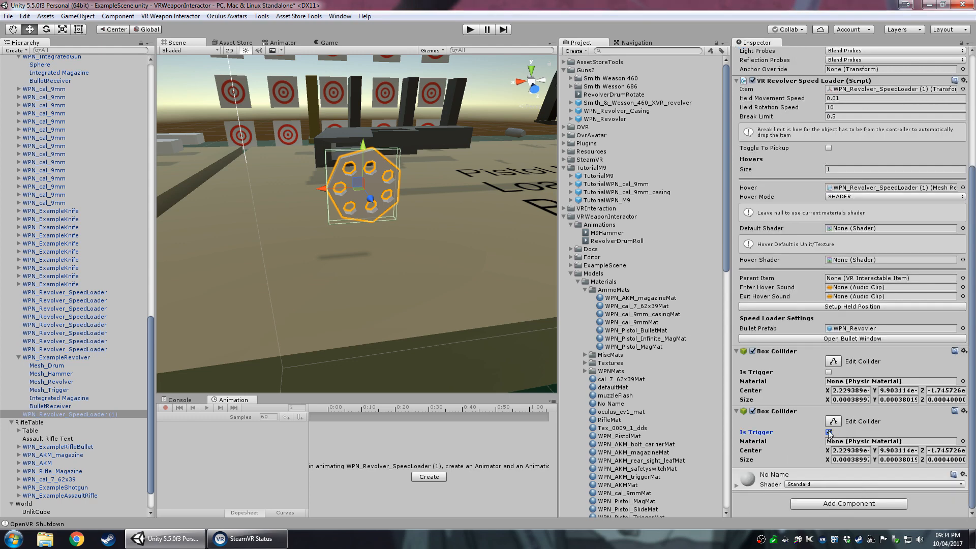
# - Add a Rigidbody to the speed loader and apply all its changes to the prefab
pyautogui.click(836, 502)
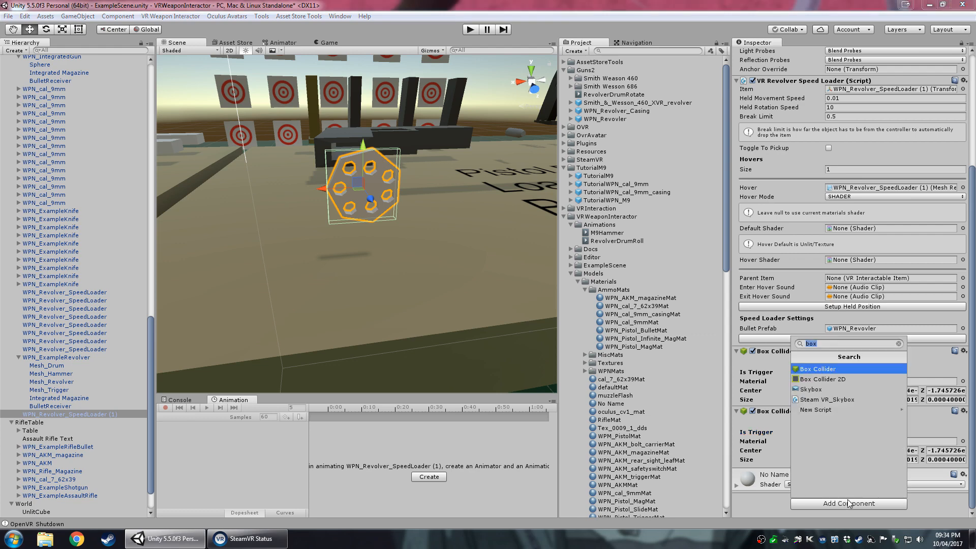
pyautogui.write('ri')
pyautogui.press('Return')
pyautogui.scroll(-5, 818, 462)
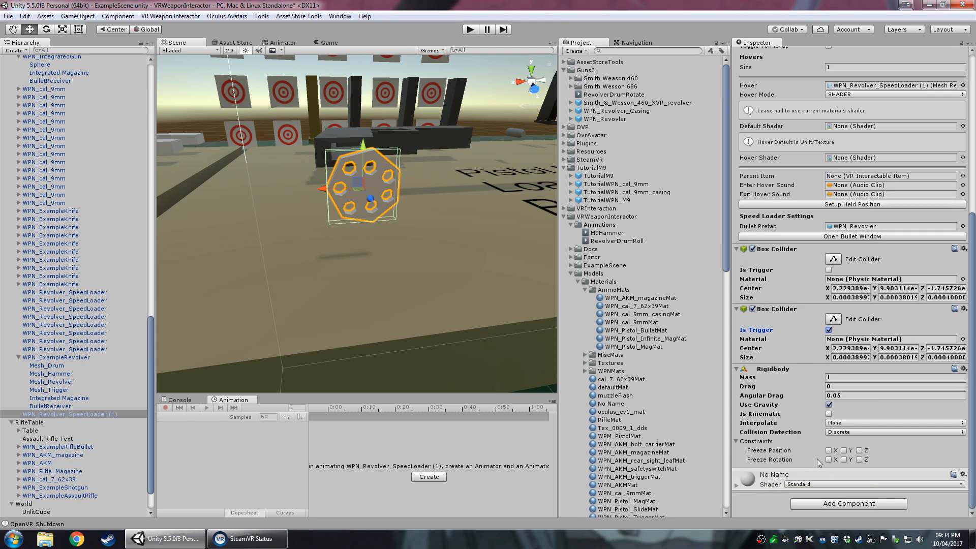
pyautogui.scroll(9, 811, 315)
pyautogui.click(925, 75)
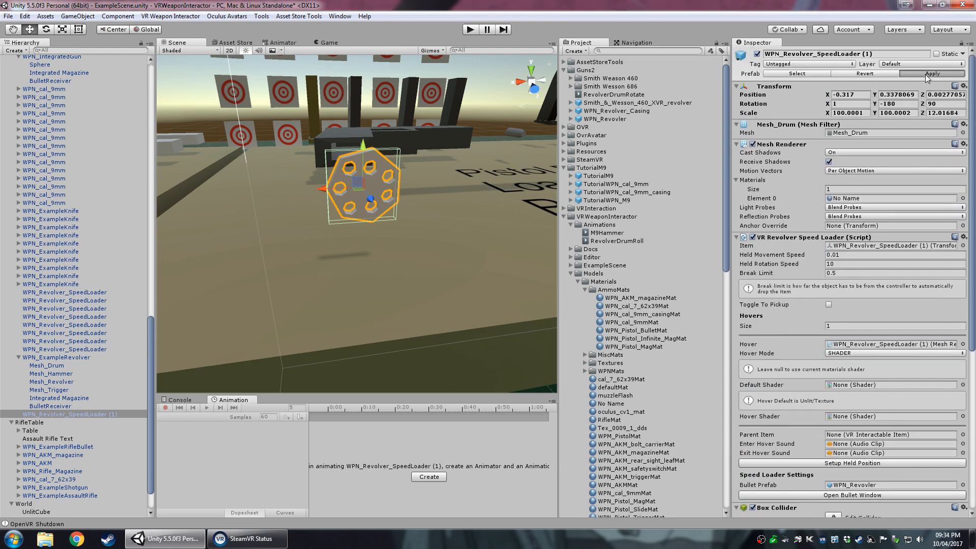